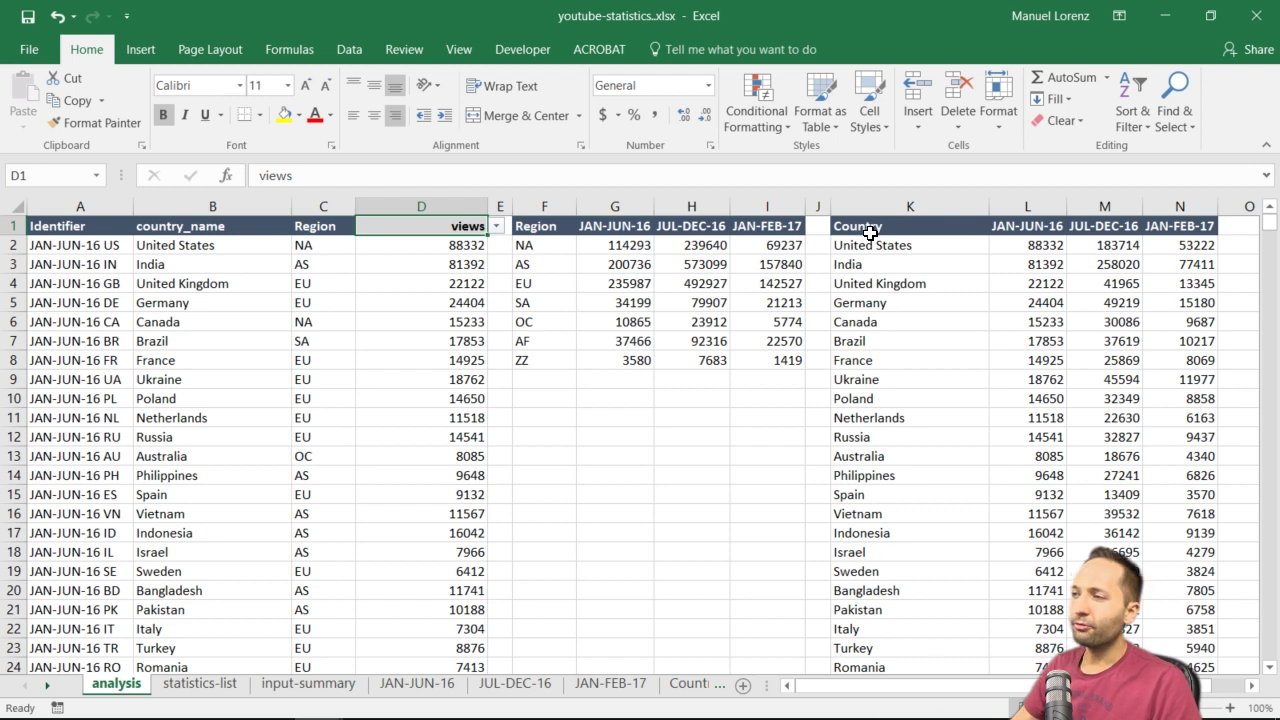
Try out the finished statistics drop-down in cell D1 of the analysis sheet by choosing likes and dislikes
click(496, 226)
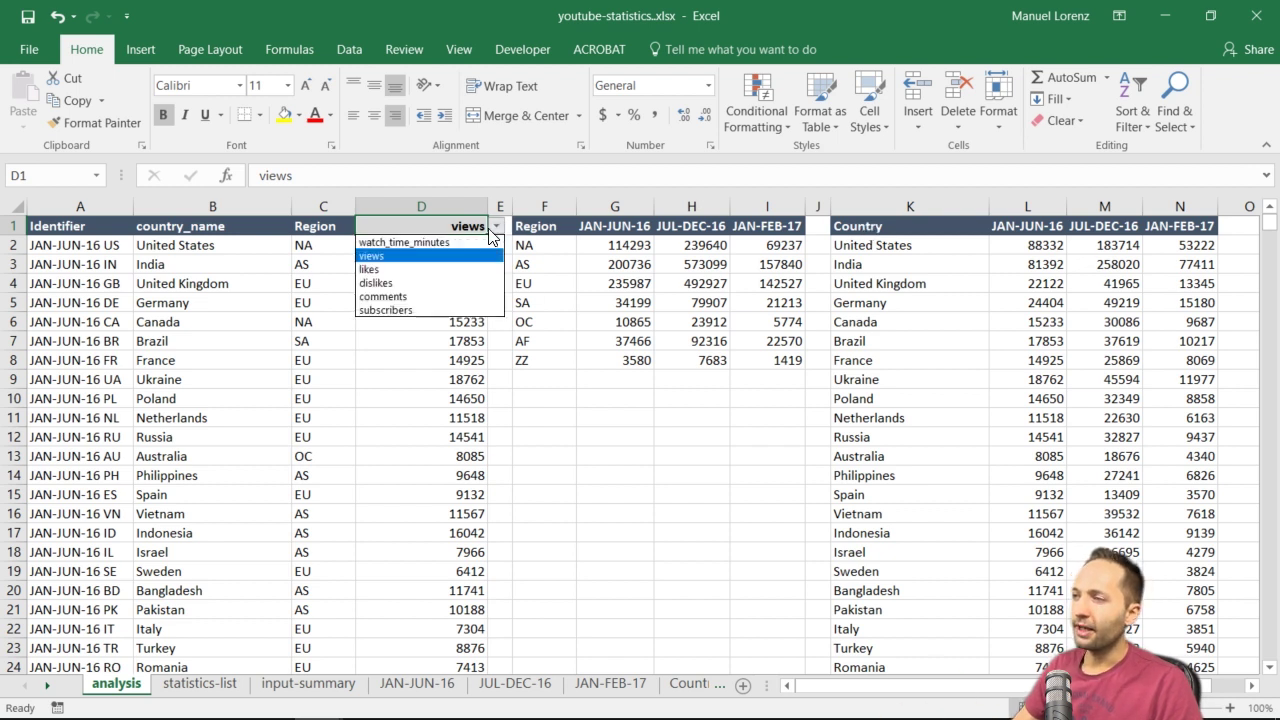
click(408, 270)
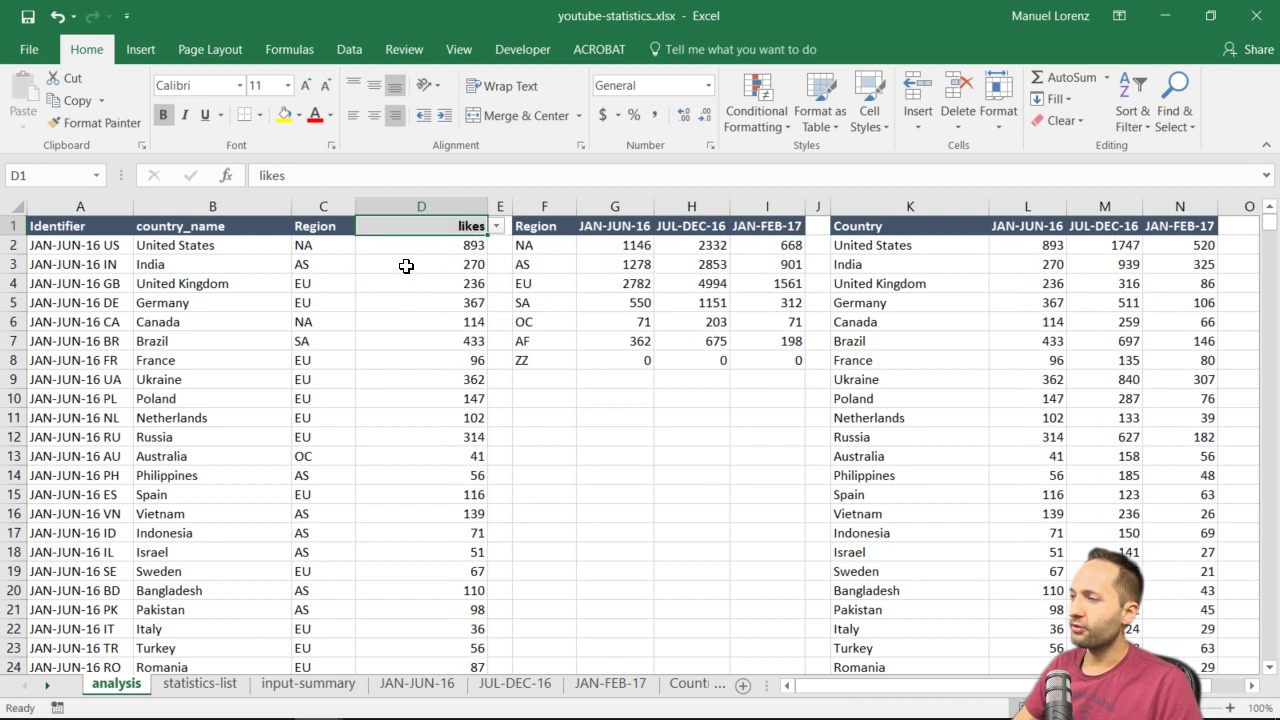
click(496, 226)
click(412, 283)
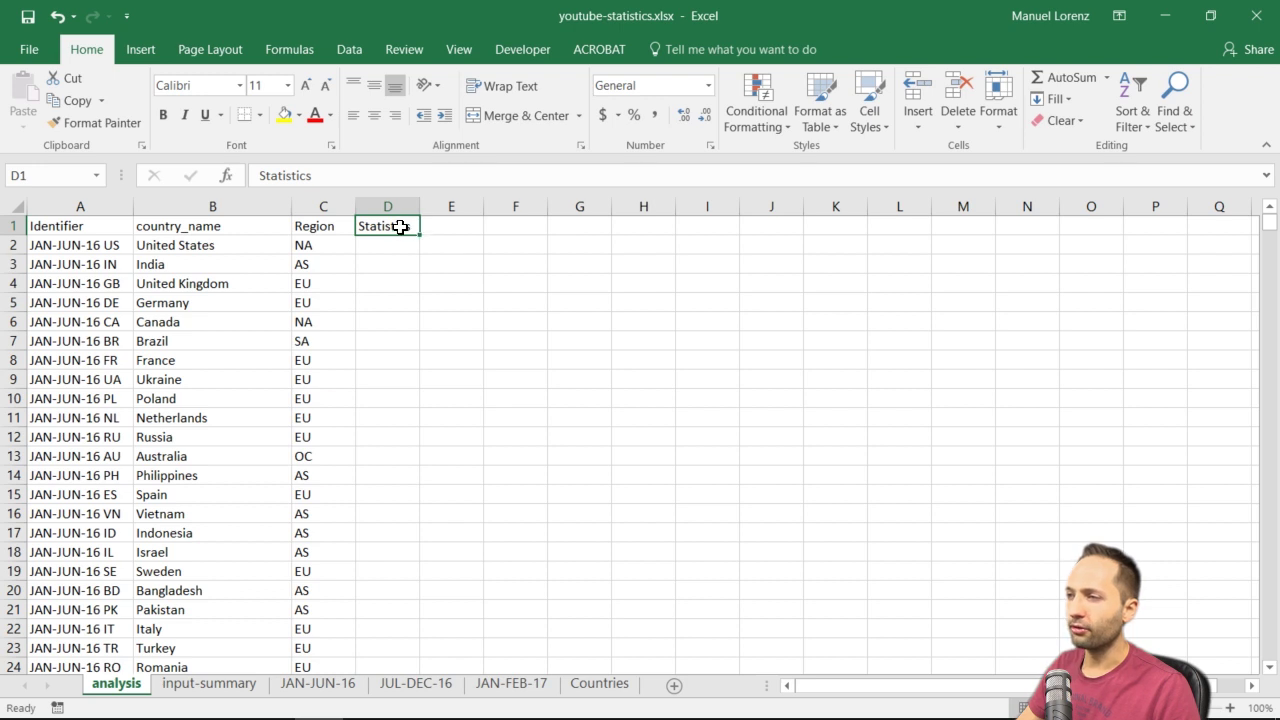
Add a data validation list with the source 1,2,3 to cell D1 of the analysis sheet and select 2 from it
click(346, 50)
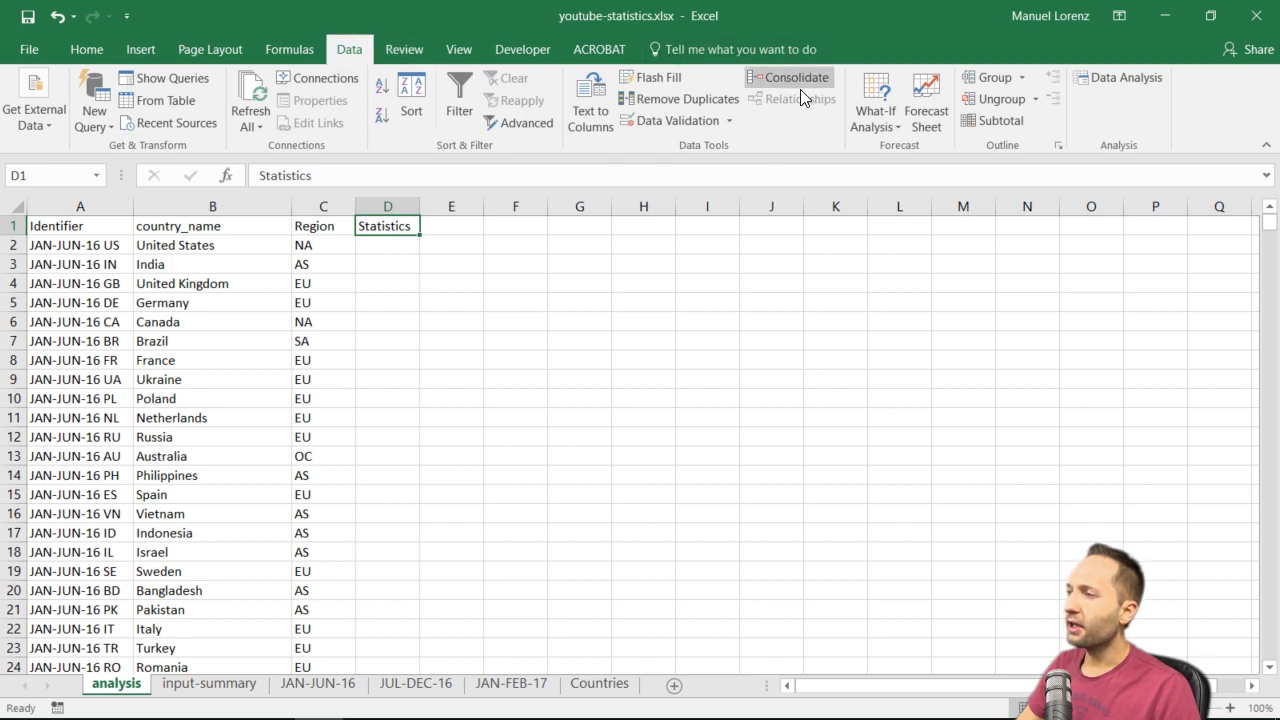
click(660, 121)
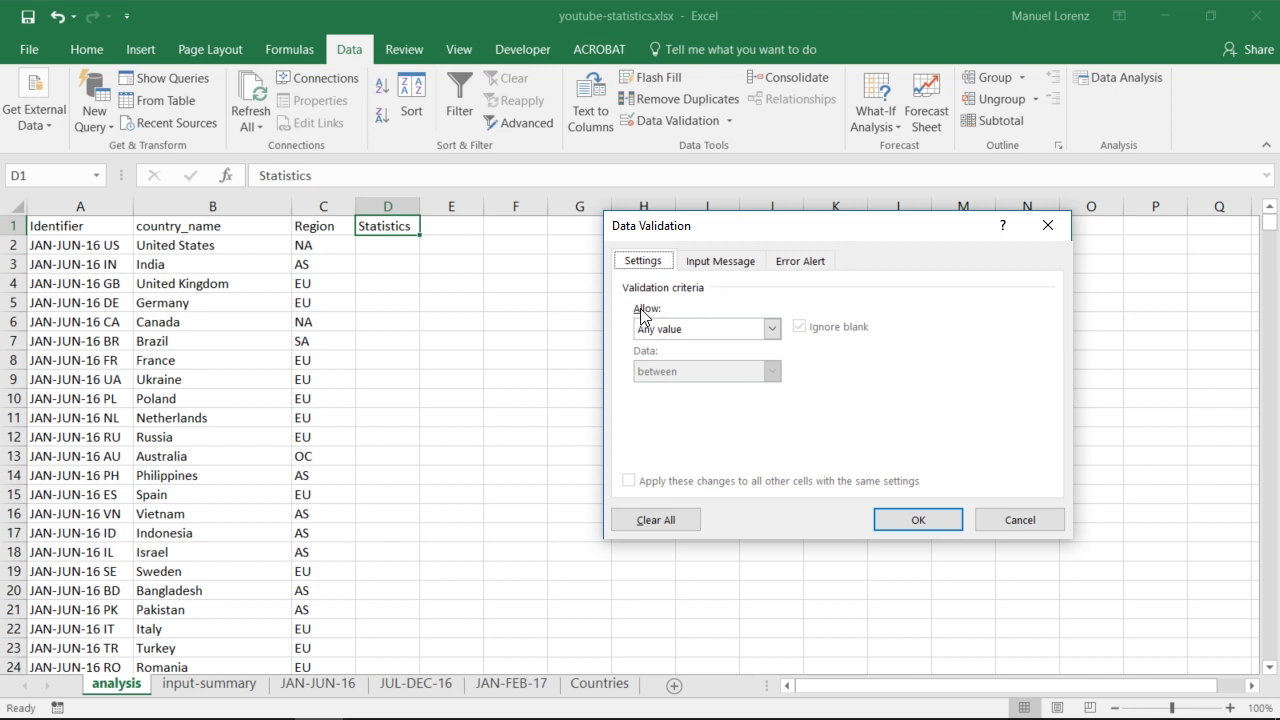
click(770, 329)
click(678, 385)
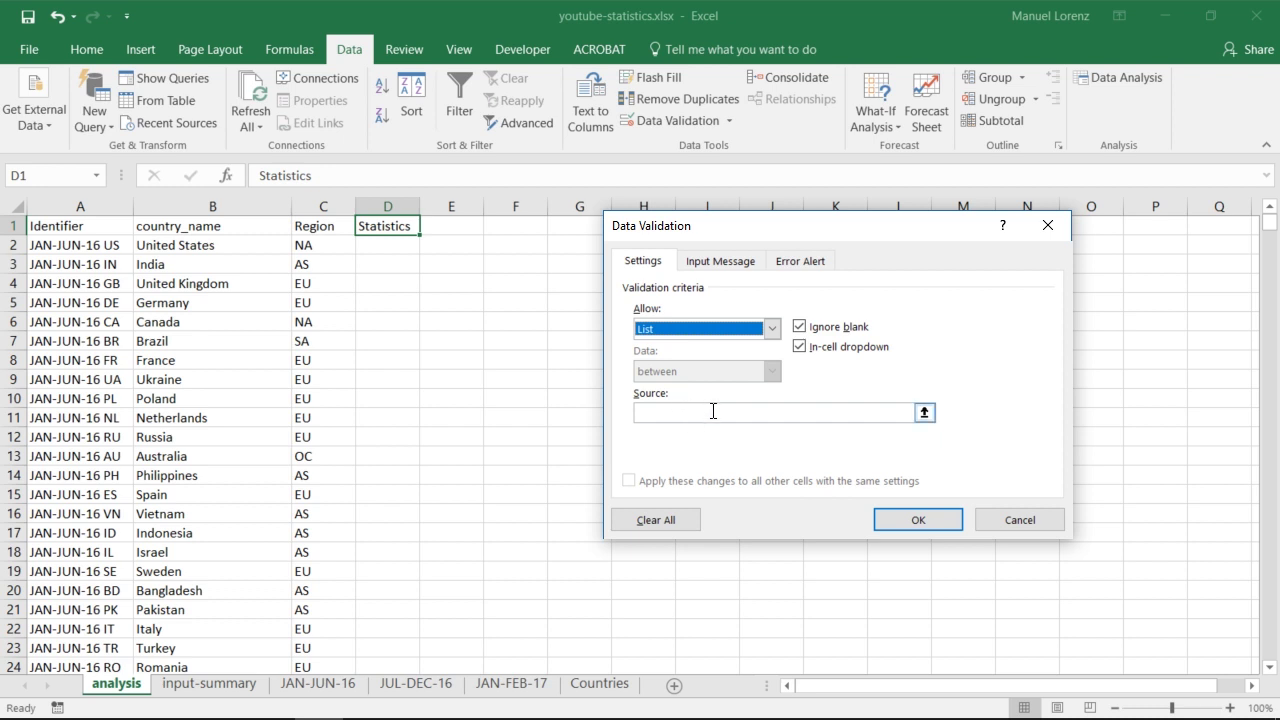
click(775, 413)
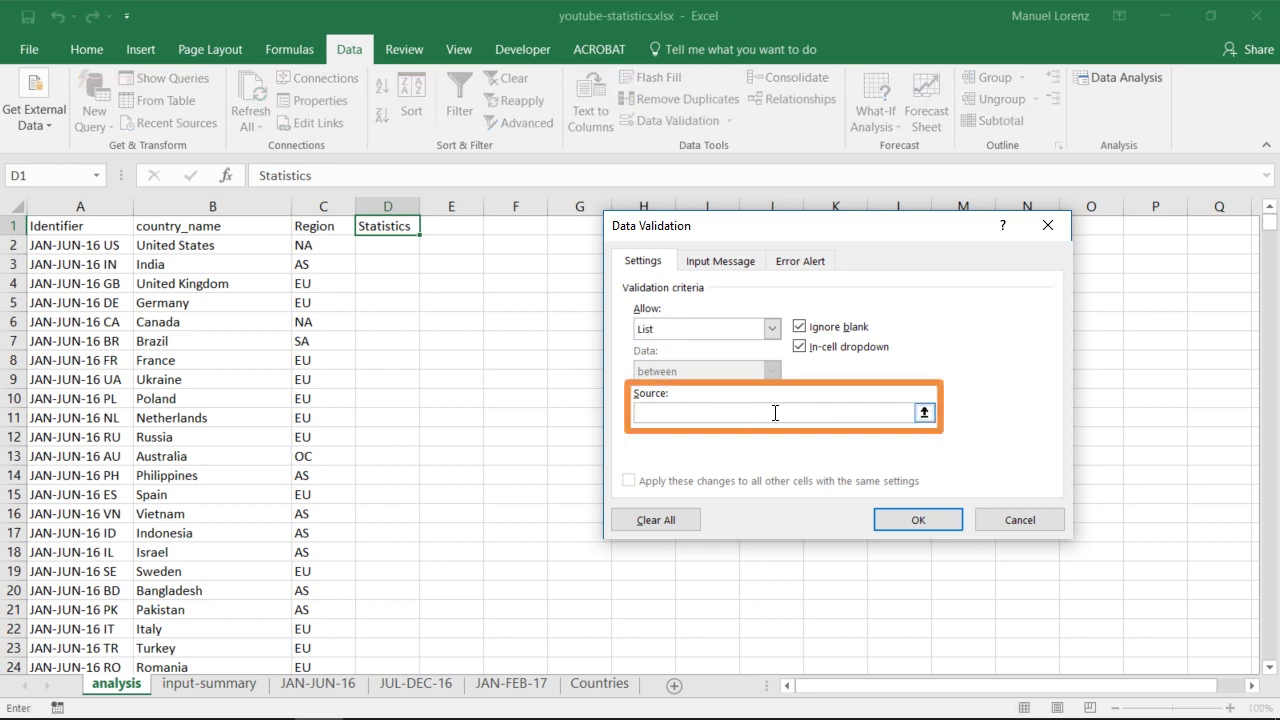
text(1,2,3)
click(888, 517)
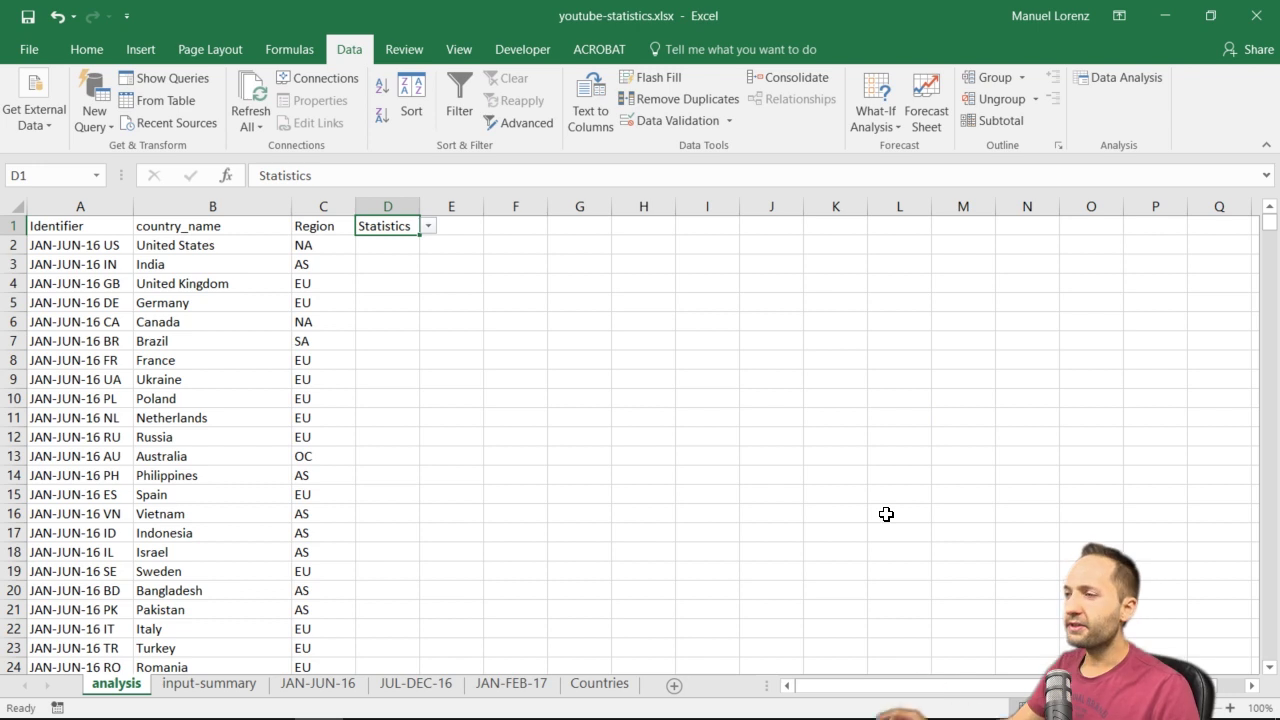
click(428, 227)
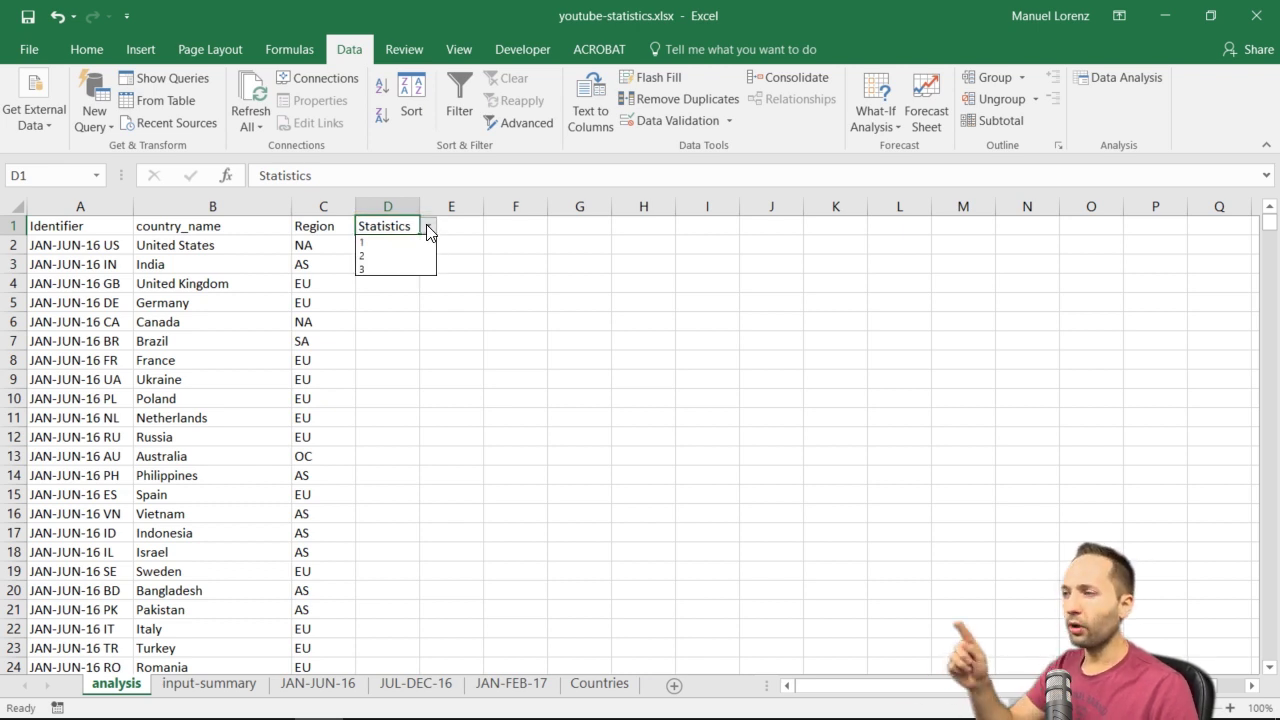
click(371, 250)
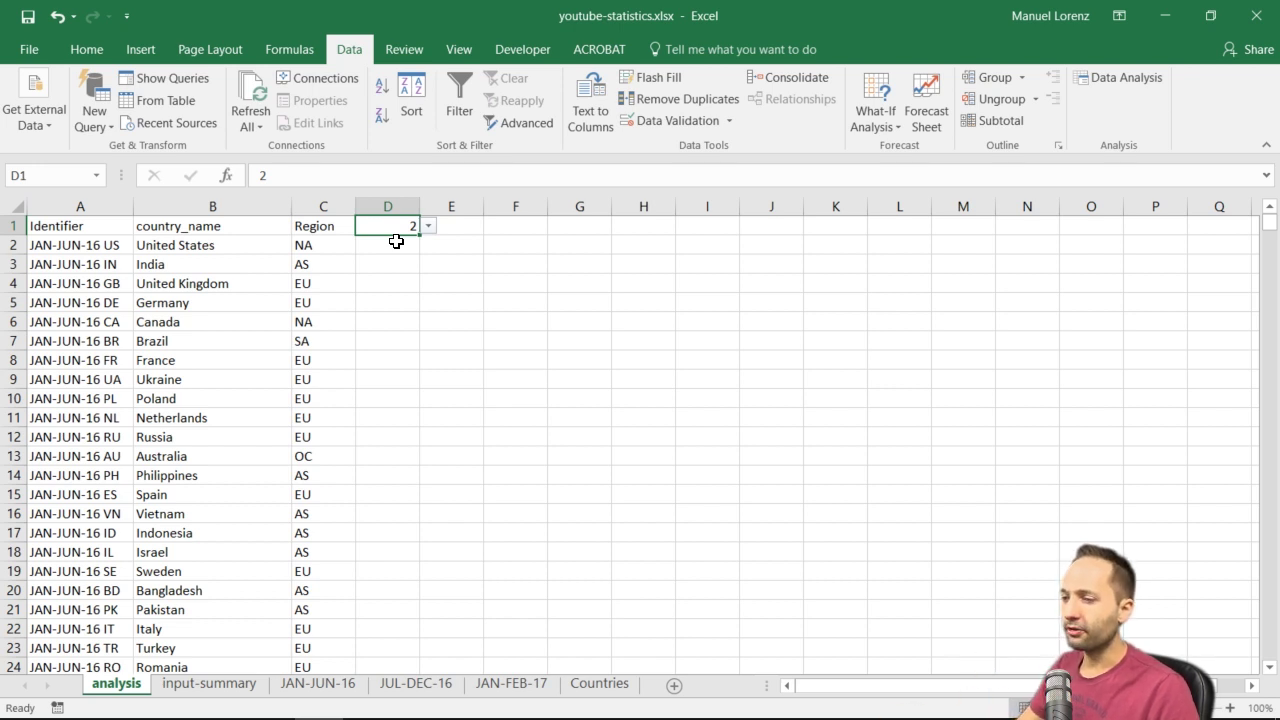
Add a new sheet named statistics-list between the analysis and input-summary sheets
click(213, 684)
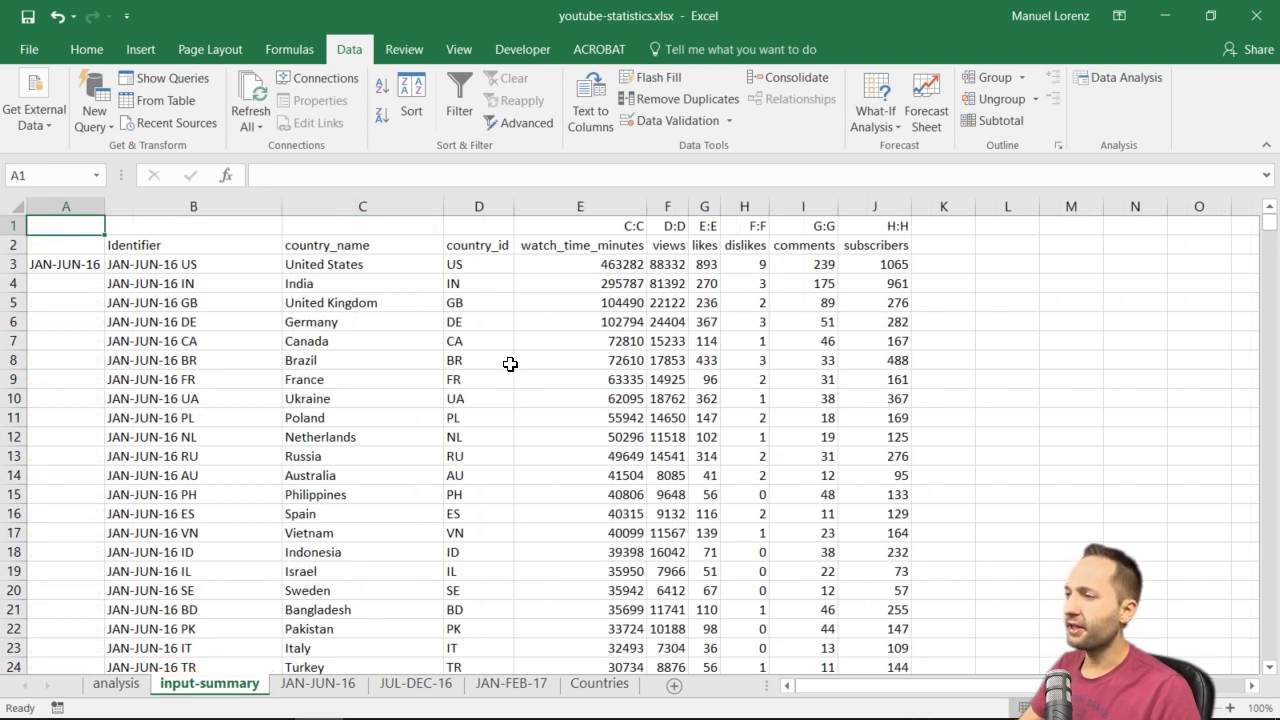
click(570, 245)
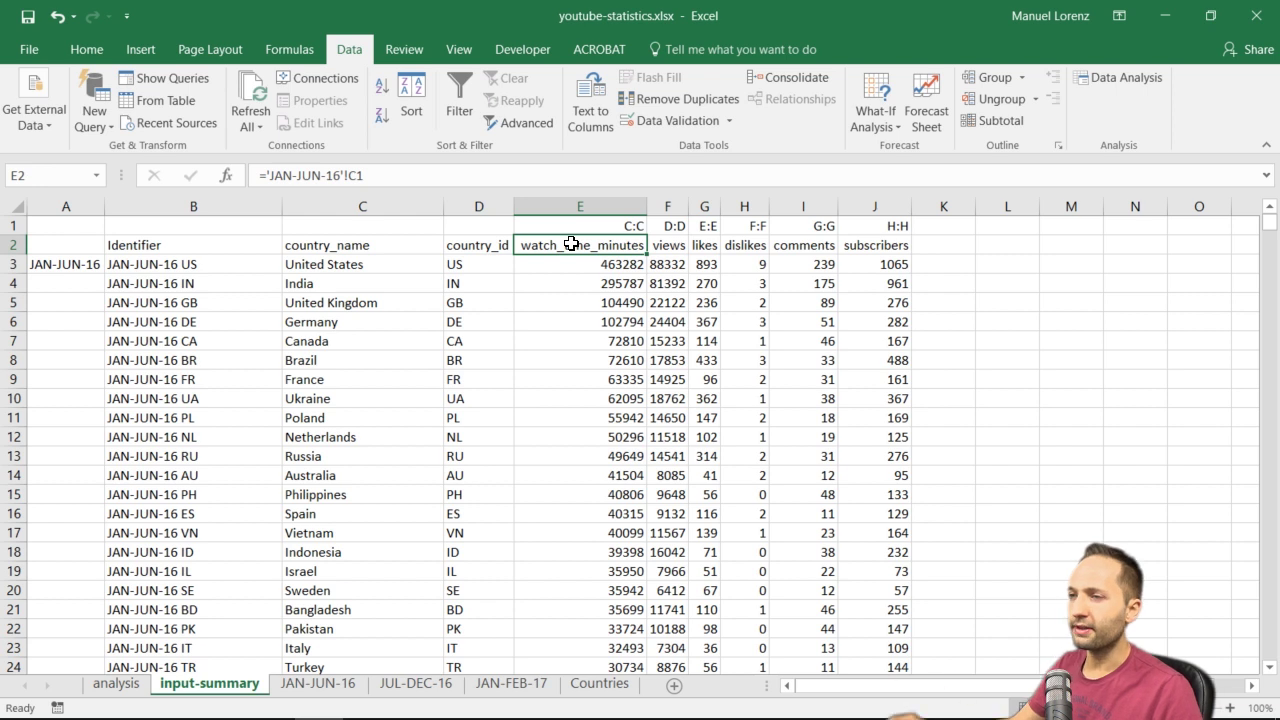
click(875, 245)
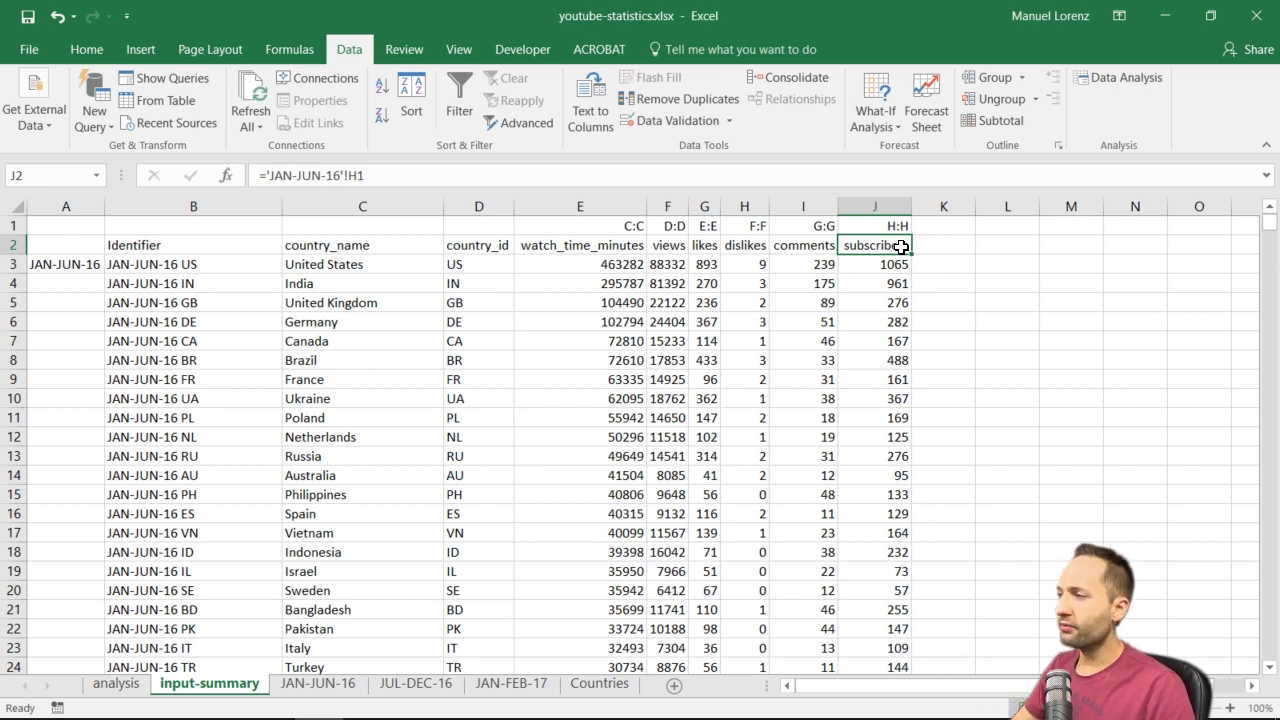
click(675, 687)
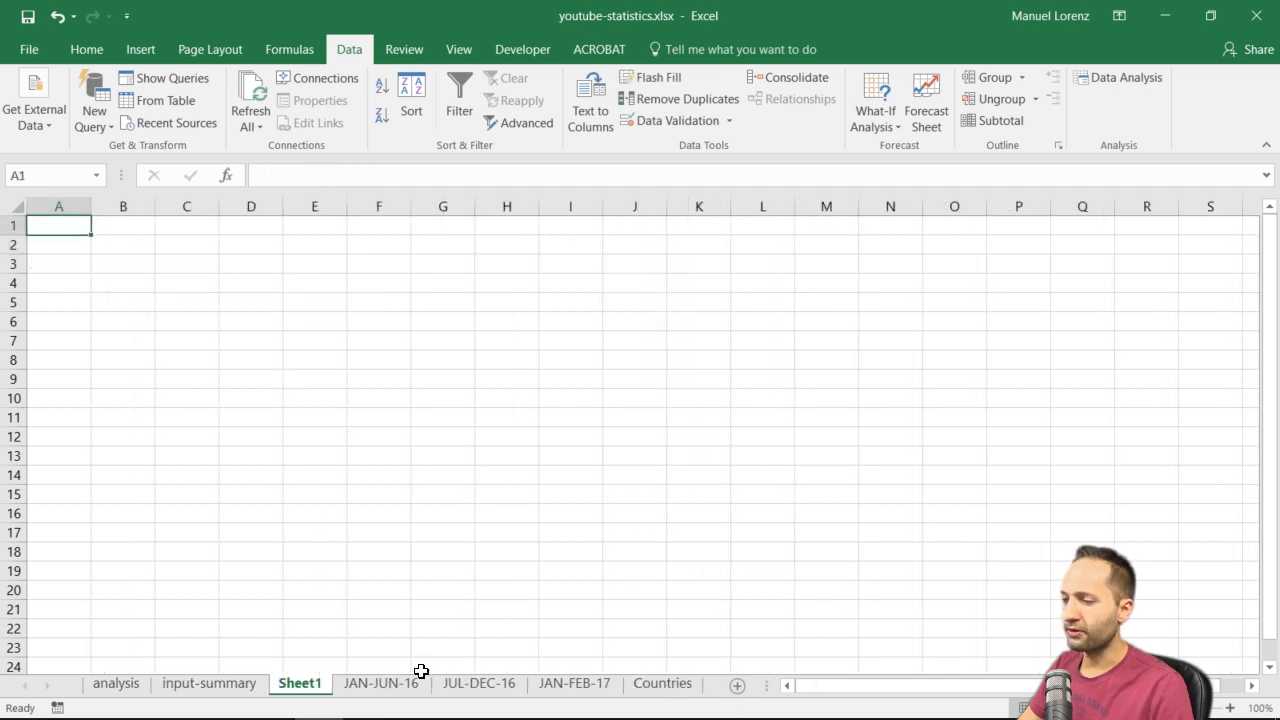
drag(313, 687, 174, 692)
double_click(178, 686)
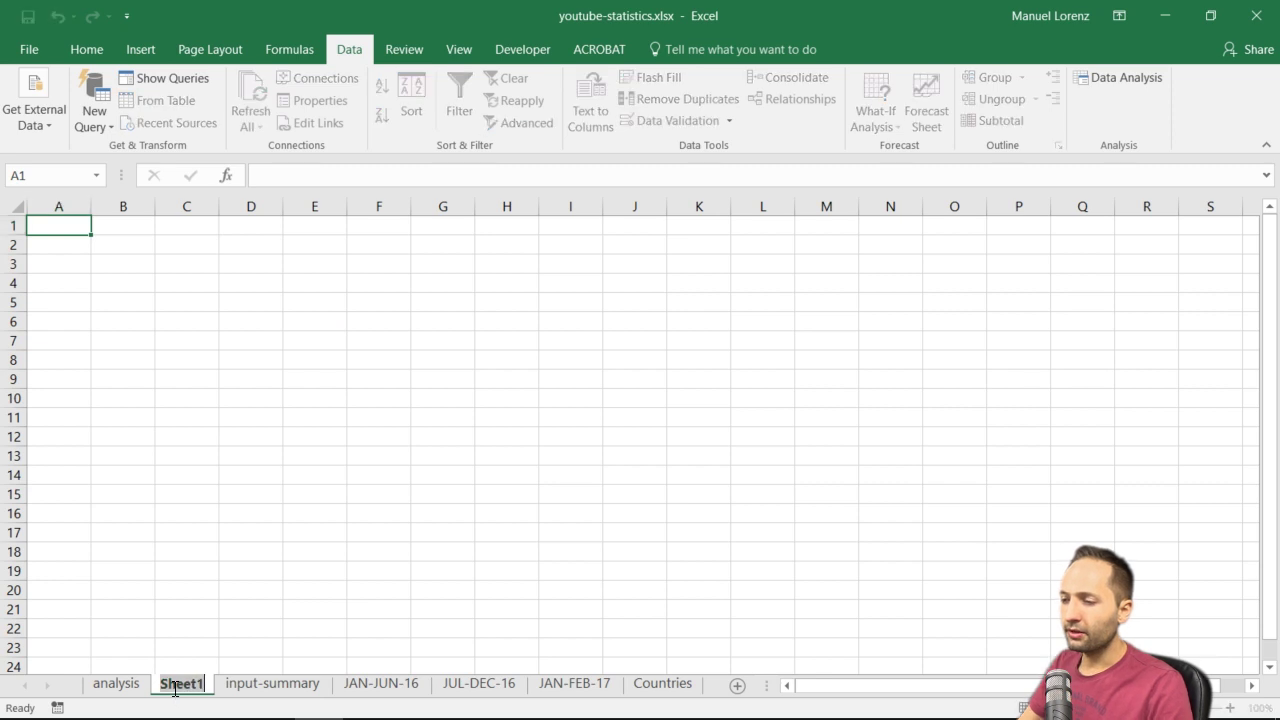
text(statiu)
text(tics-lis)
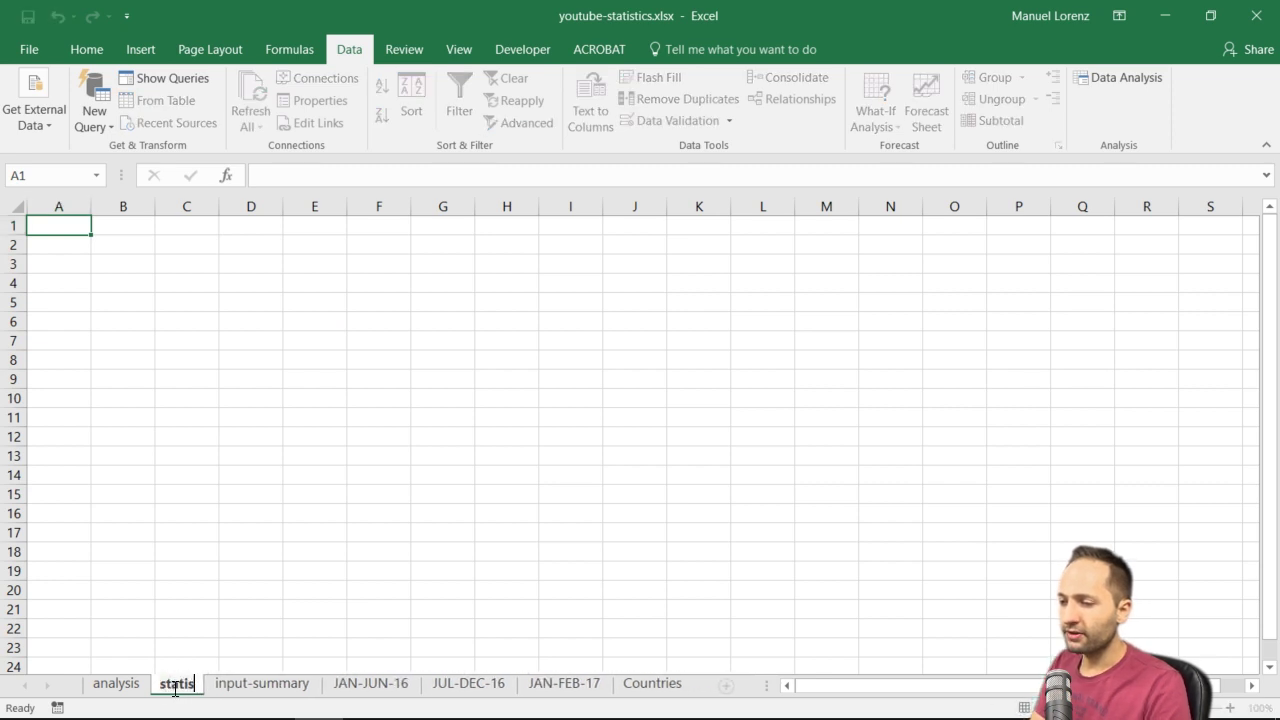
text(t)
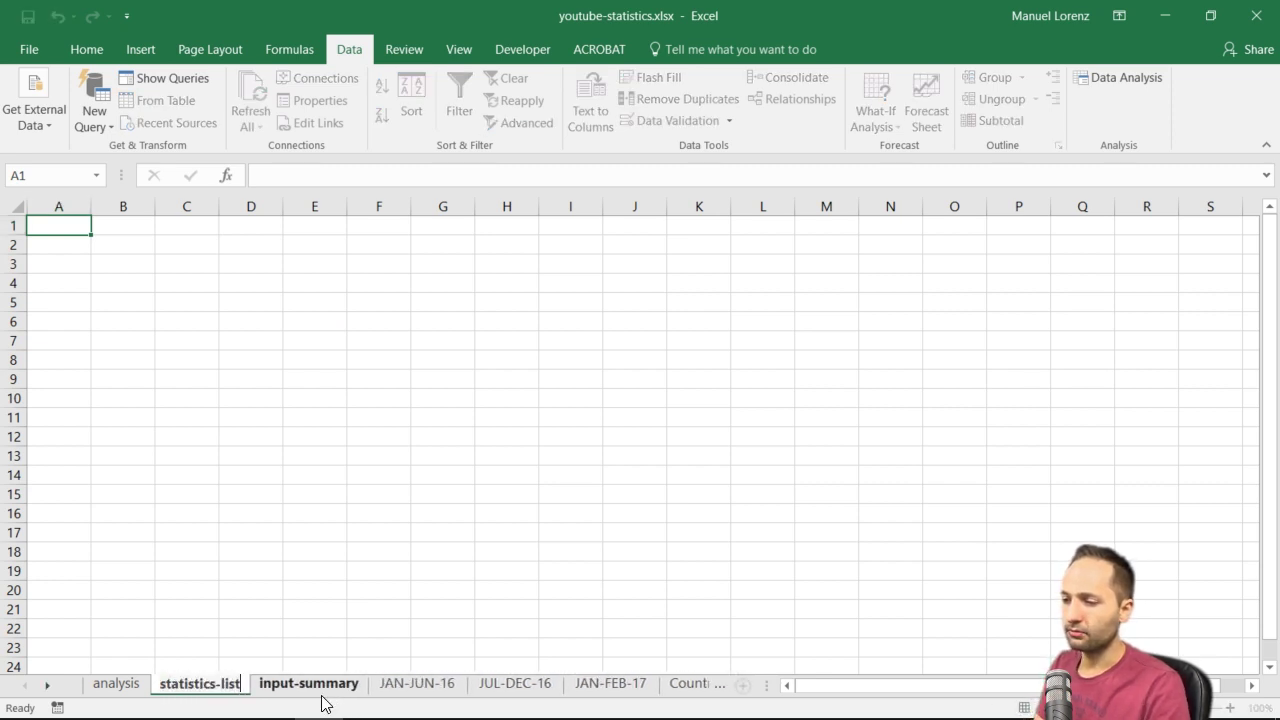
key(Return)
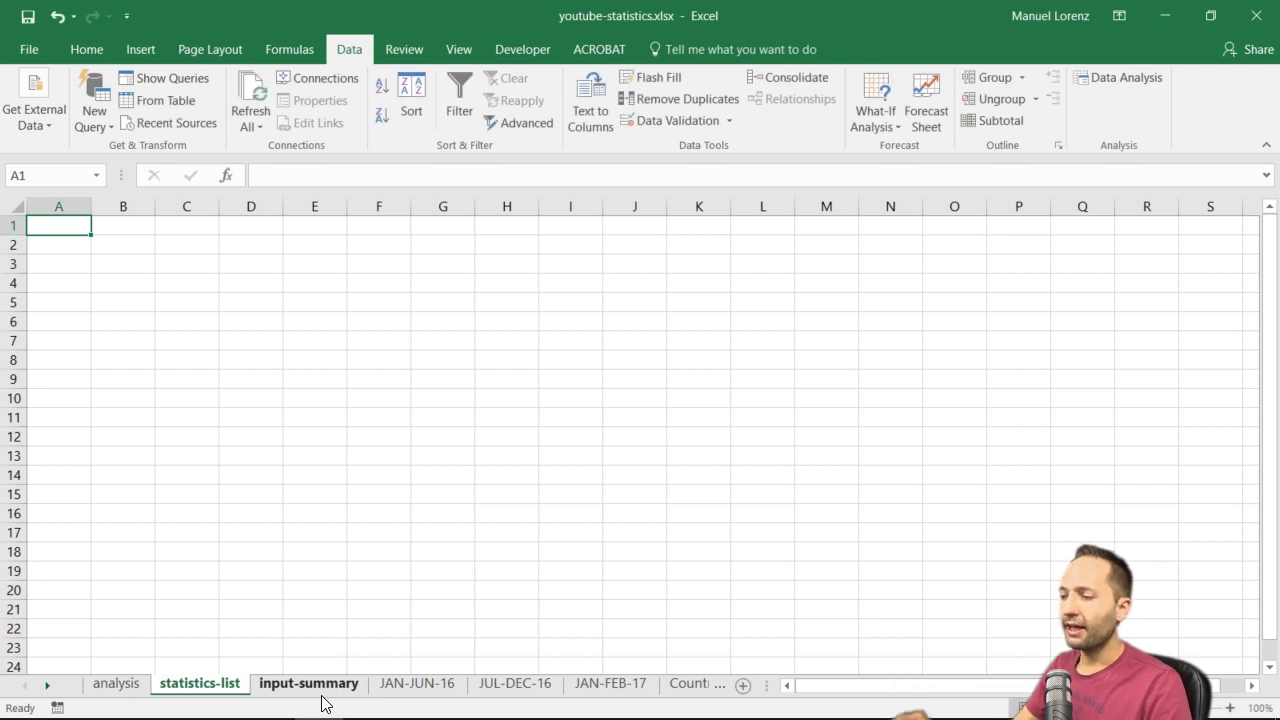
Try to fill A1:A6 of statistics-list with =TRANSPOSE('input-summary'!E2:J2), entered as a regular formula
click(322, 692)
drag(586, 247, 860, 248)
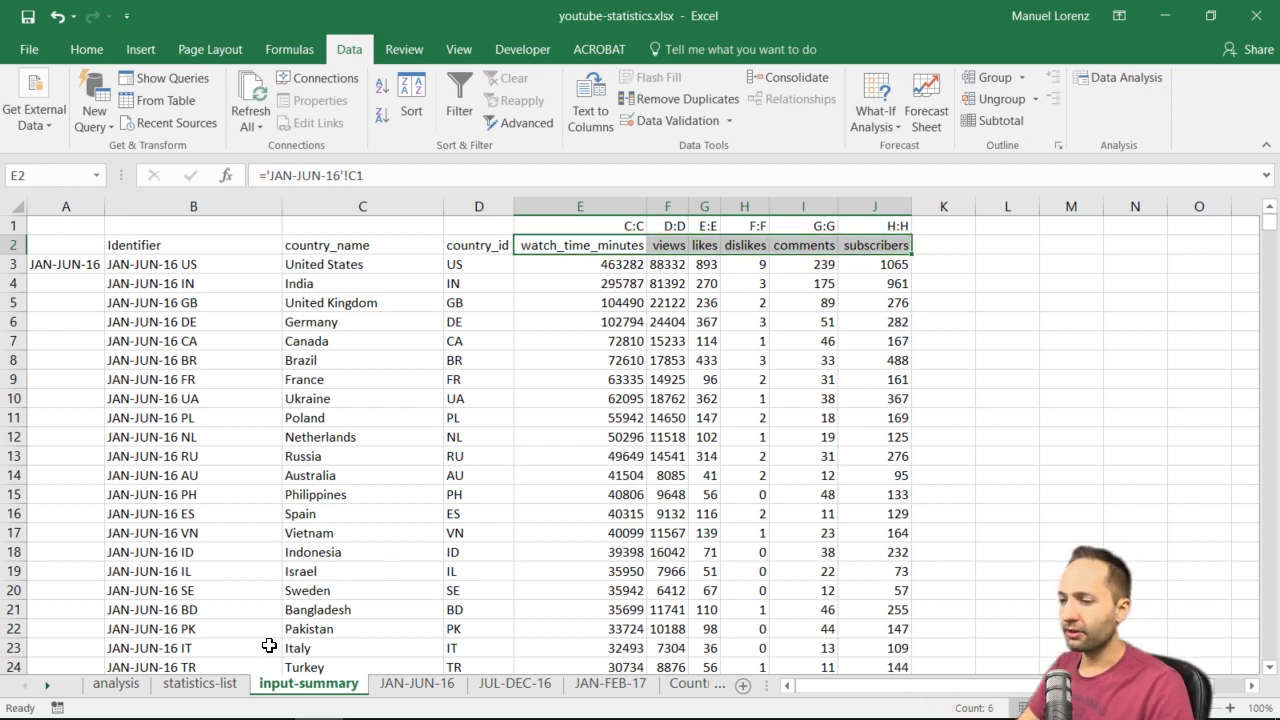
click(228, 688)
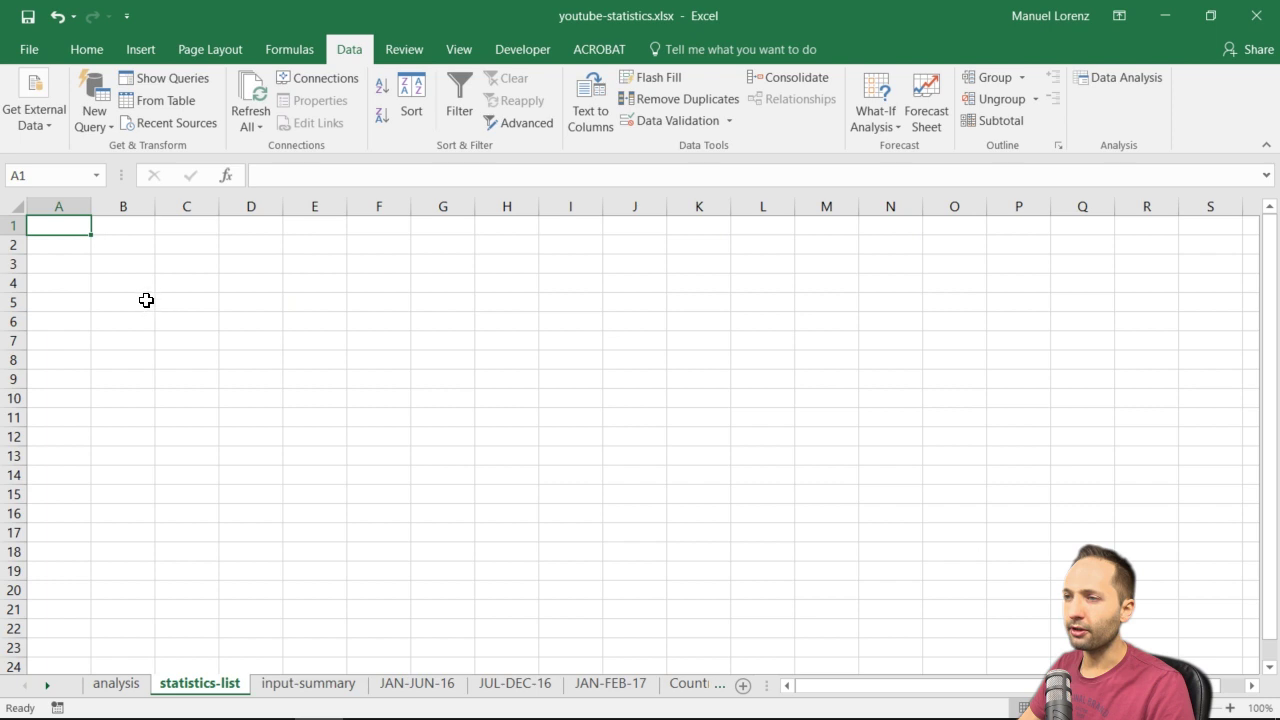
key(shift+Down)
key(shift+Down)
key(shift+Down)
key(shift+Down)
key(shift+Down)
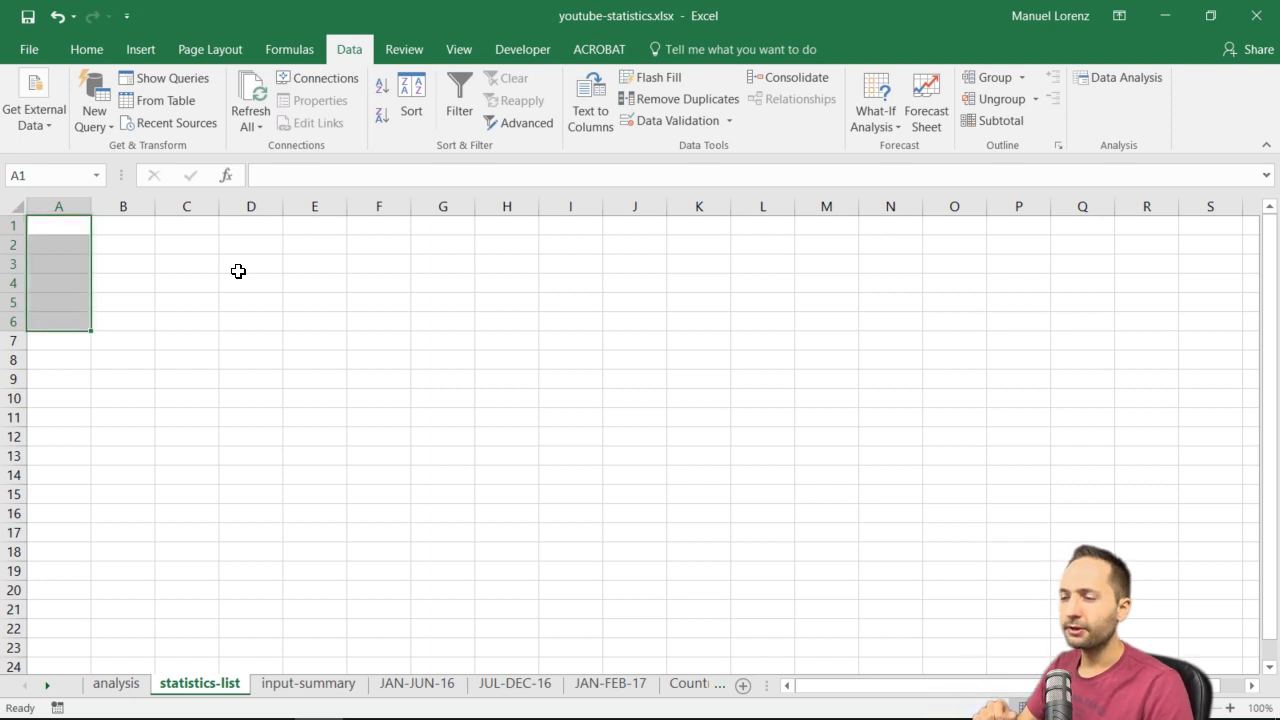
text(=tran)
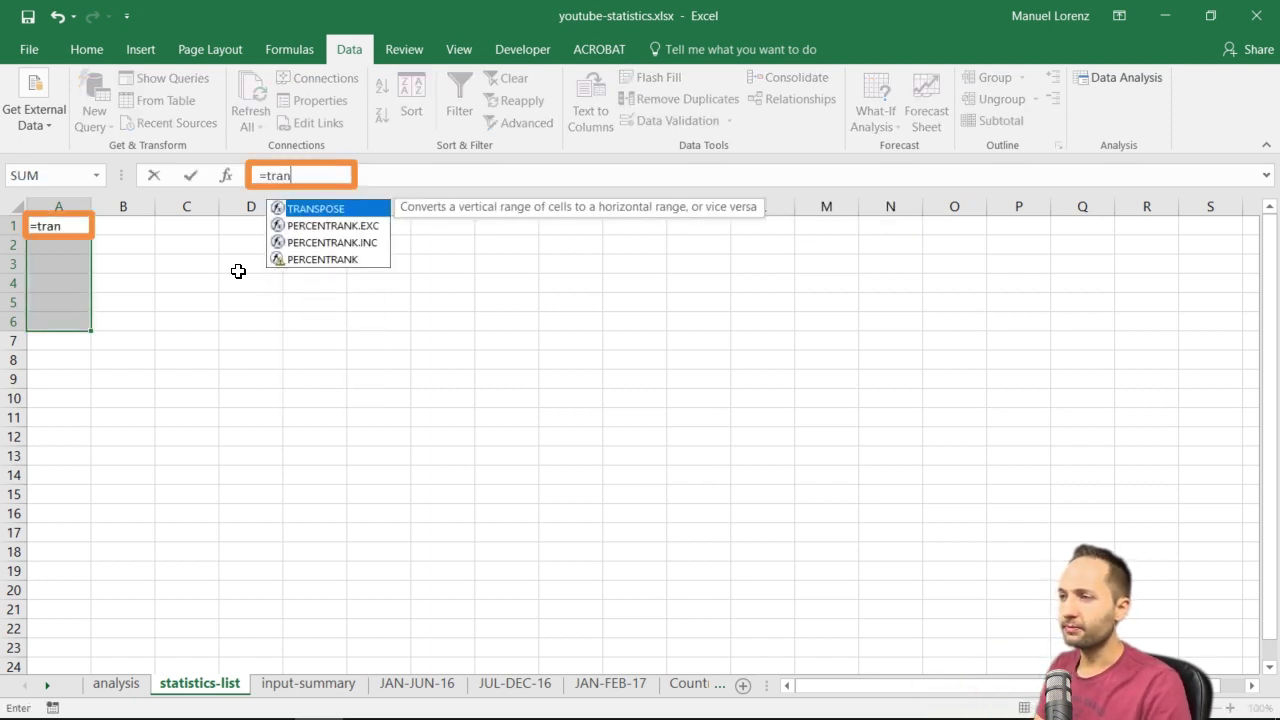
key(Tab)
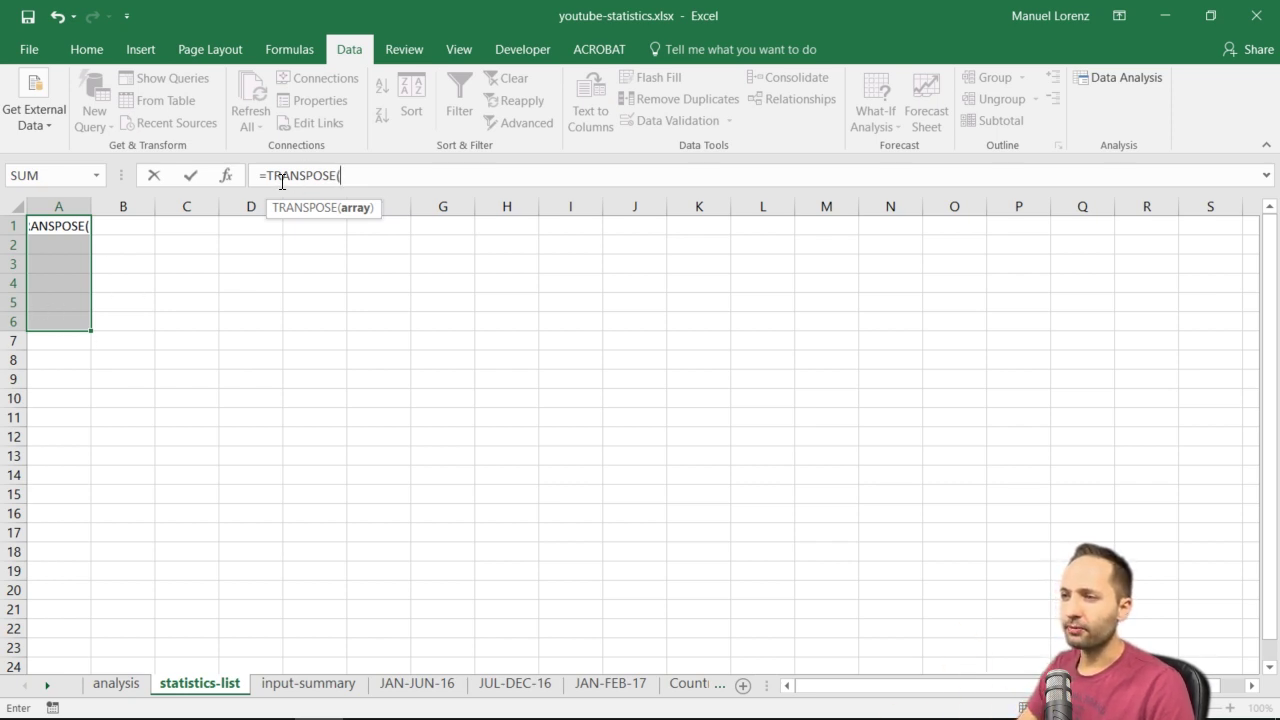
click(328, 688)
drag(580, 246, 848, 249)
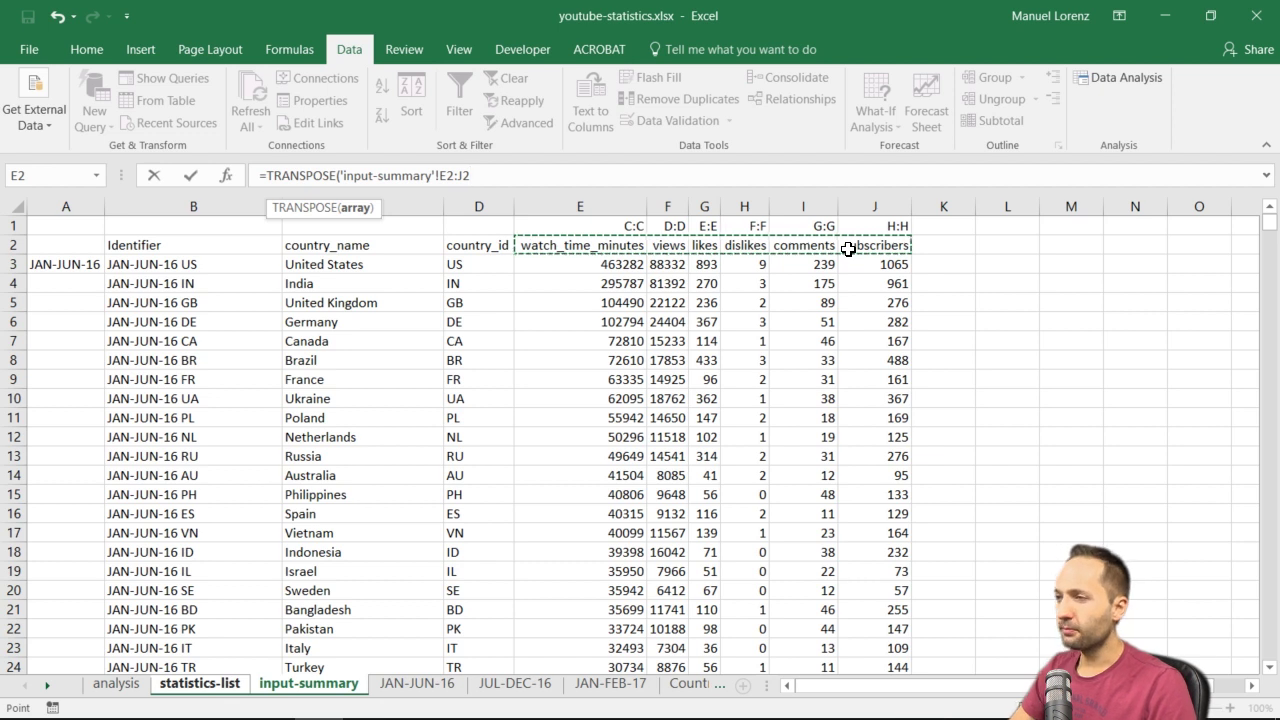
key(Return)
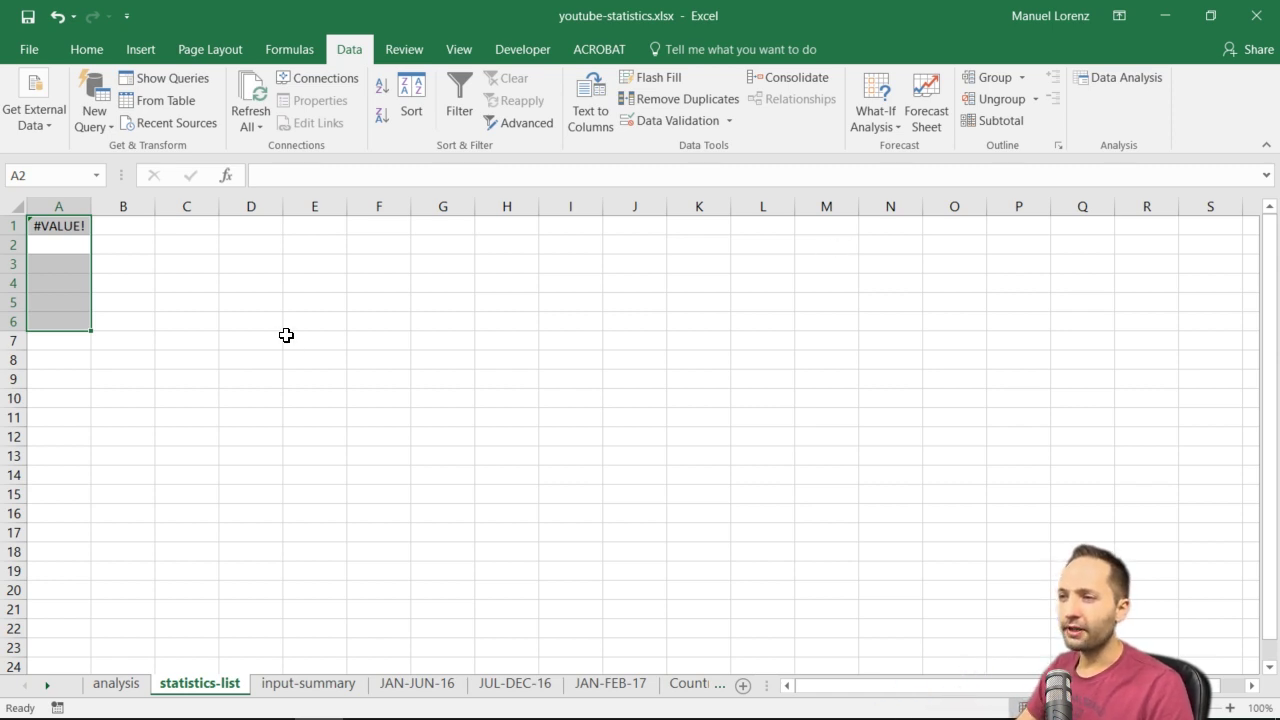
Re-enter the TRANSPOSE formula from A1 as an array formula across A1:A6 of the statistics-list sheet
click(60, 226)
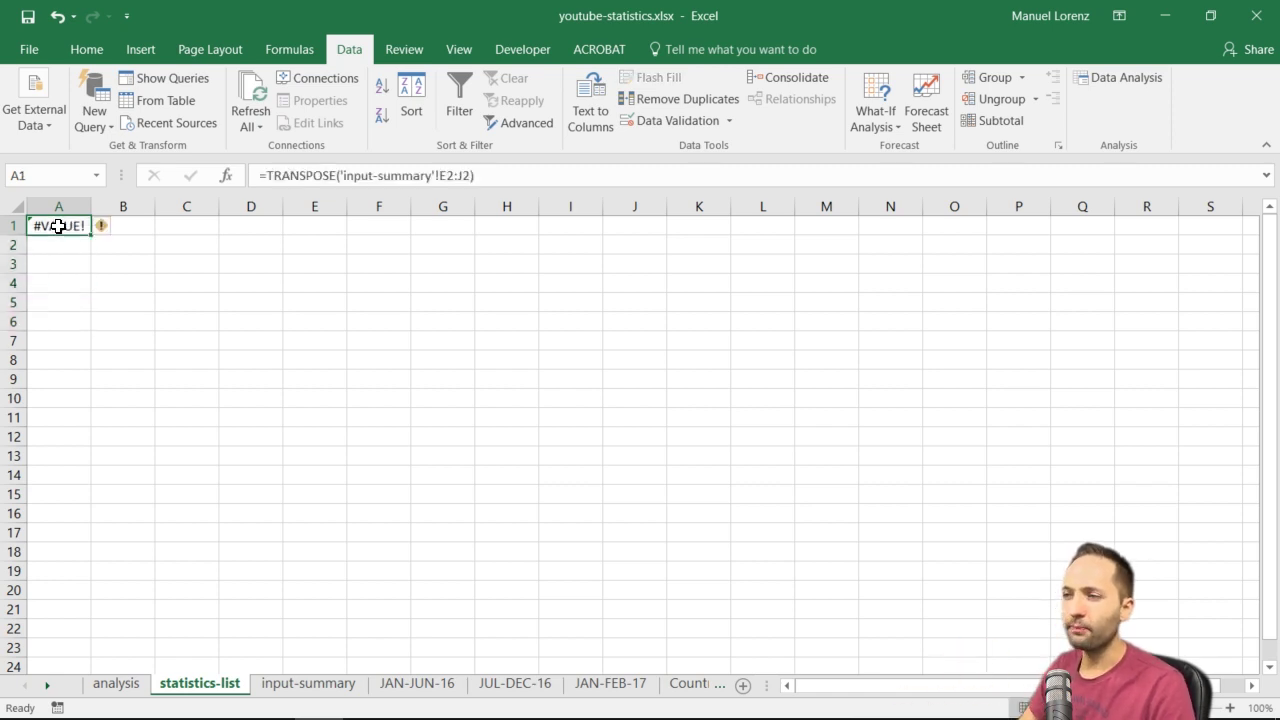
key(shift+Down)
key(shift+Down)
key(shift+Down)
key(shift+Down)
key(shift+Down)
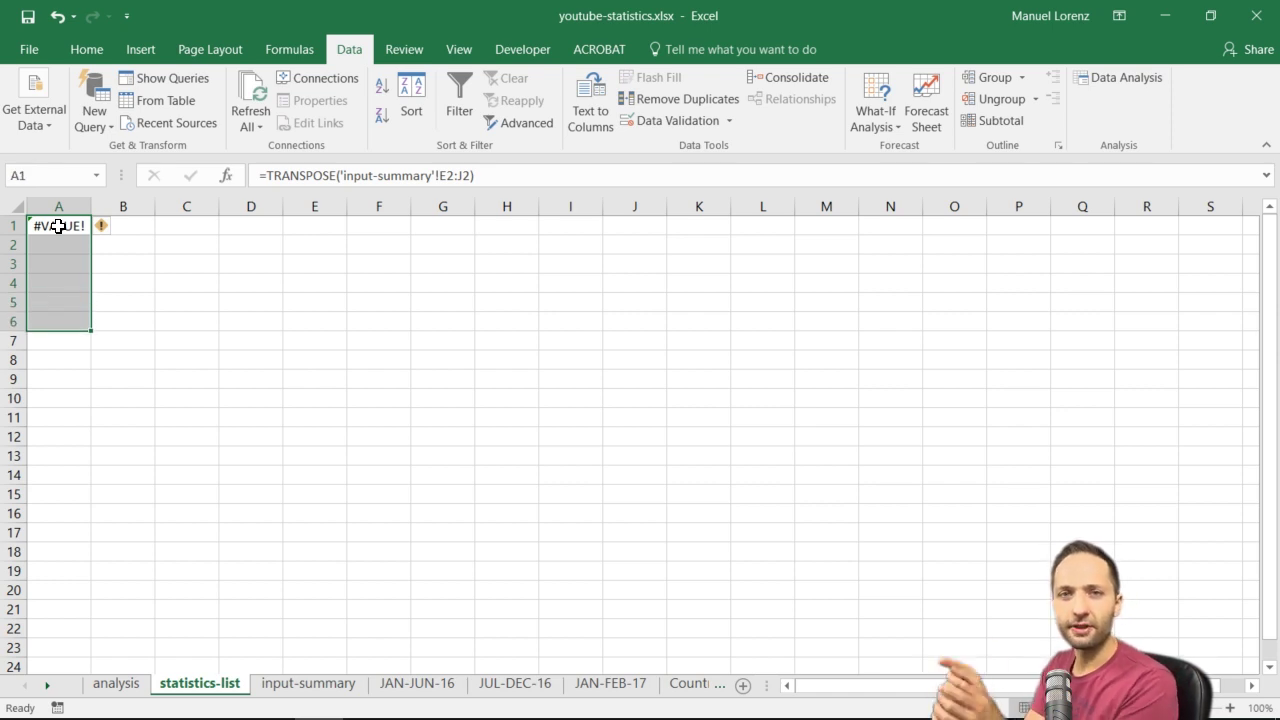
key(F2)
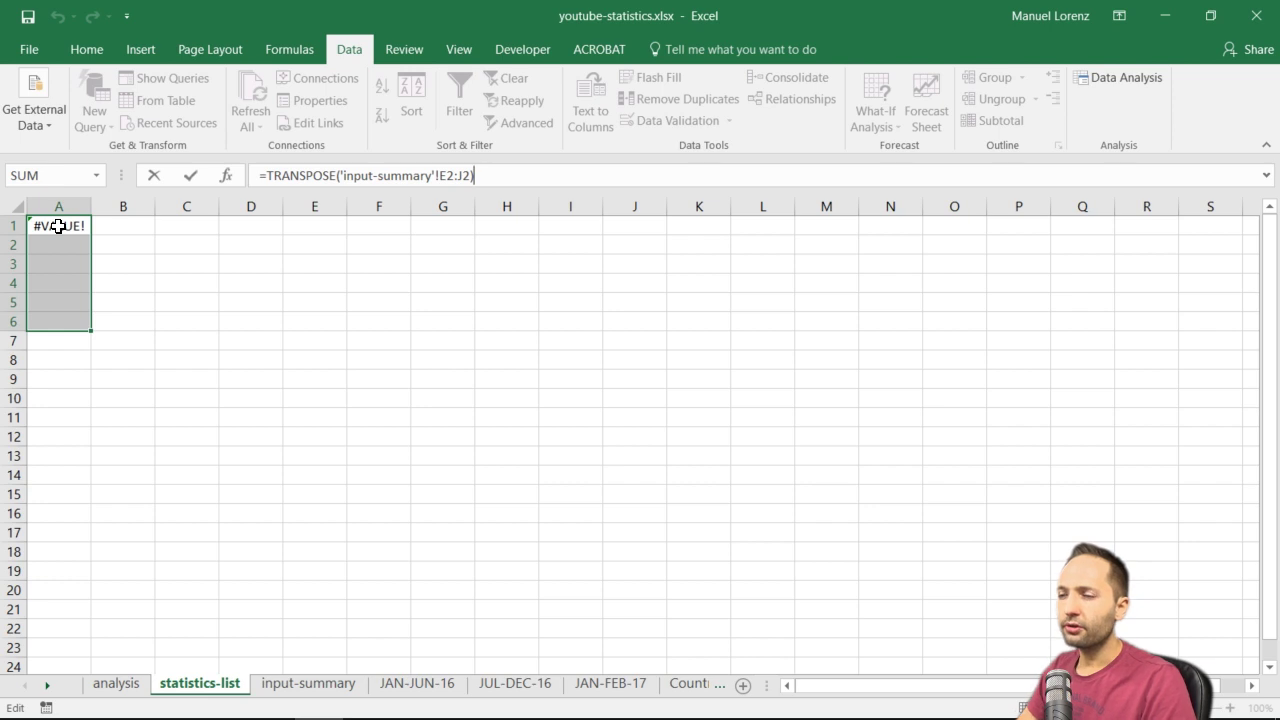
key(ctrl+shift+Return)
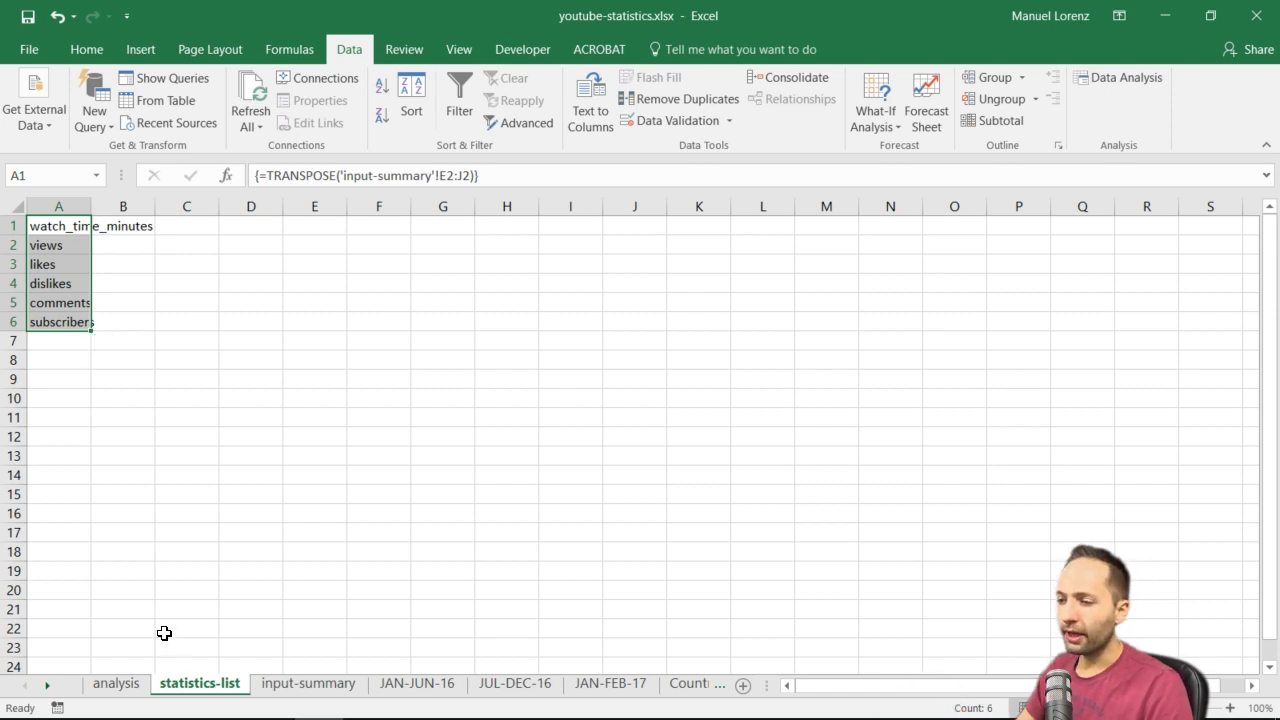
Replace the list source of cell D1's data validation on the analysis sheet with ='statistics-list'!$A$1:$A$6
click(127, 685)
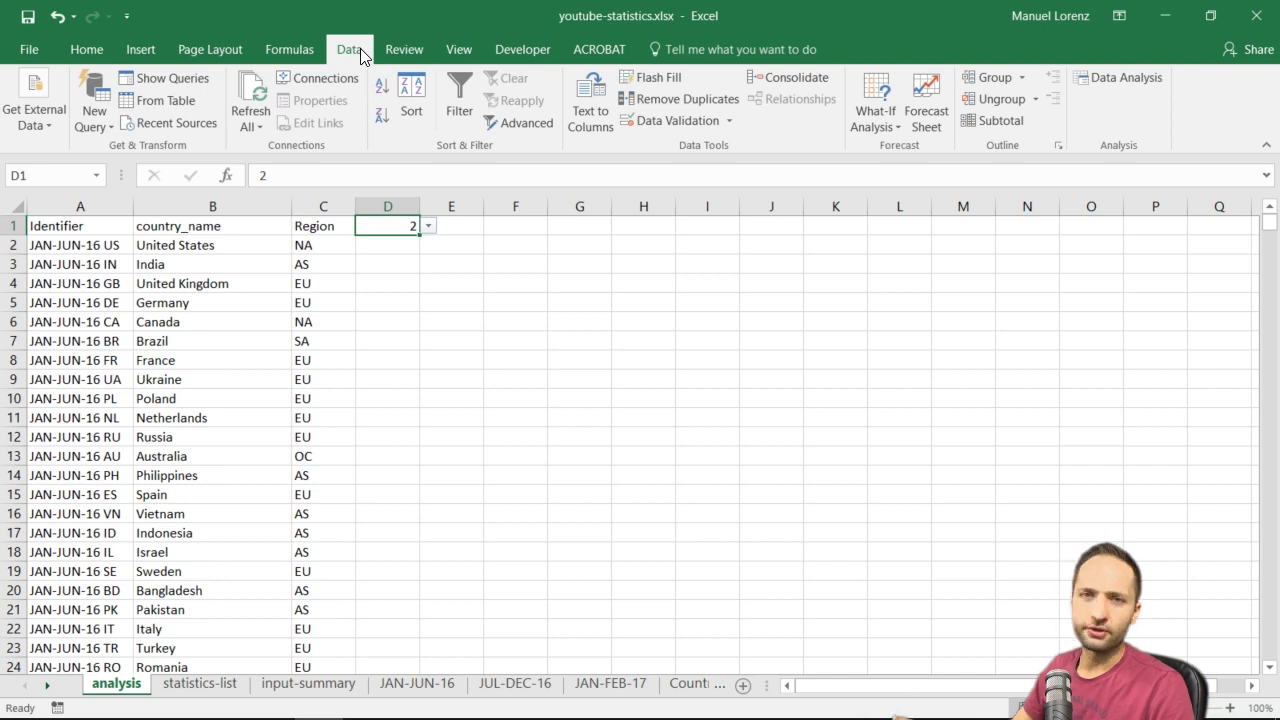
click(678, 121)
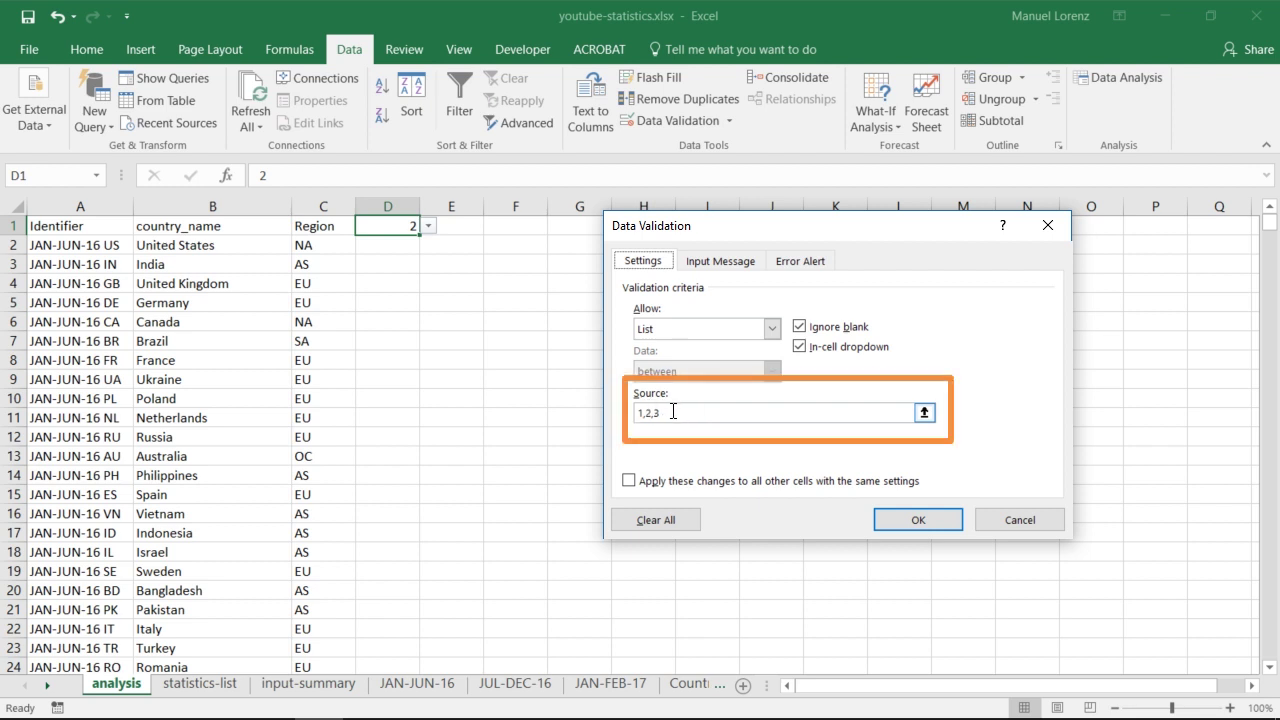
drag(673, 411, 617, 420)
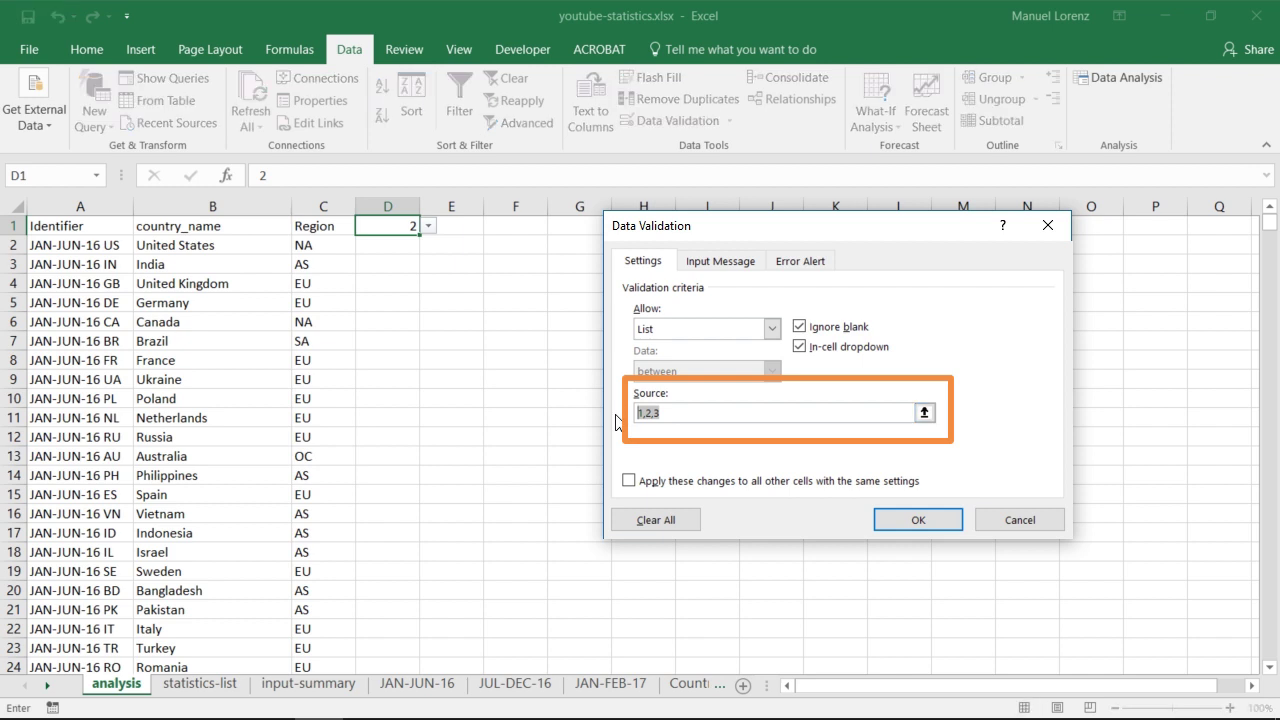
key(BackSpace)
click(924, 414)
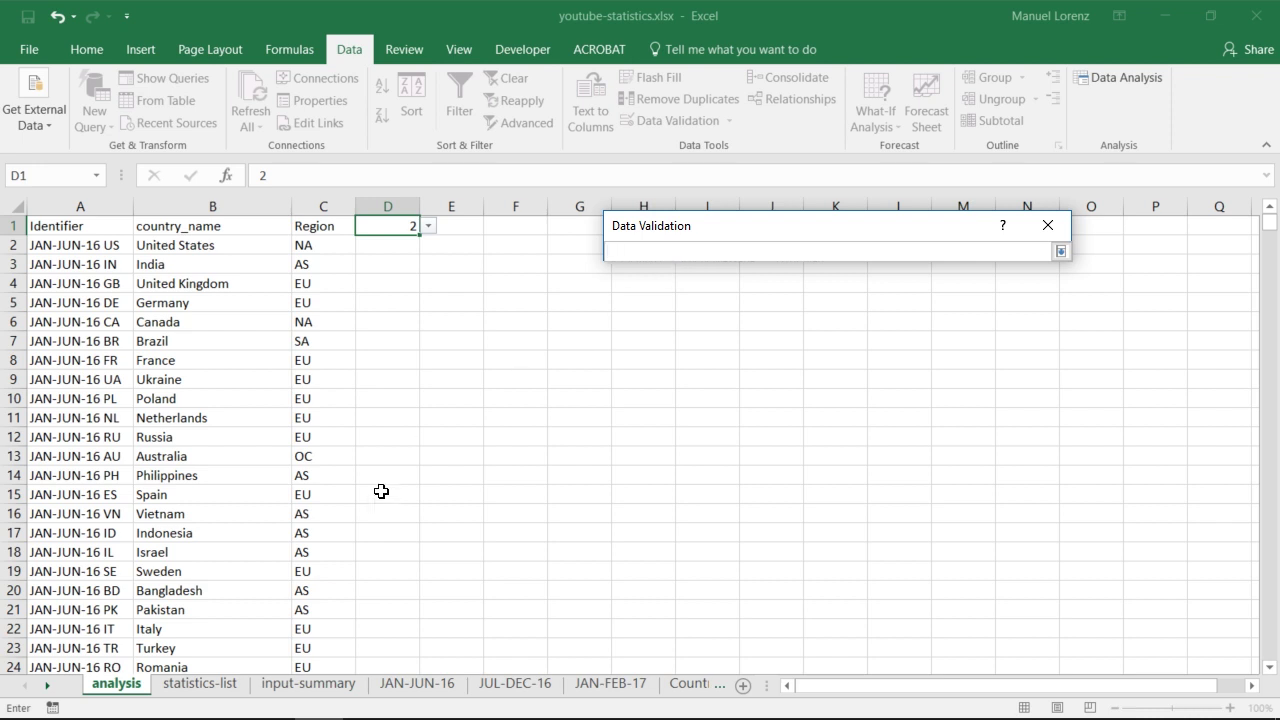
click(203, 684)
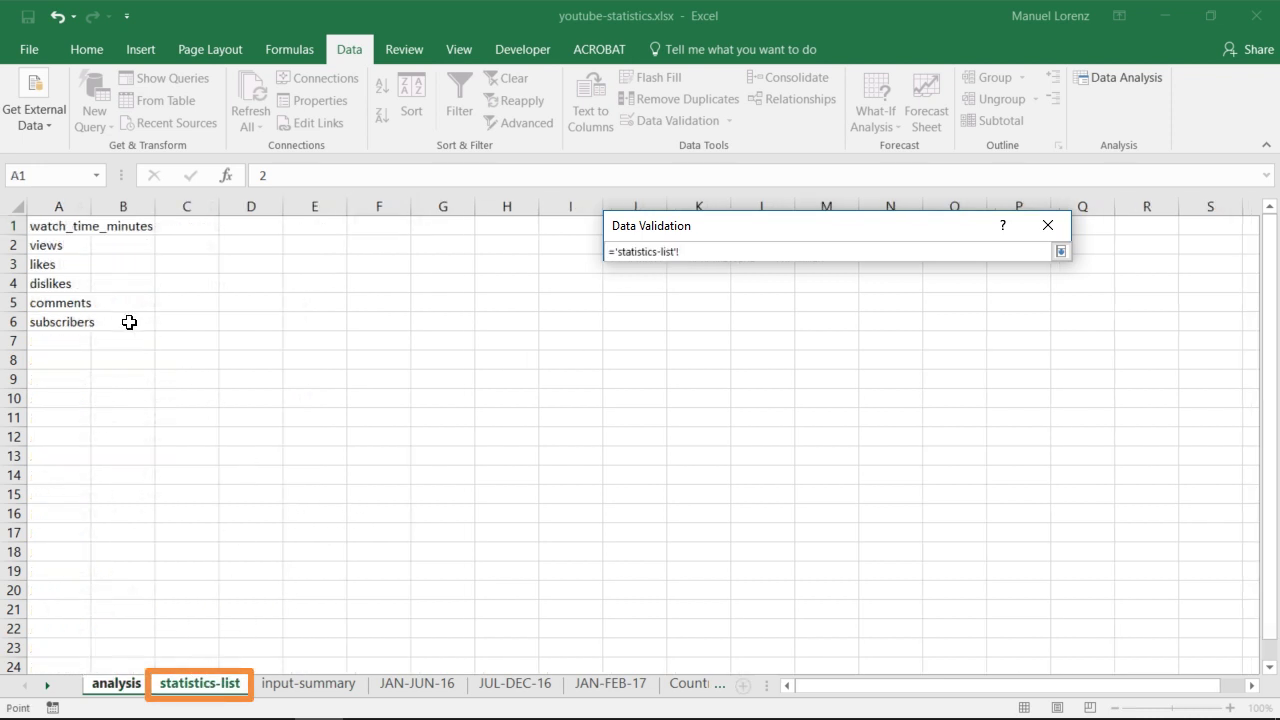
drag(54, 230, 63, 310)
drag(62, 229, 77, 323)
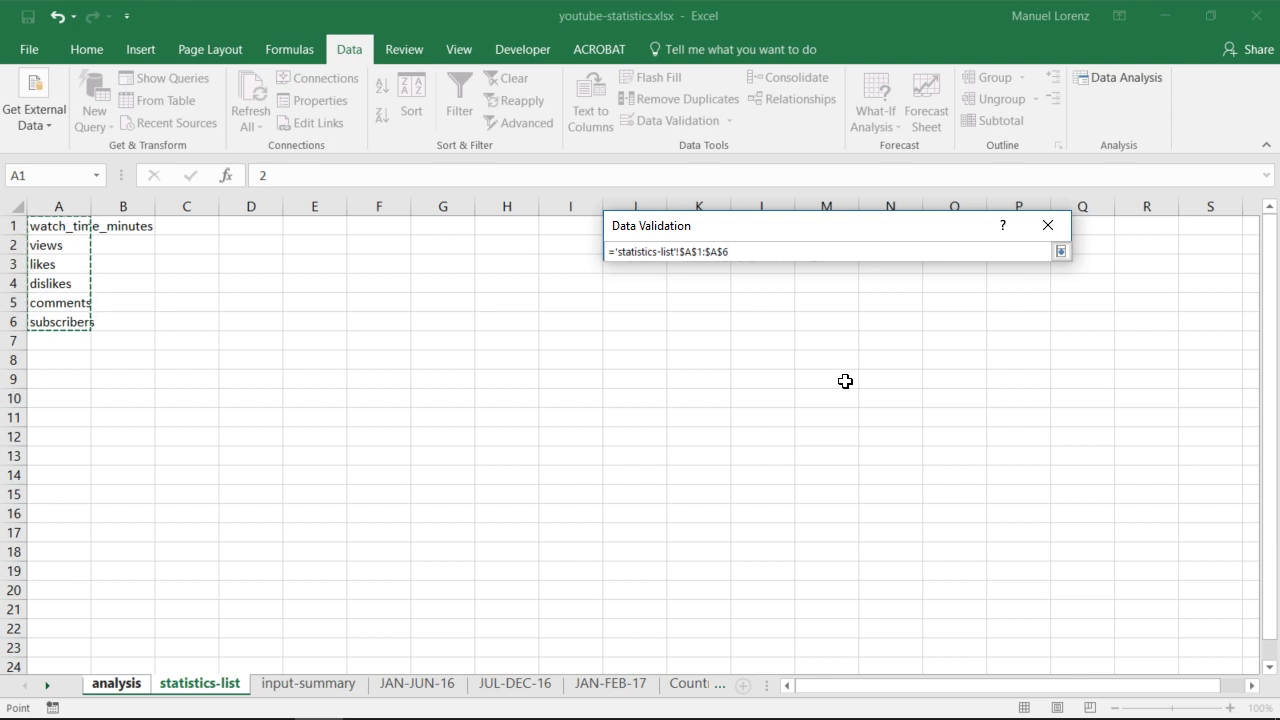
key(Return)
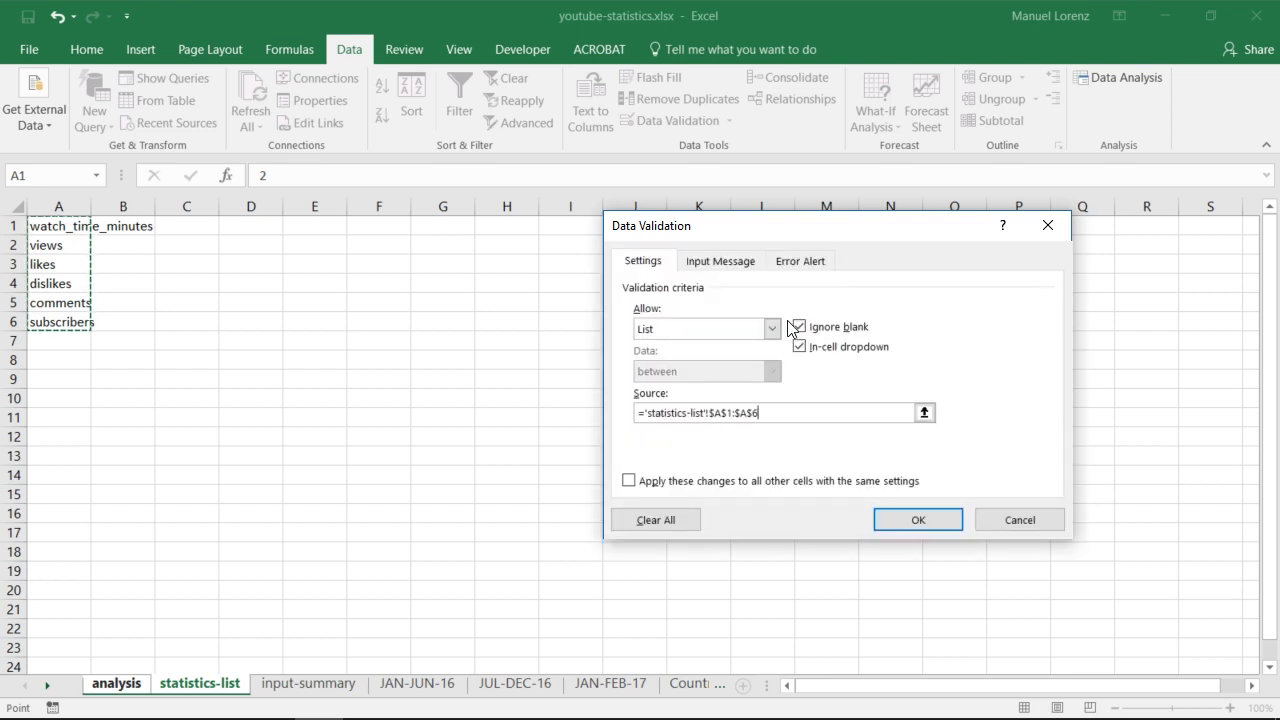
key(Return)
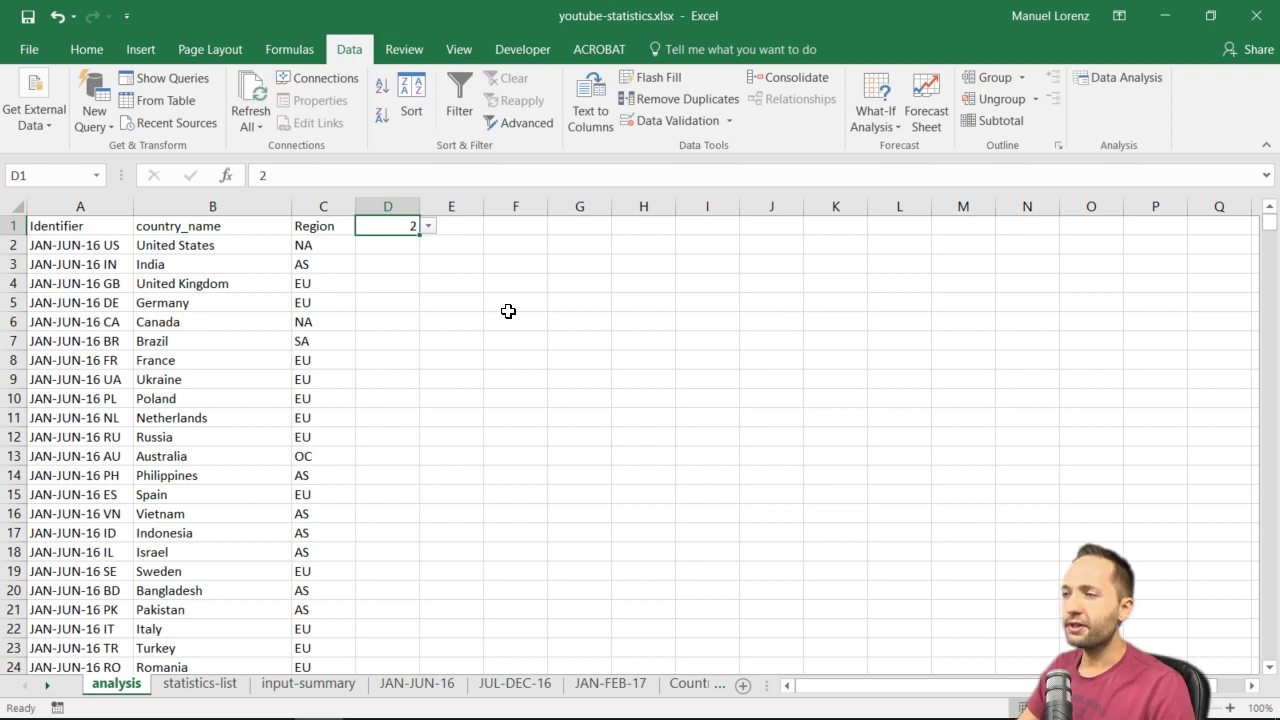
Auto-fit column D with watch_time_minutes chosen in D1's drop-down, and switch the selection to views
click(428, 230)
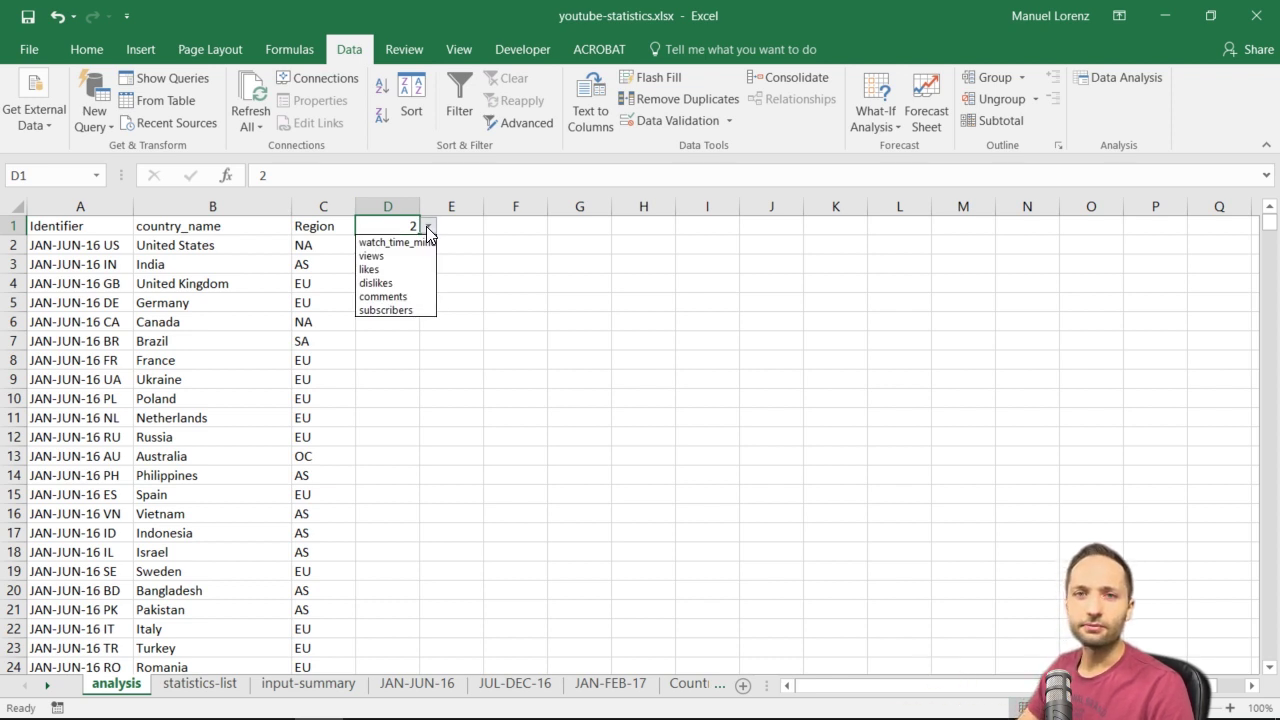
click(405, 242)
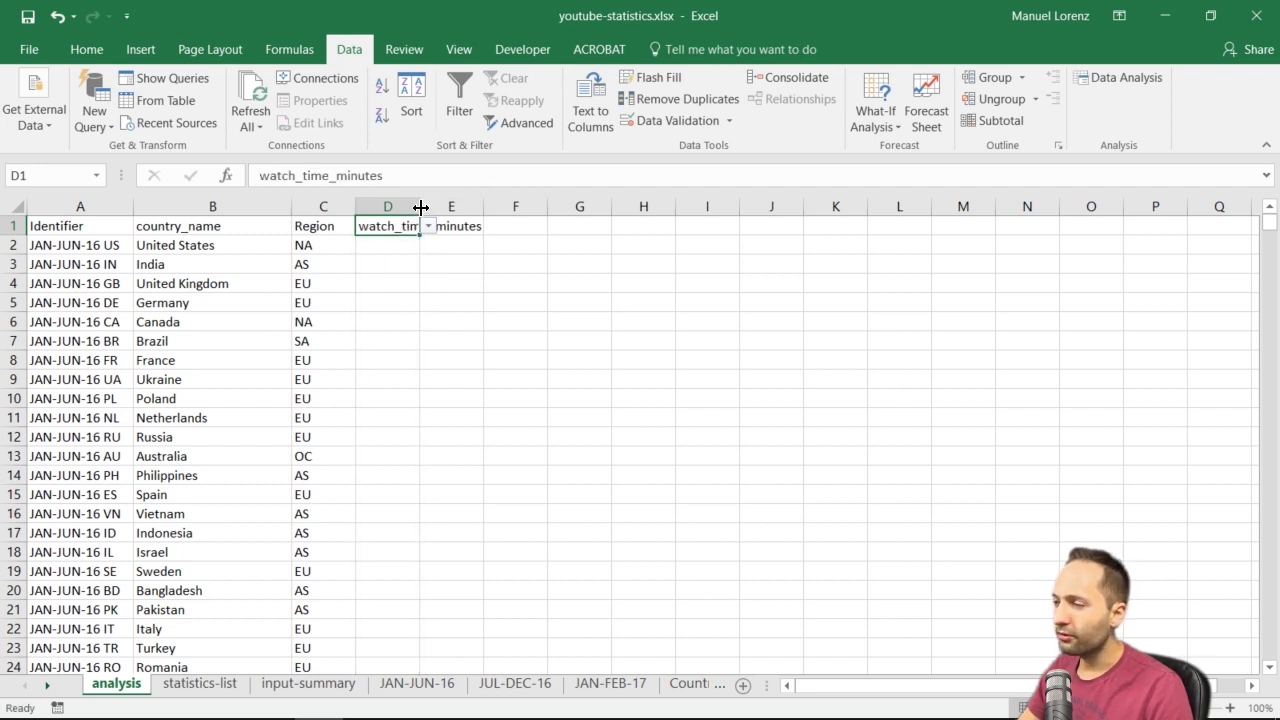
double_click(420, 207)
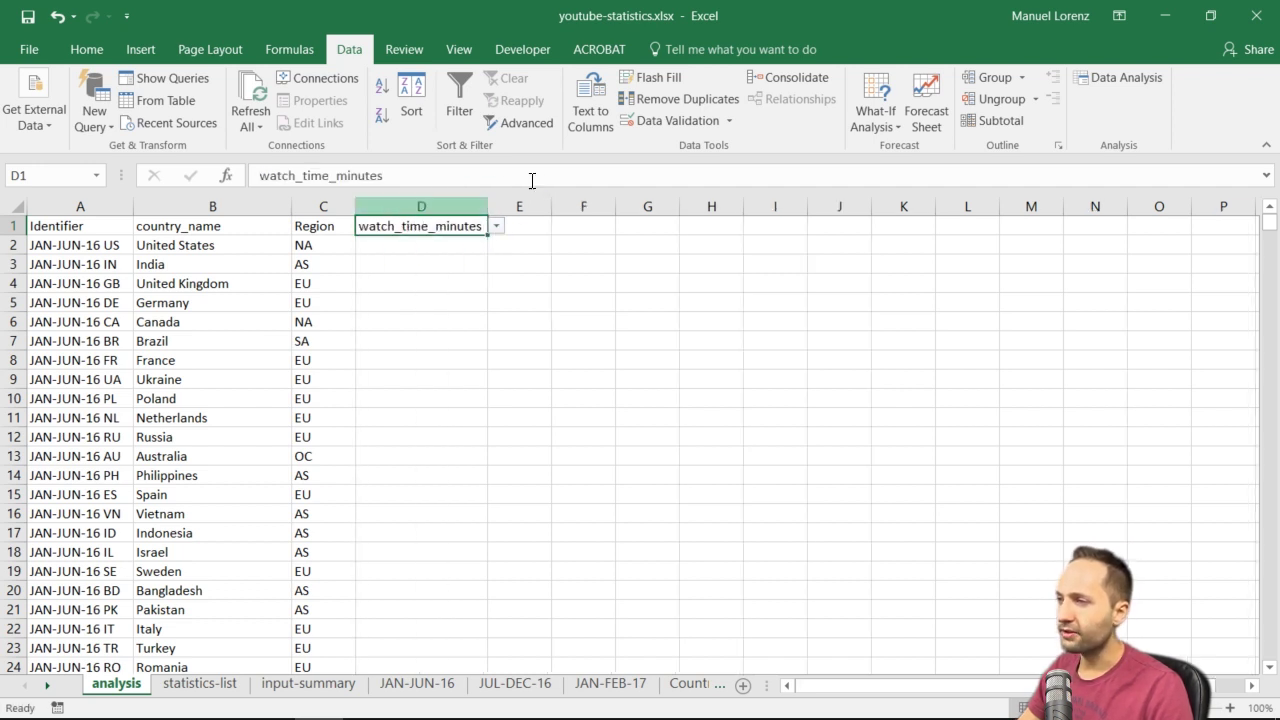
click(495, 227)
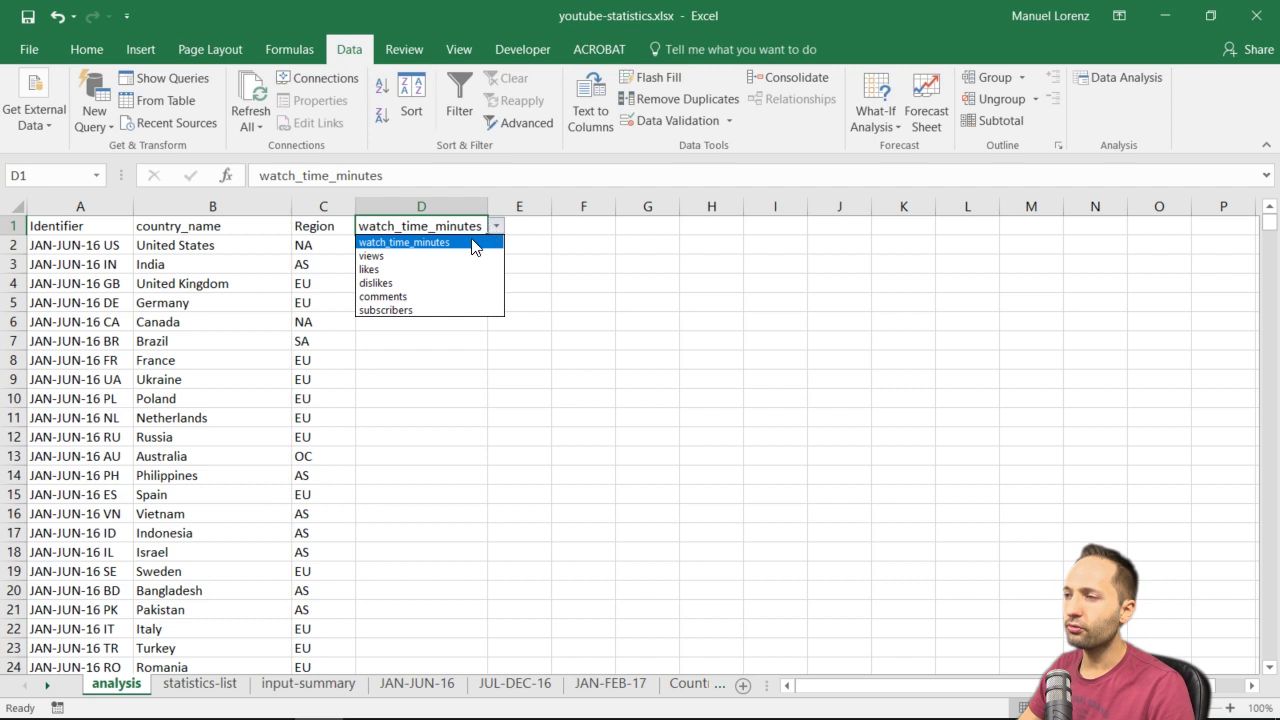
click(420, 257)
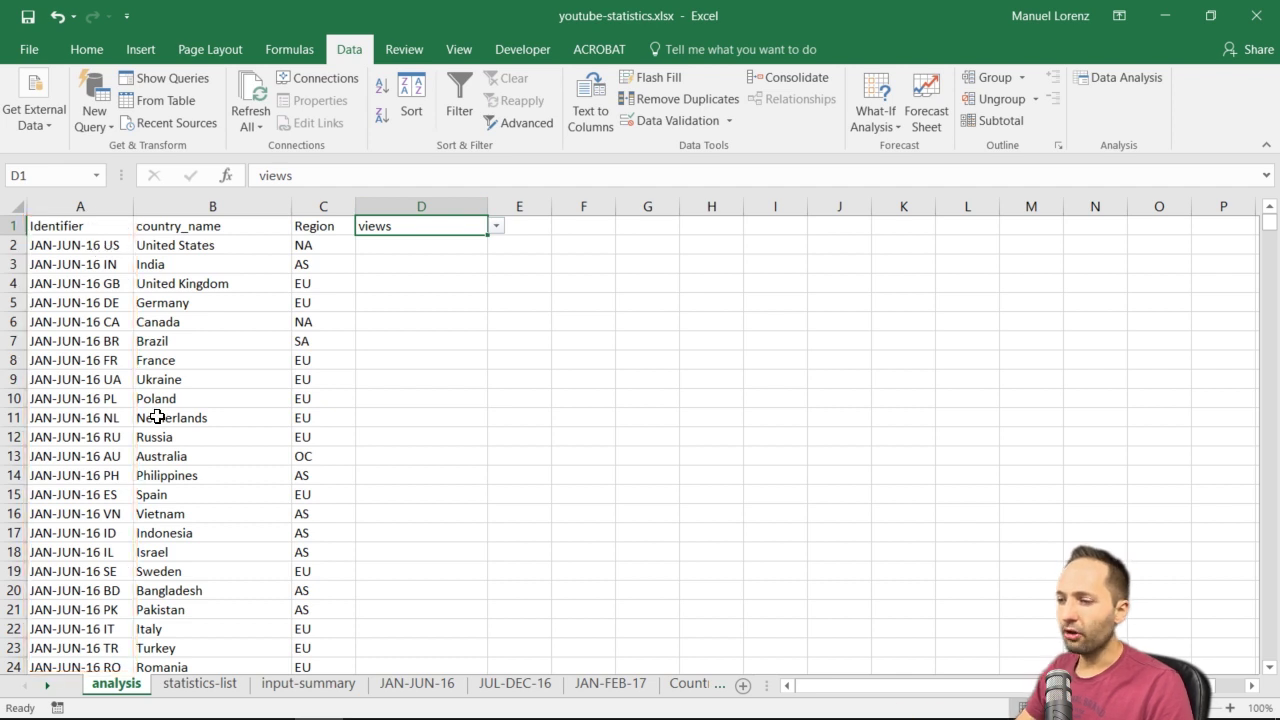
Begin a formula in D2 of the analysis sheet with =MATCH(A2,'input-summary'!B3:B650,0), looking up the row's identifier
click(308, 683)
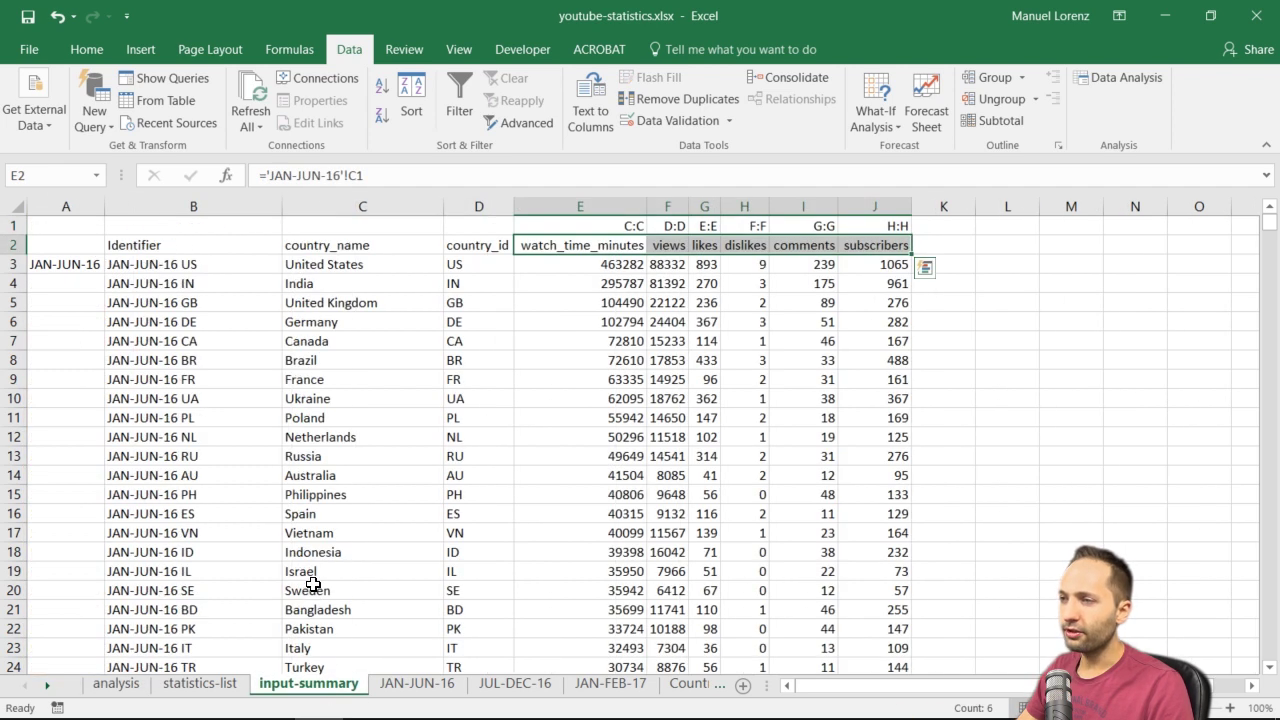
click(207, 265)
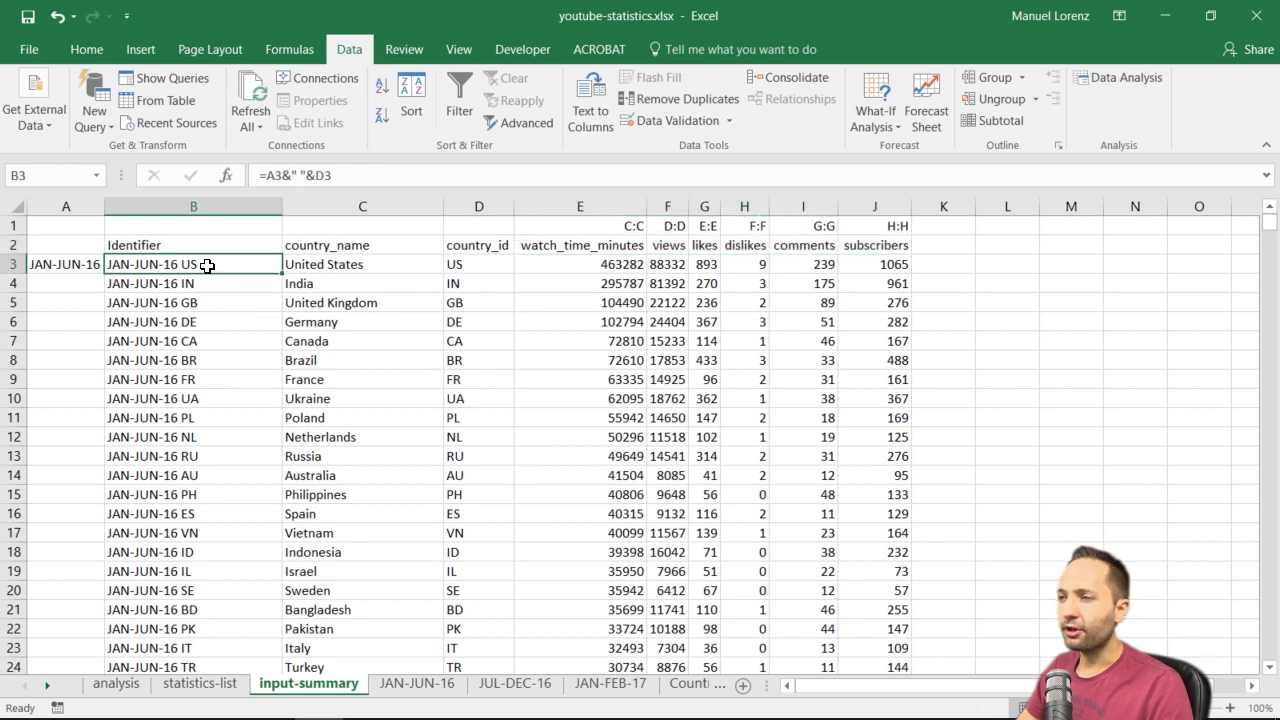
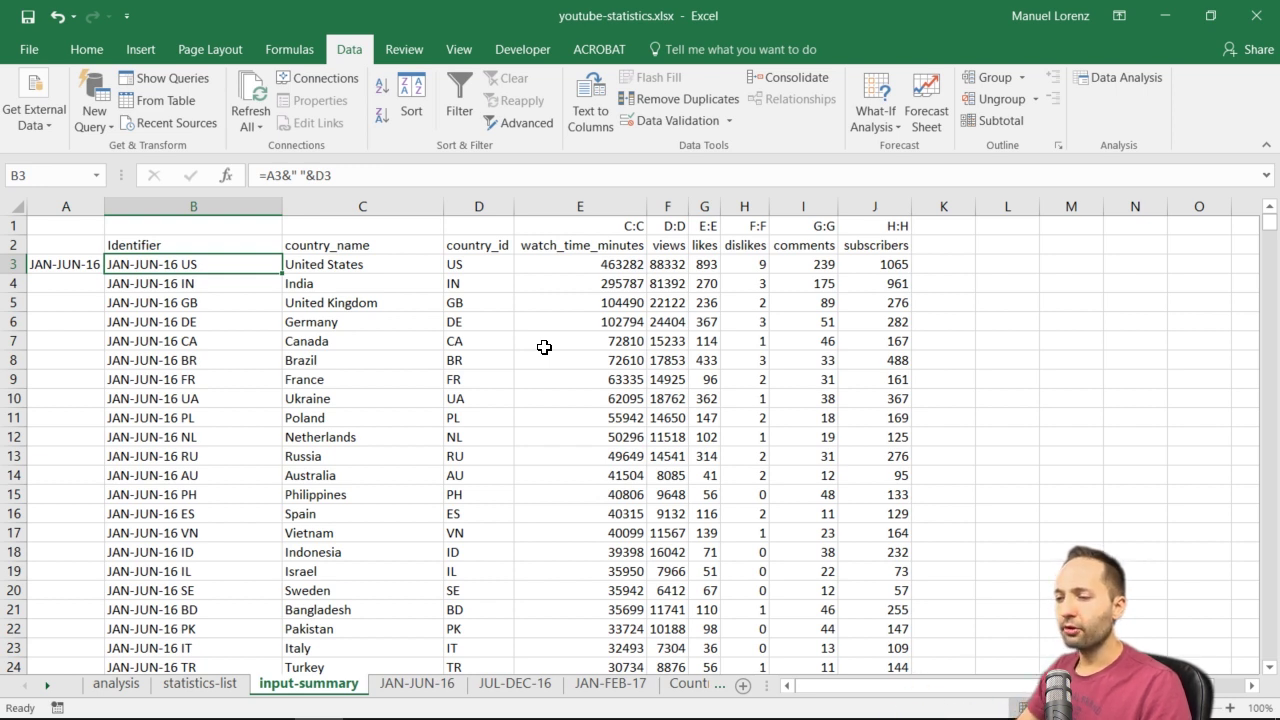
click(116, 683)
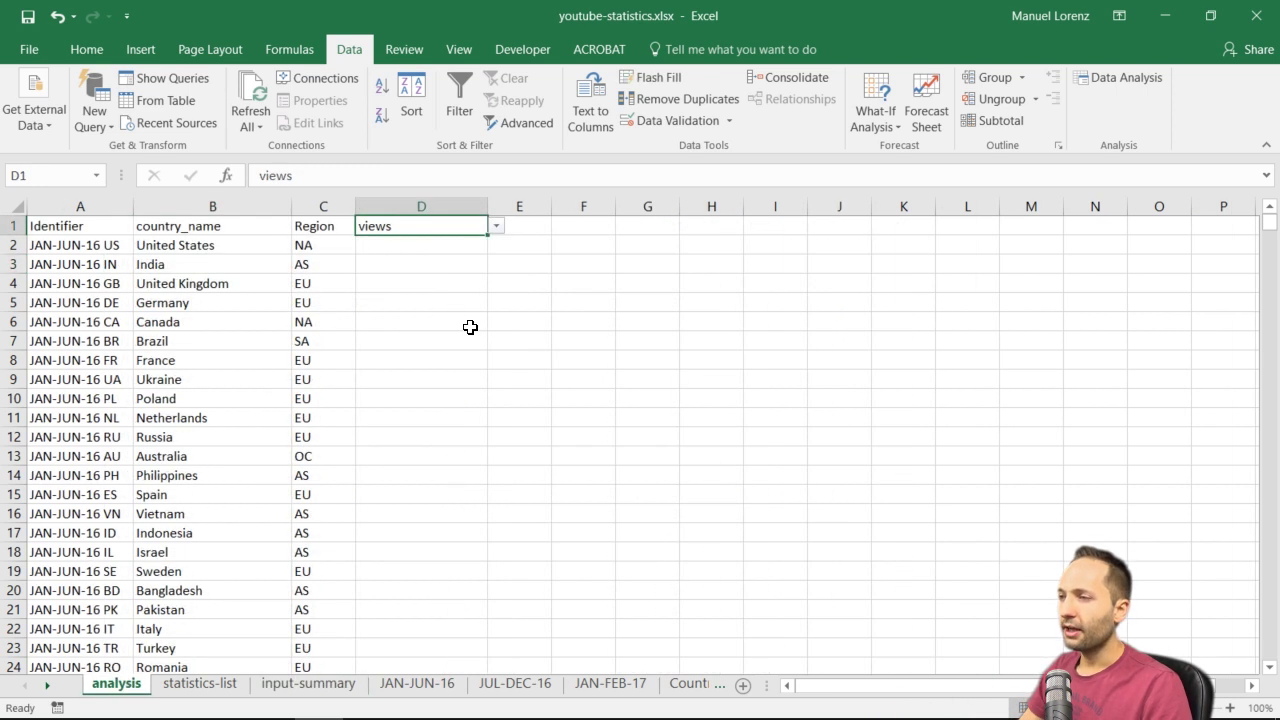
click(389, 242)
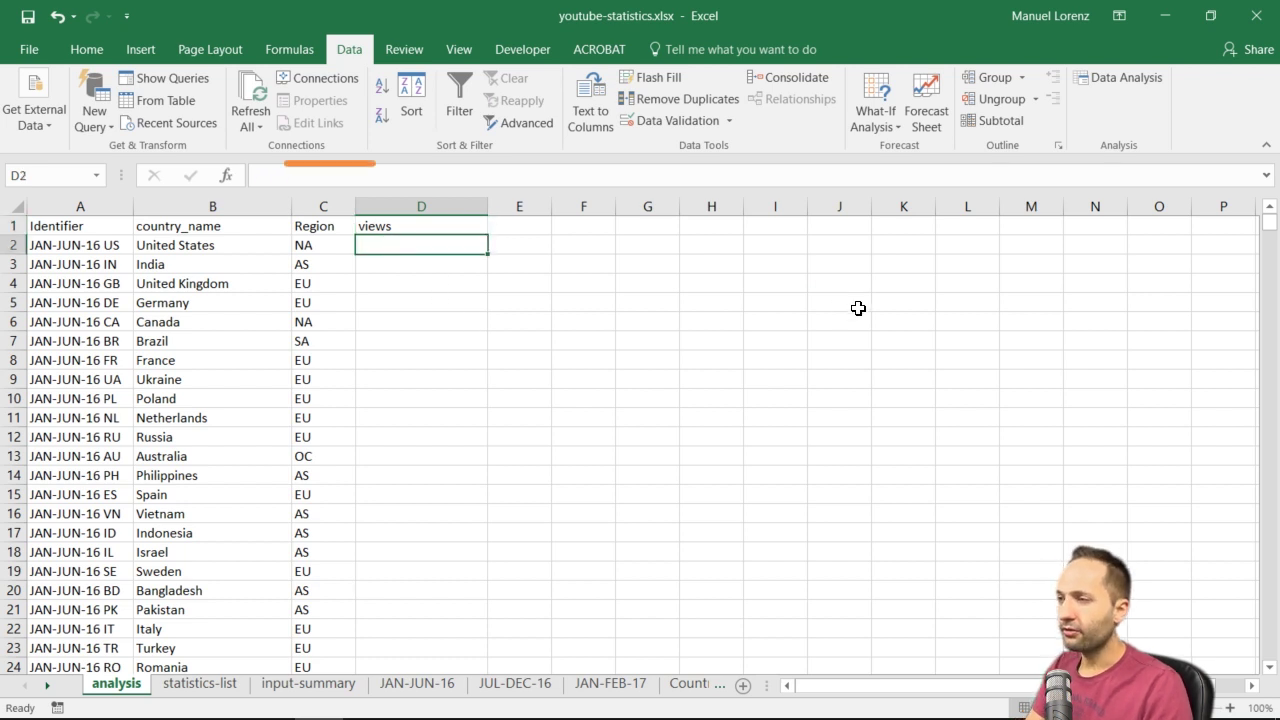
text(=mat)
key(Tab)
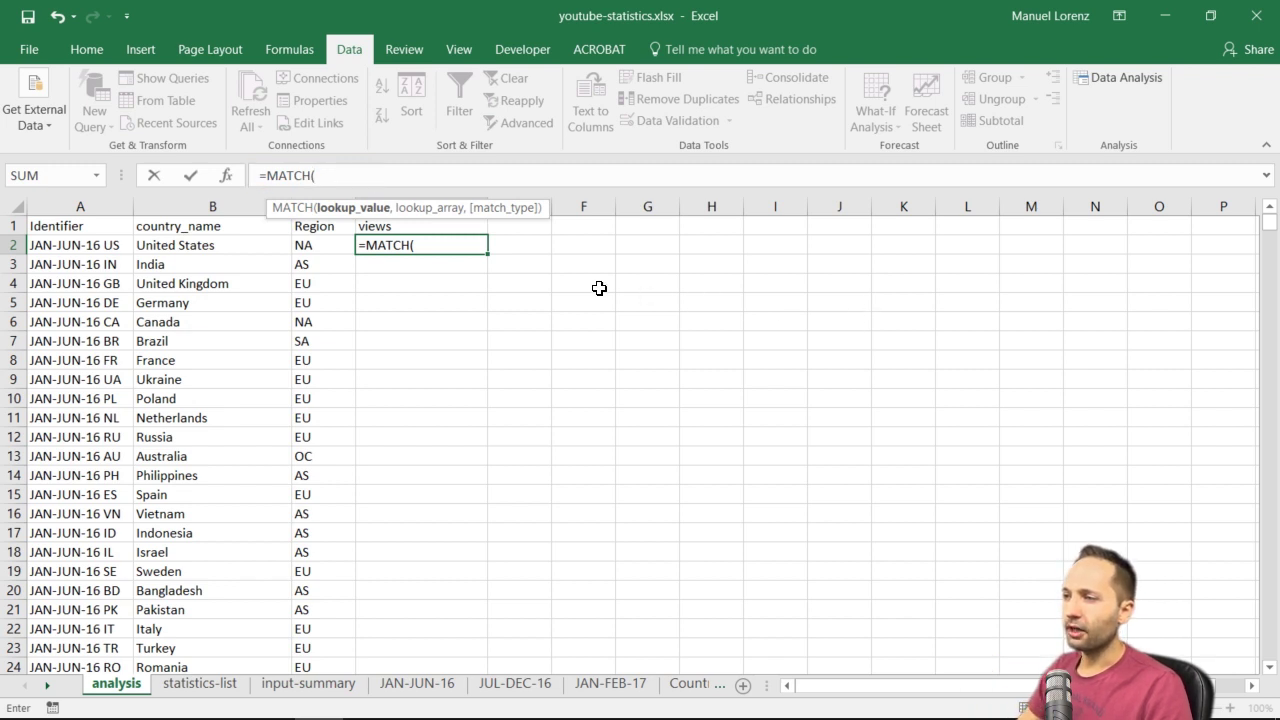
click(90, 247)
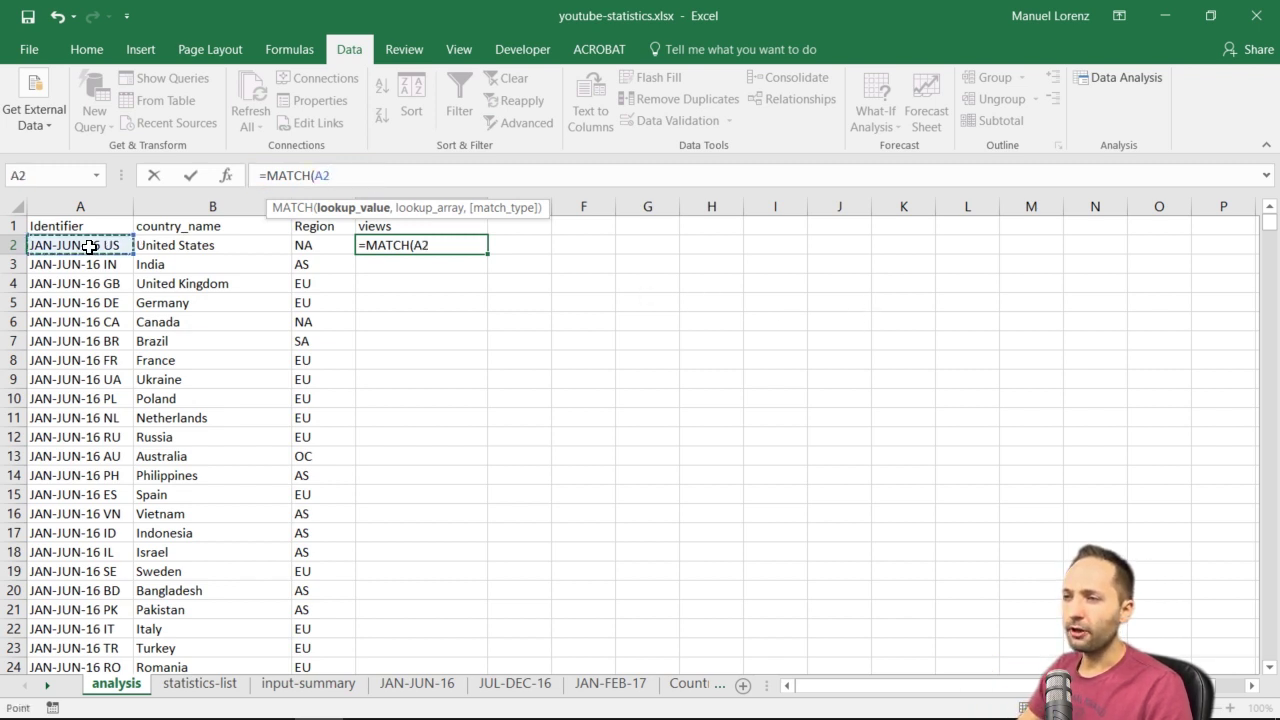
text(,)
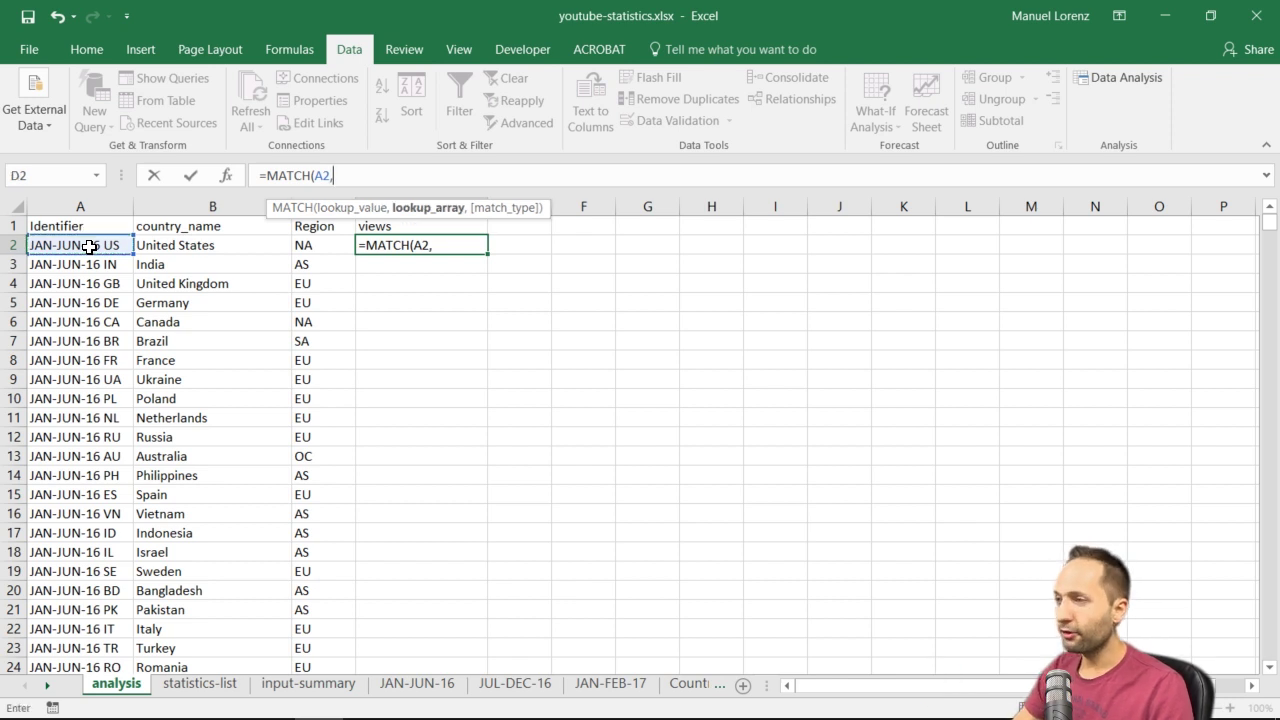
click(305, 683)
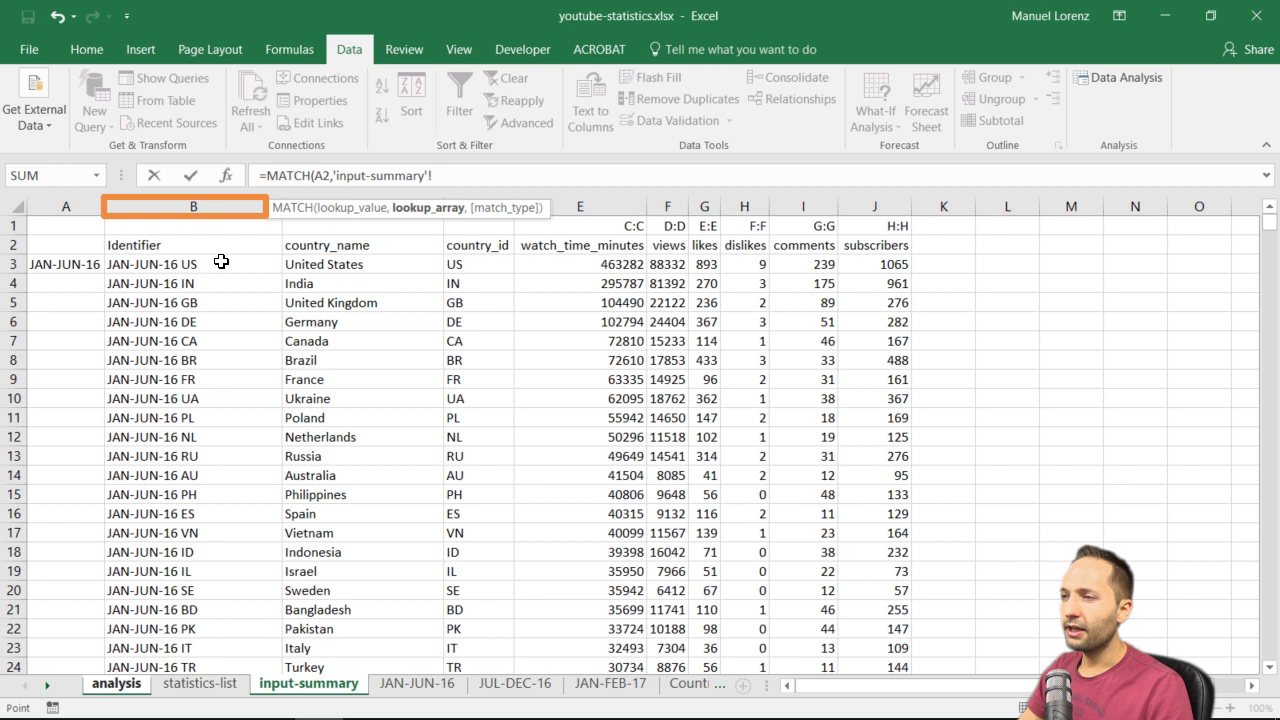
click(205, 204)
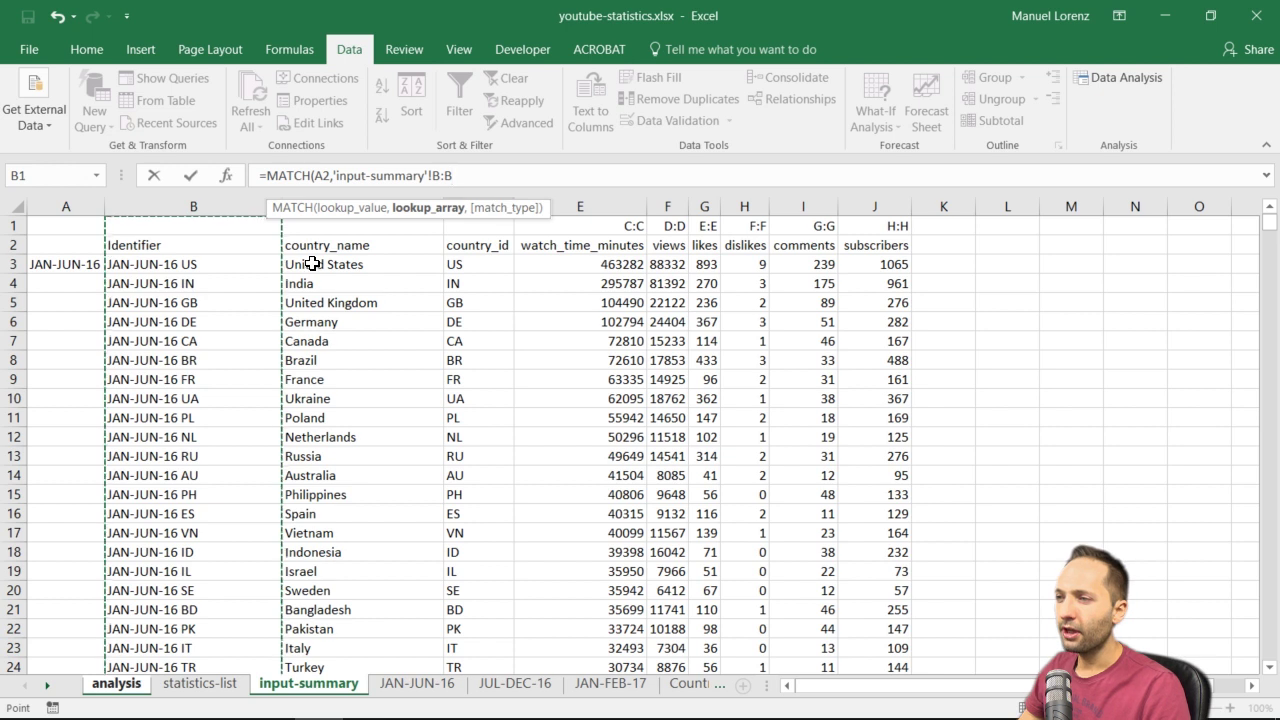
click(201, 265)
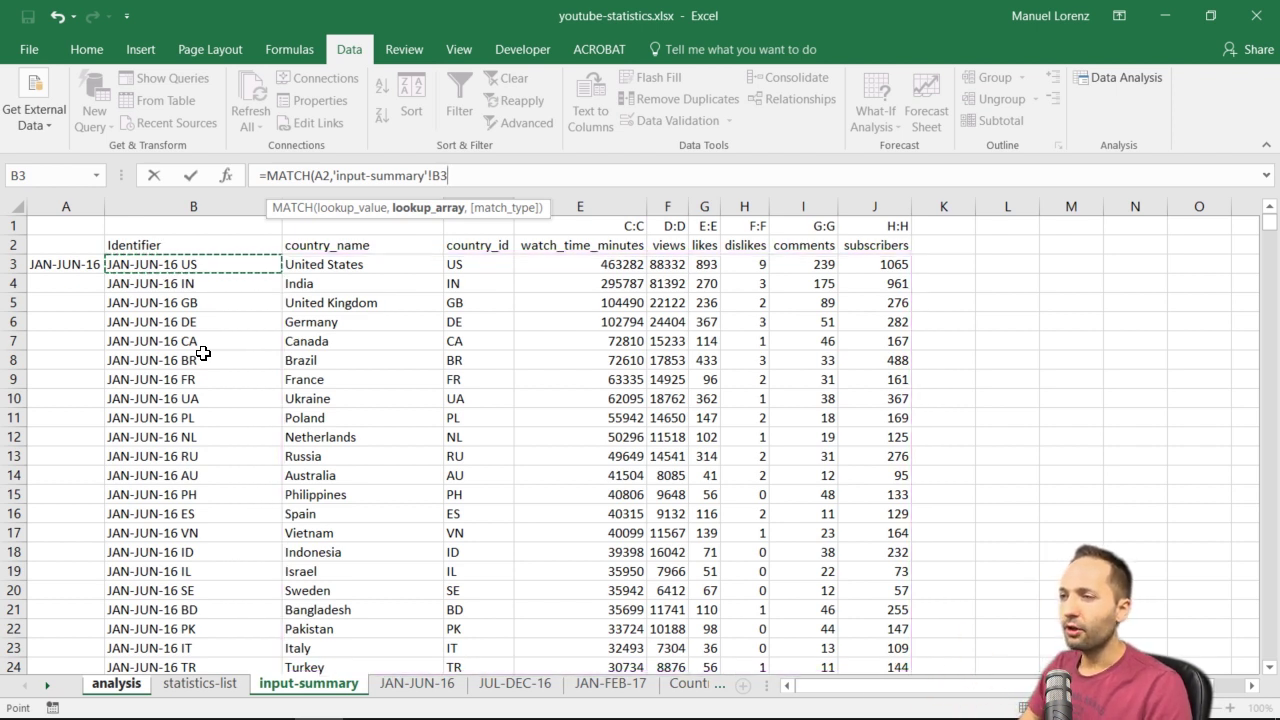
key(ctrl+shift+Down)
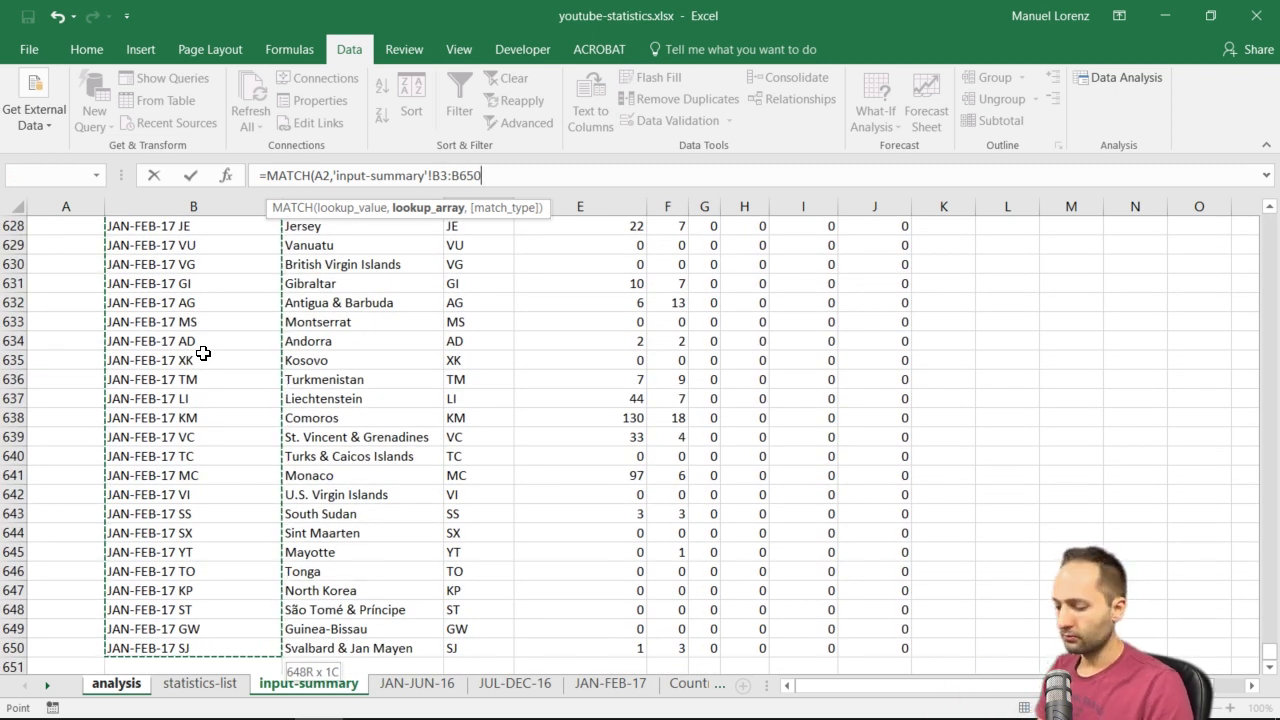
text(,0),)
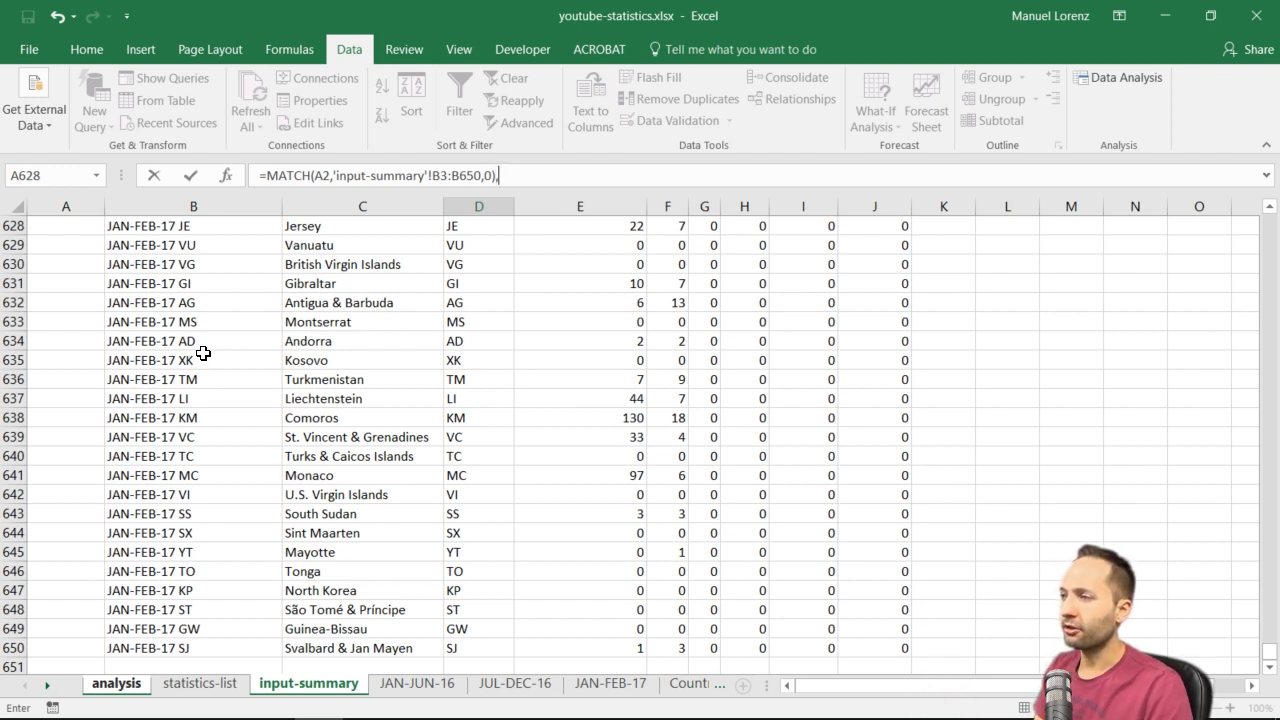
Add a second MATCH to the D2 formula: MATCH(analysis!D1,'input-summary'!C2:J2,0), looking up the chosen statistic in the header row
text(ma)
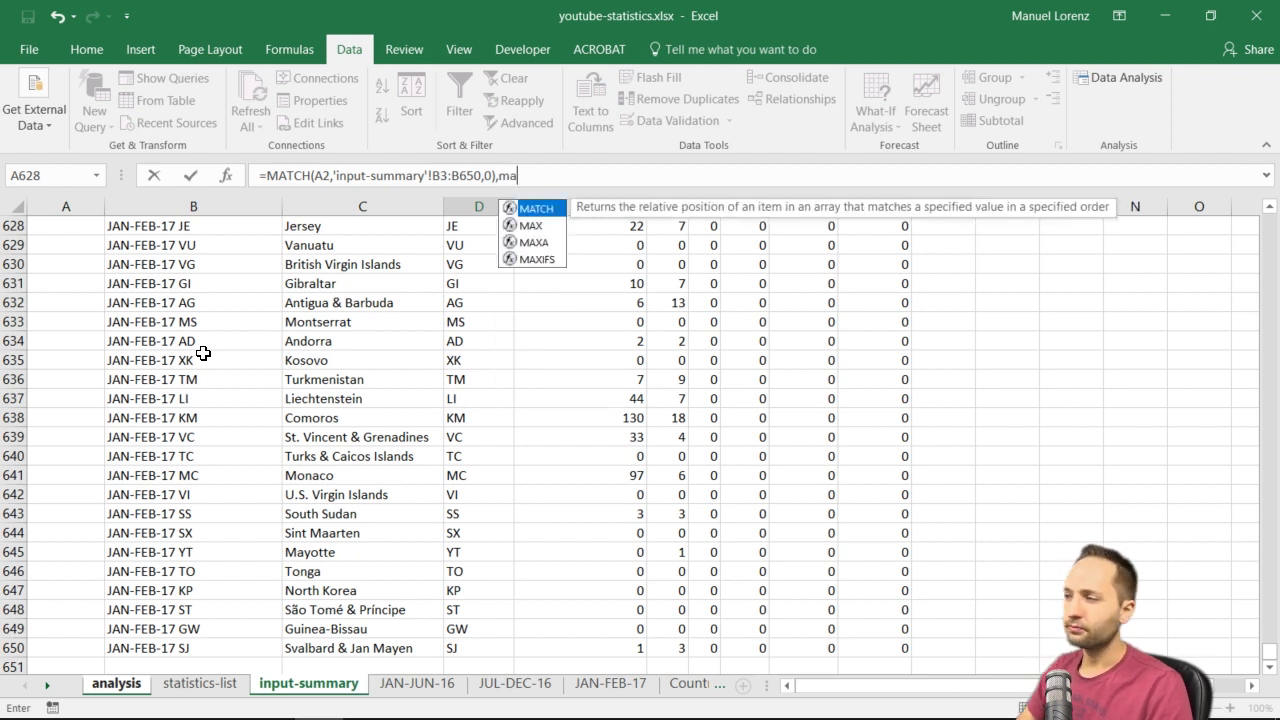
key(Tab)
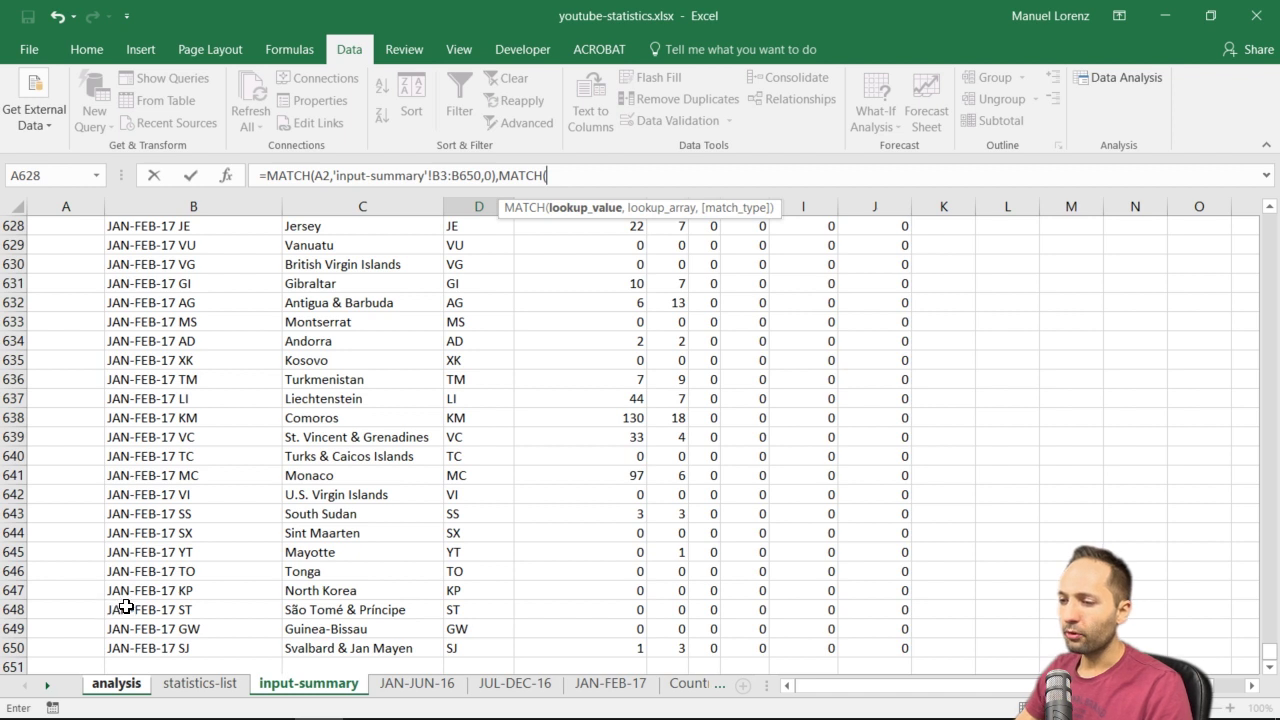
click(117, 685)
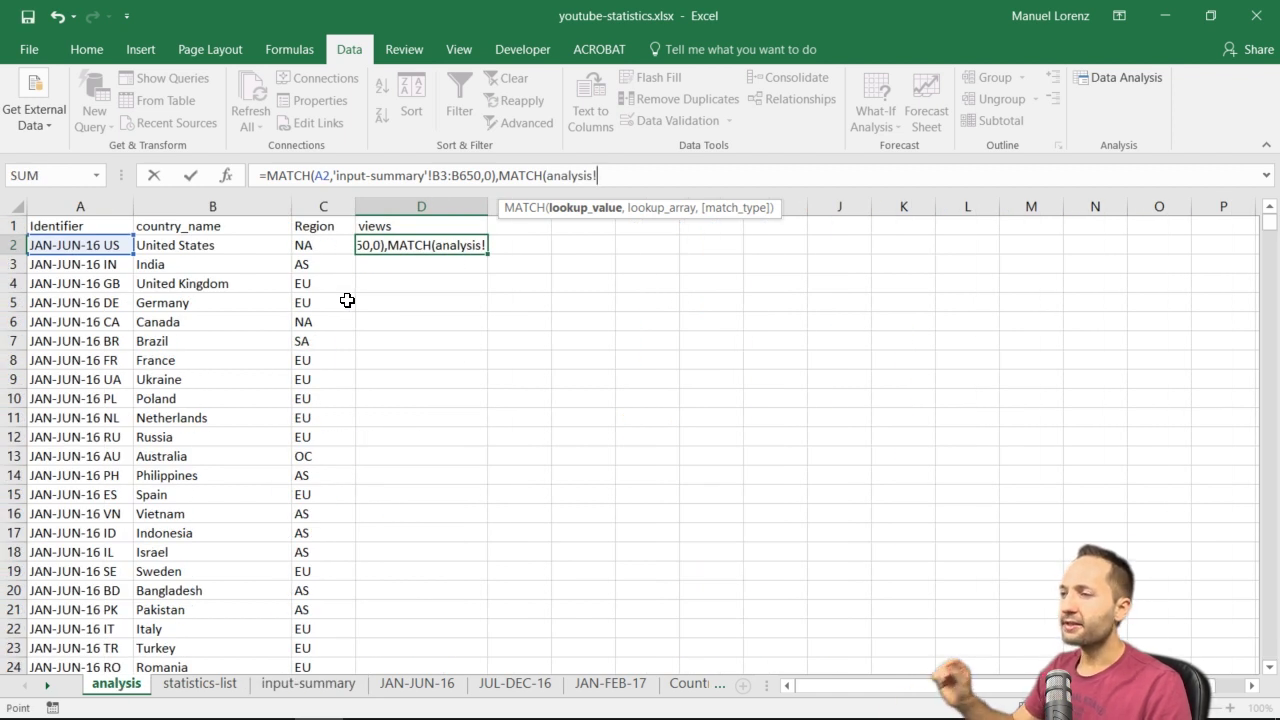
click(384, 224)
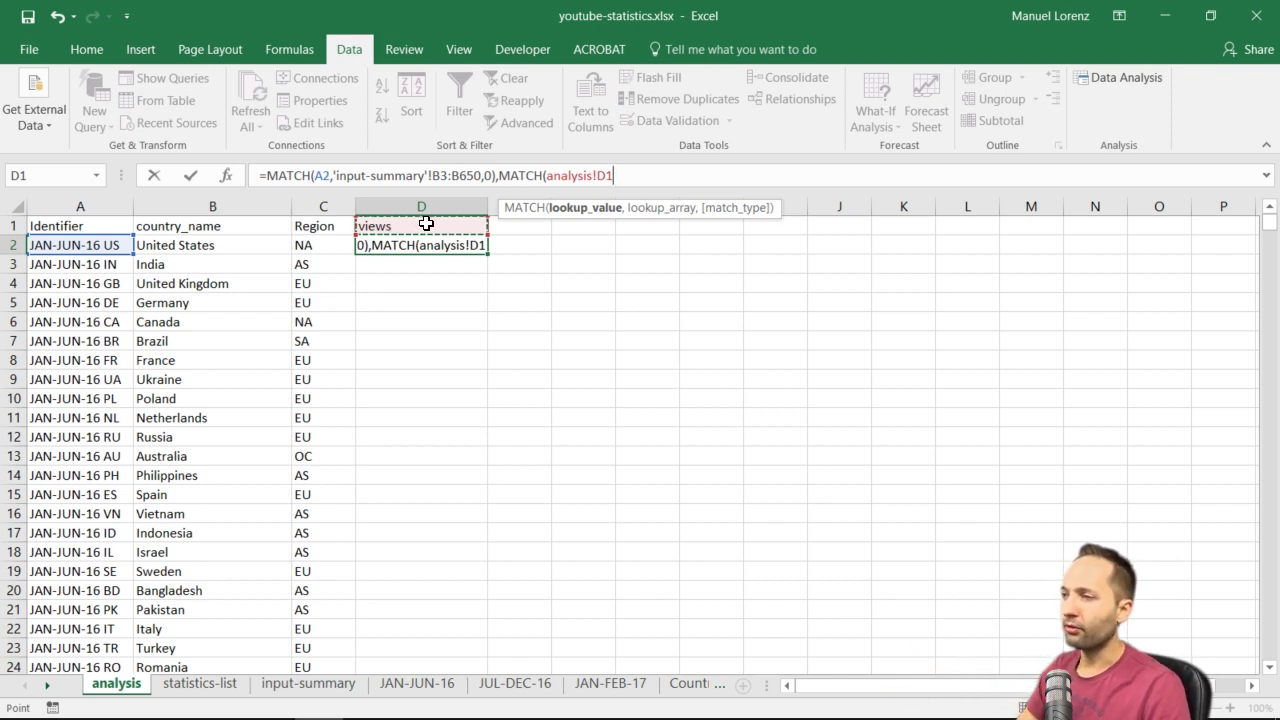
text(,)
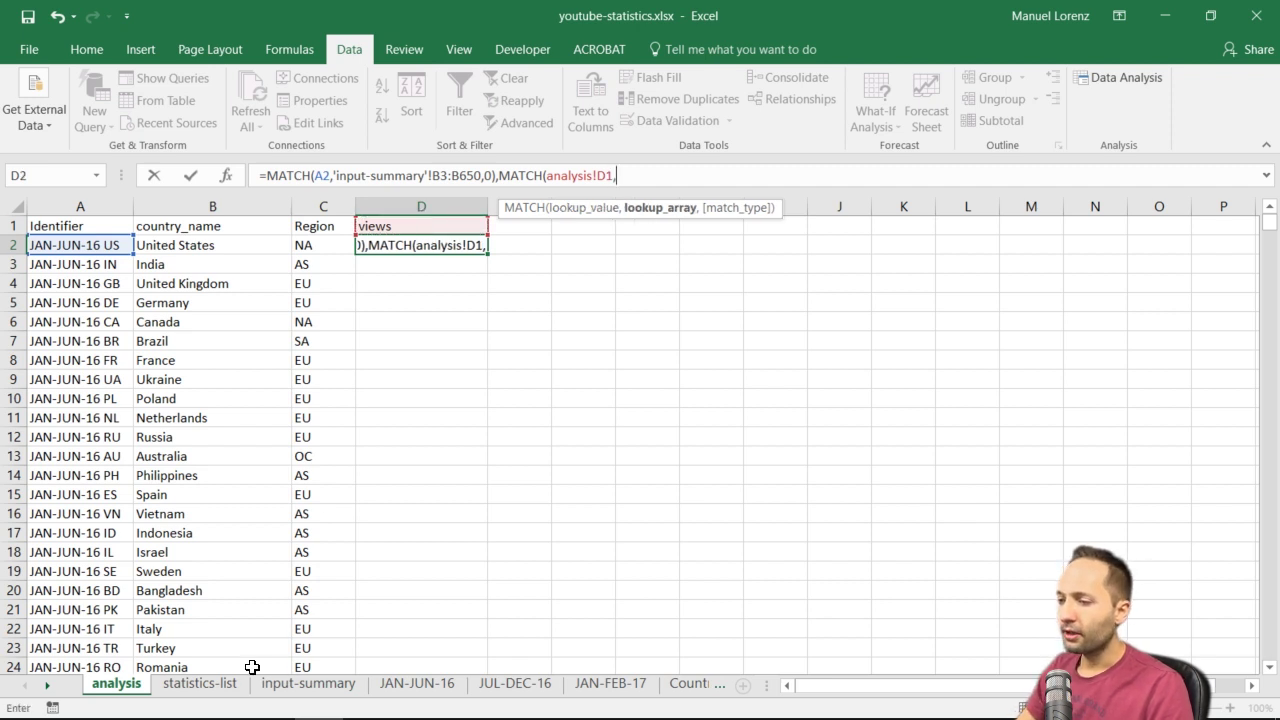
click(280, 685)
drag(1268, 650, 1254, 195)
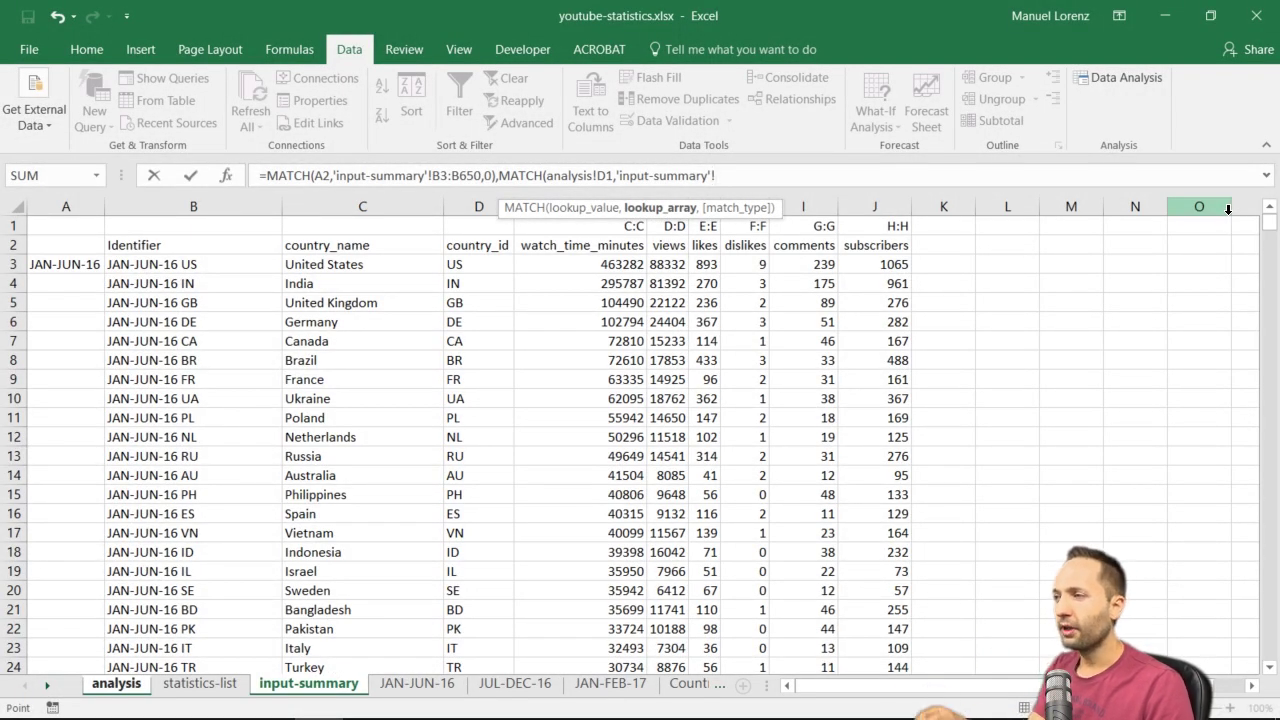
click(580, 244)
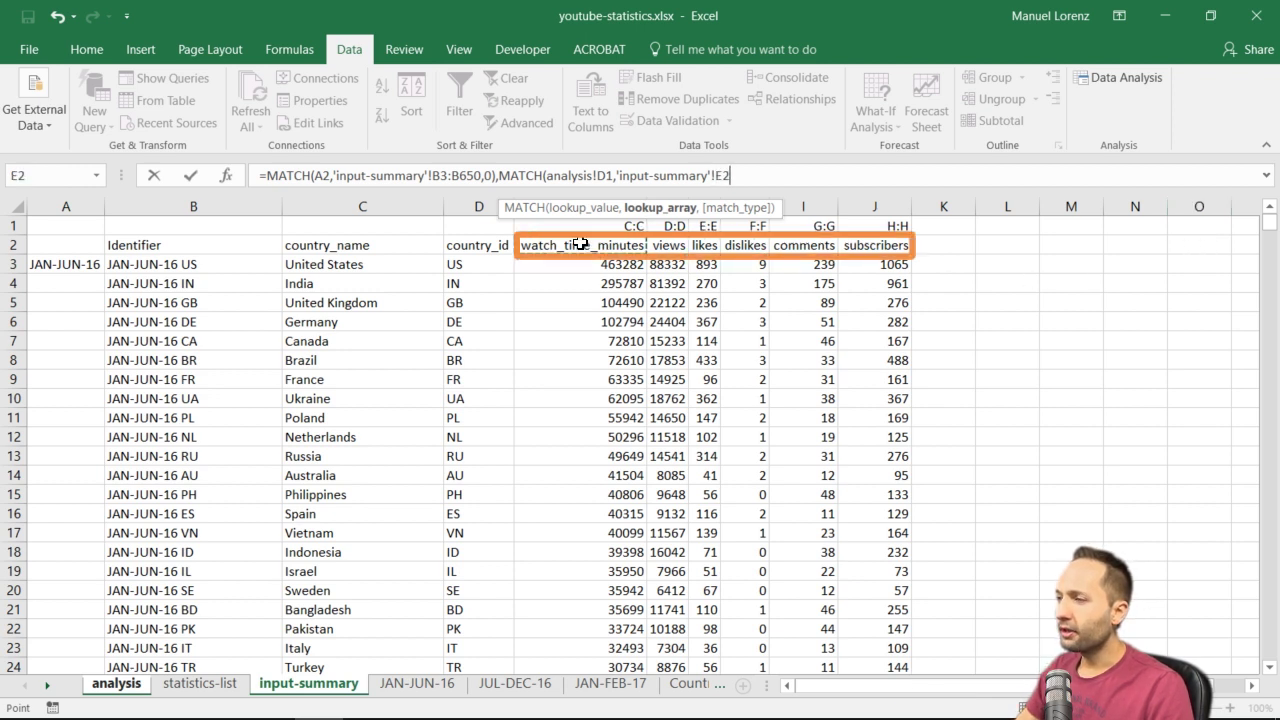
shift+click(857, 246)
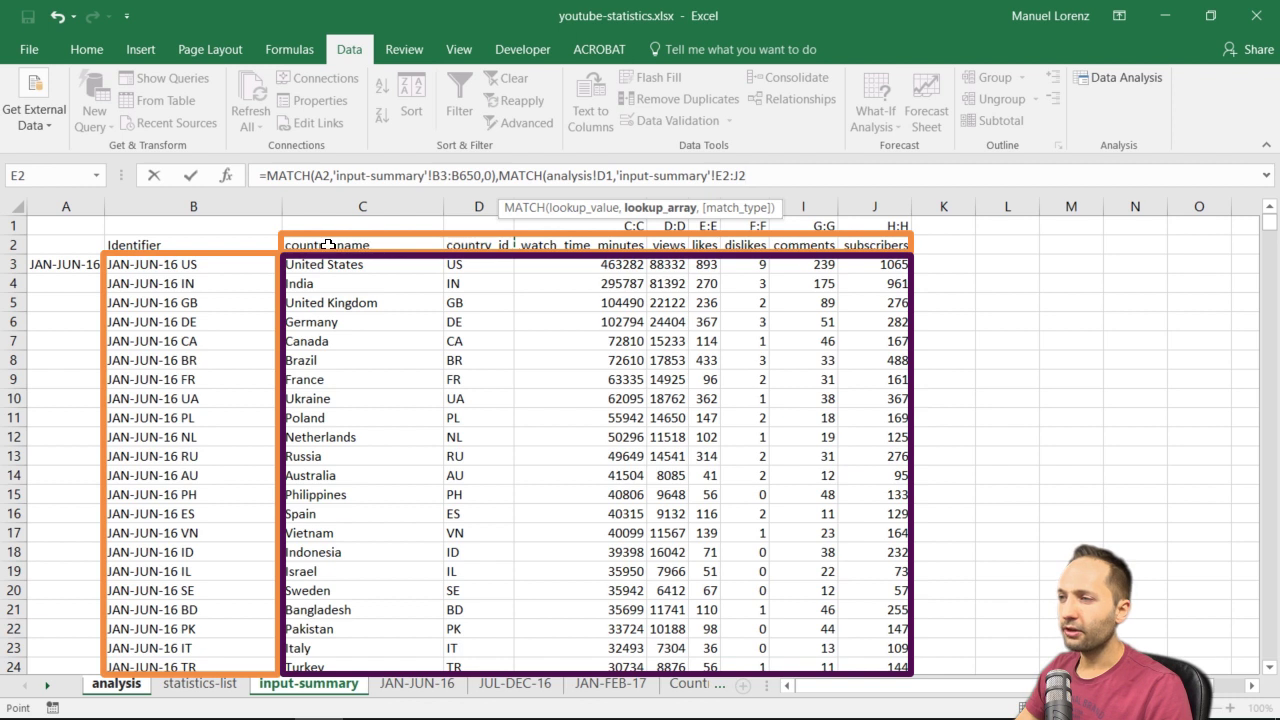
drag(327, 245, 878, 250)
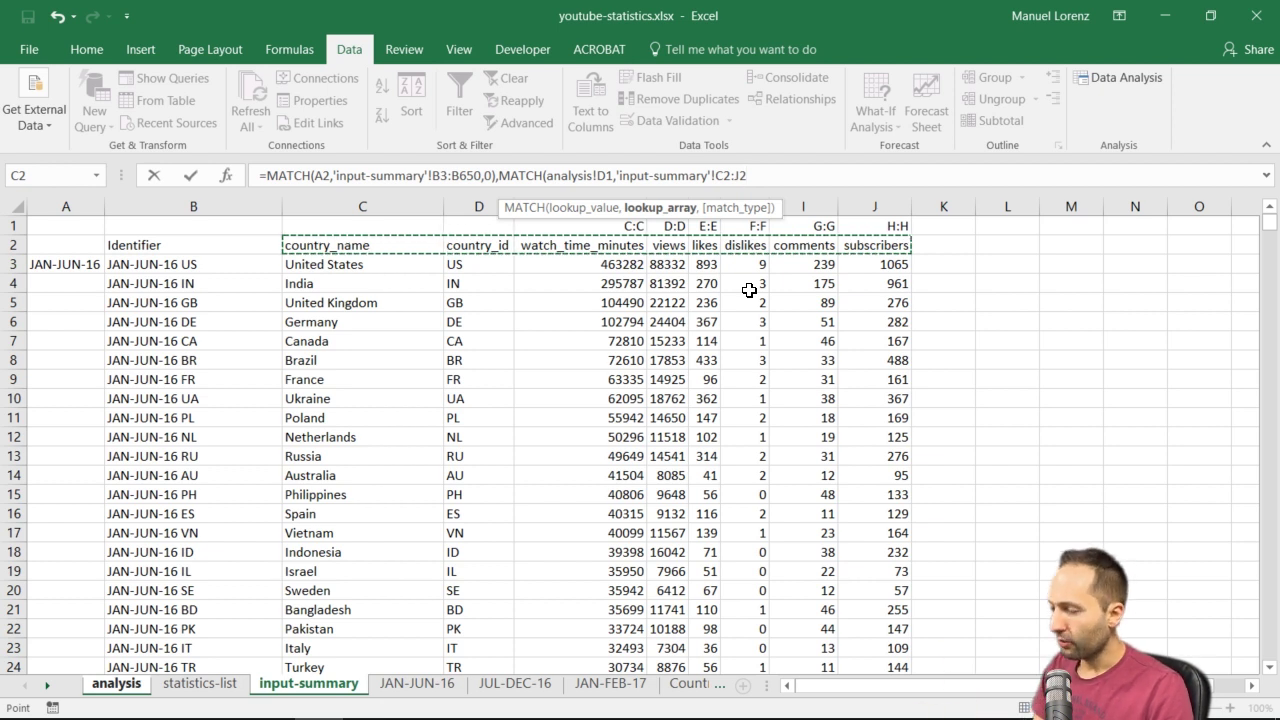
text(,0)
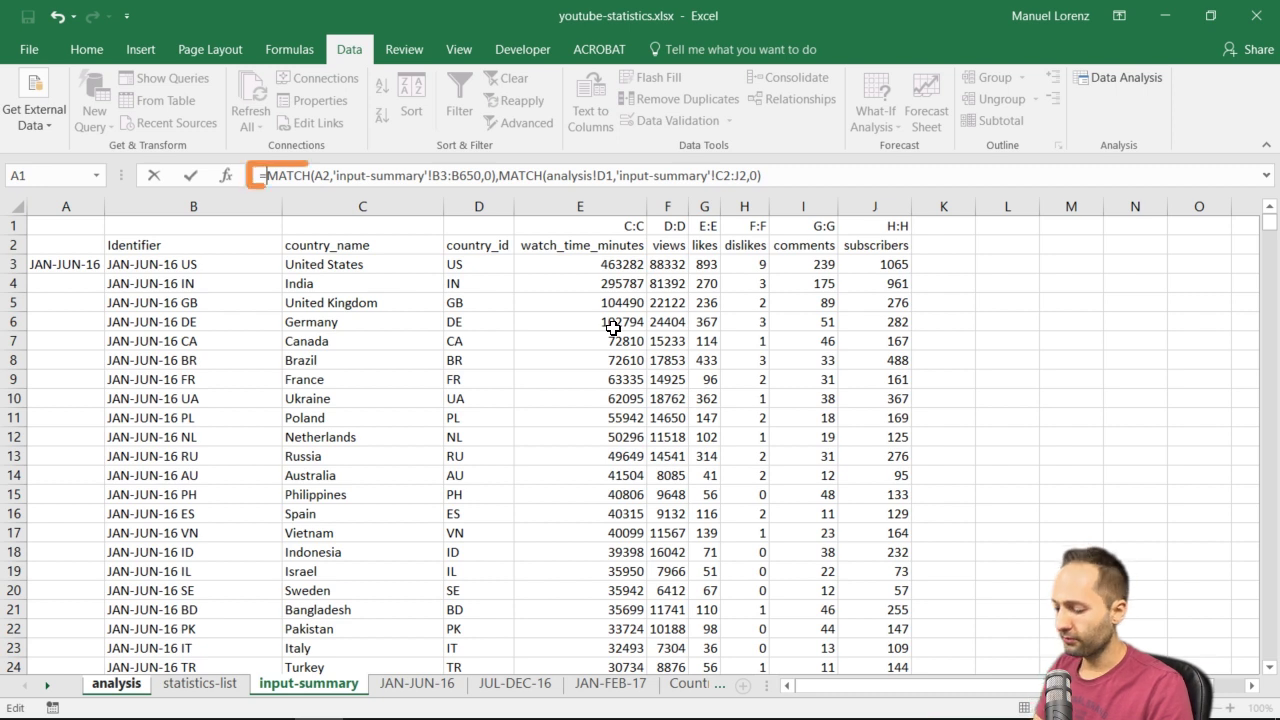
Wrap both MATCH functions in an INDEX over 'input-summary'!C3:J650, enter the formula in D2 and accept the closing-parenthesis correction
text(index)
key(Tab)
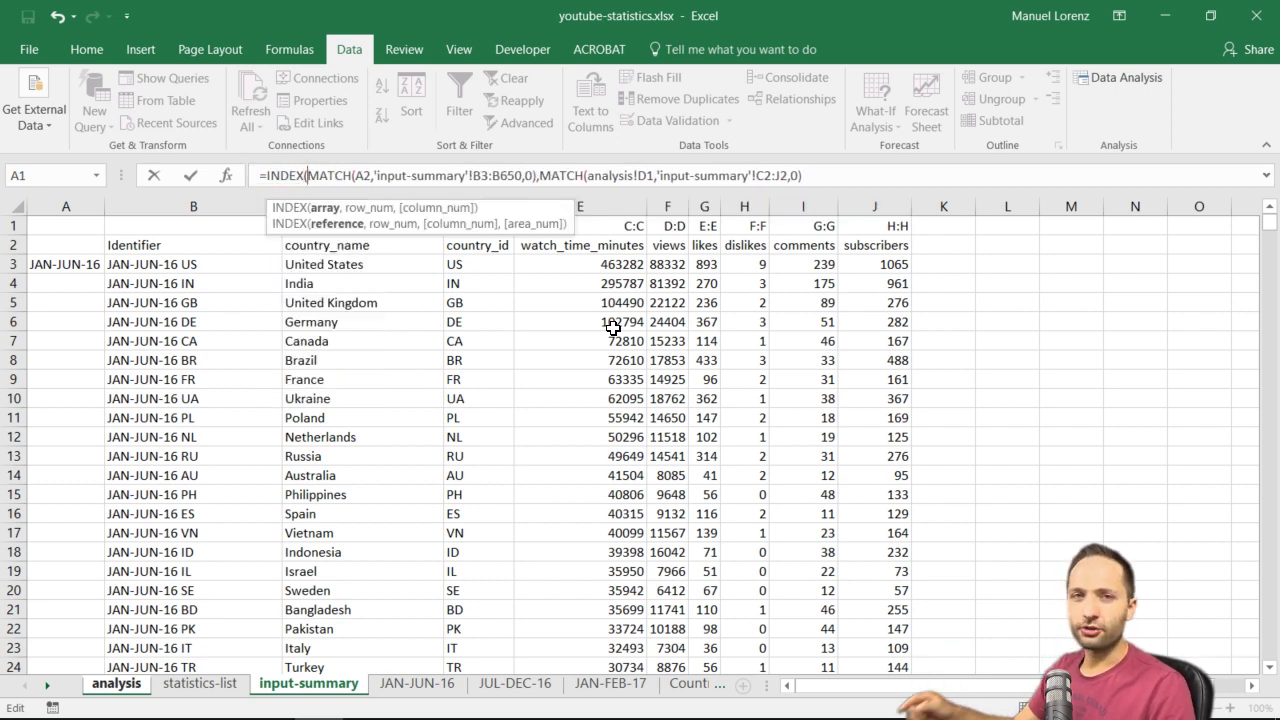
click(329, 264)
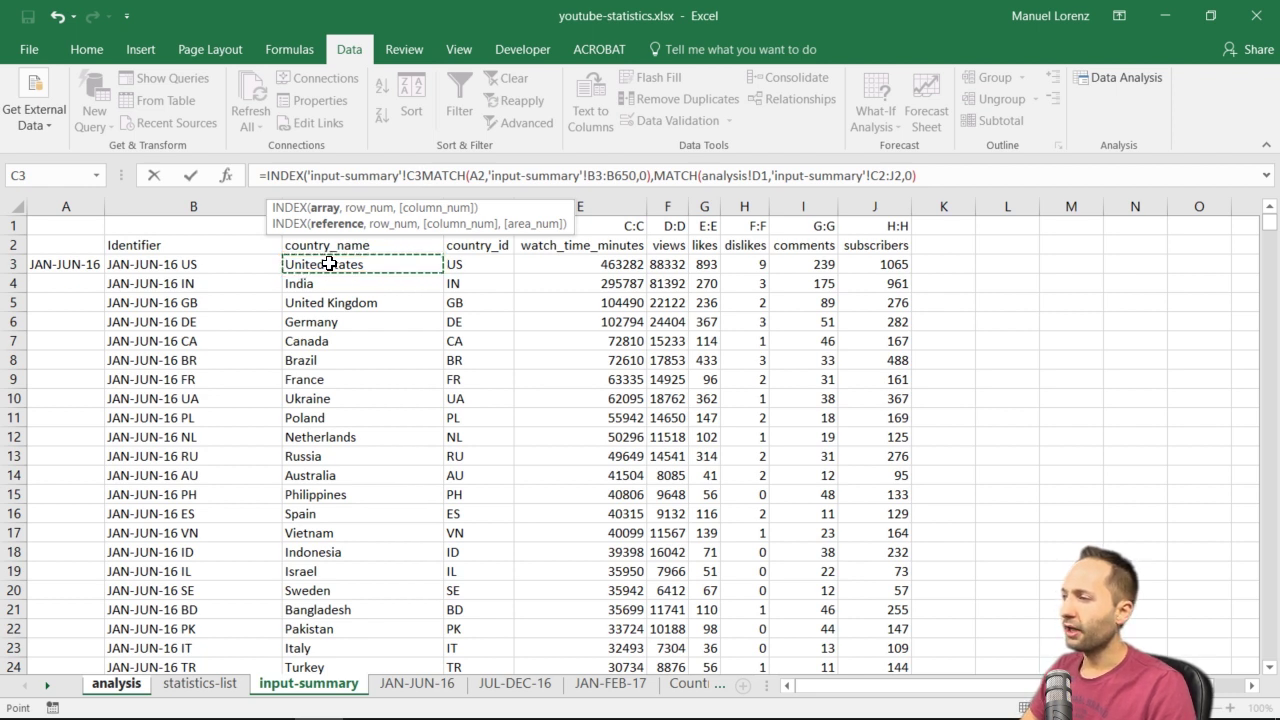
key(ctrl+shift+Right)
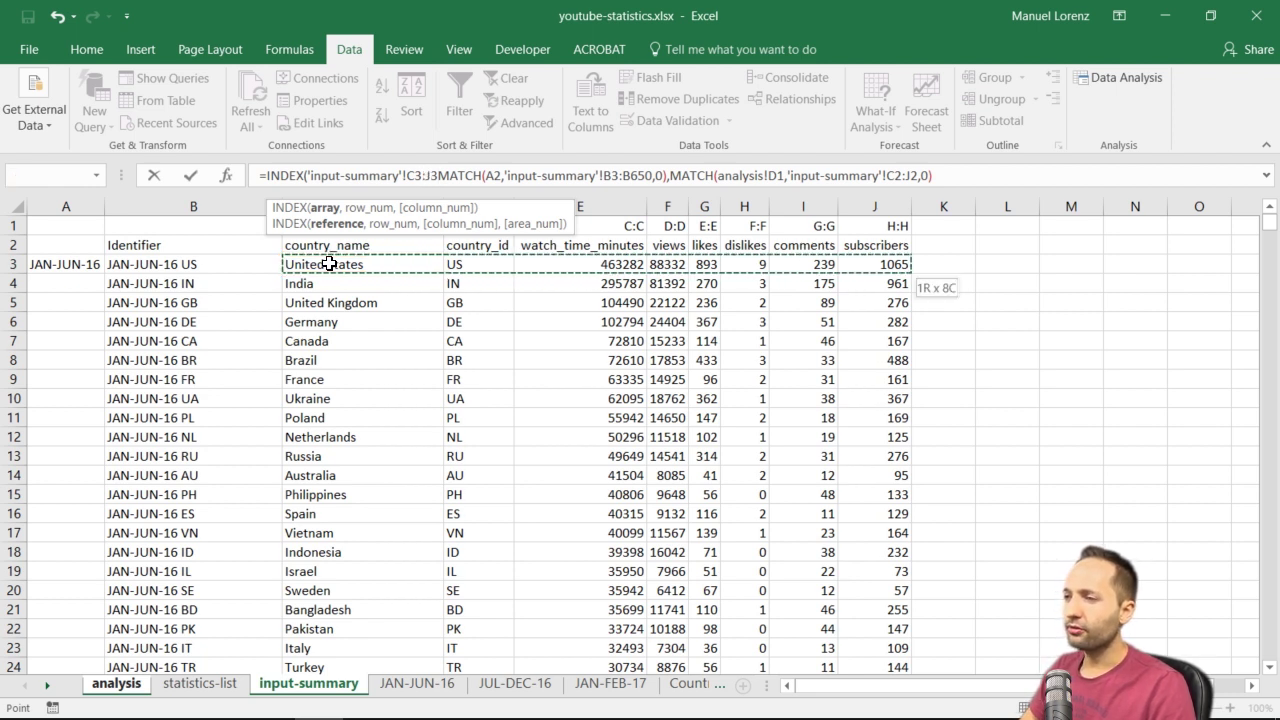
key(ctrl+shift+Down)
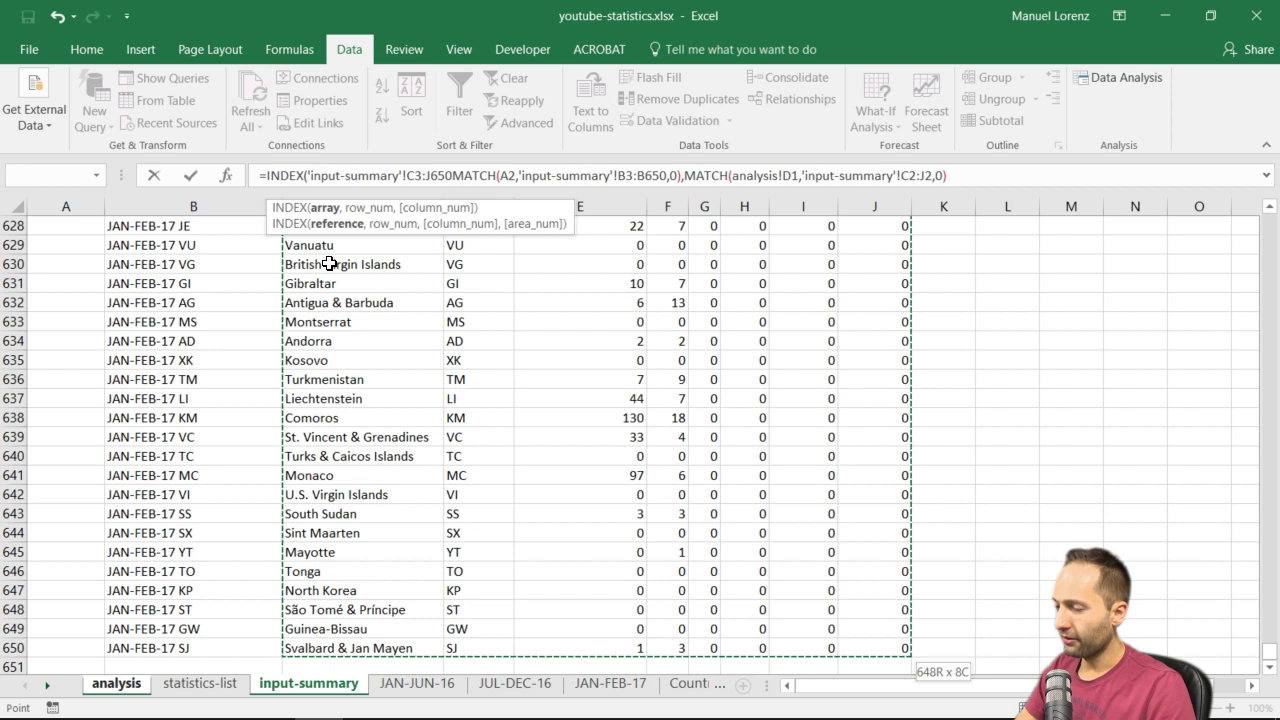
text(,)
key(Return)
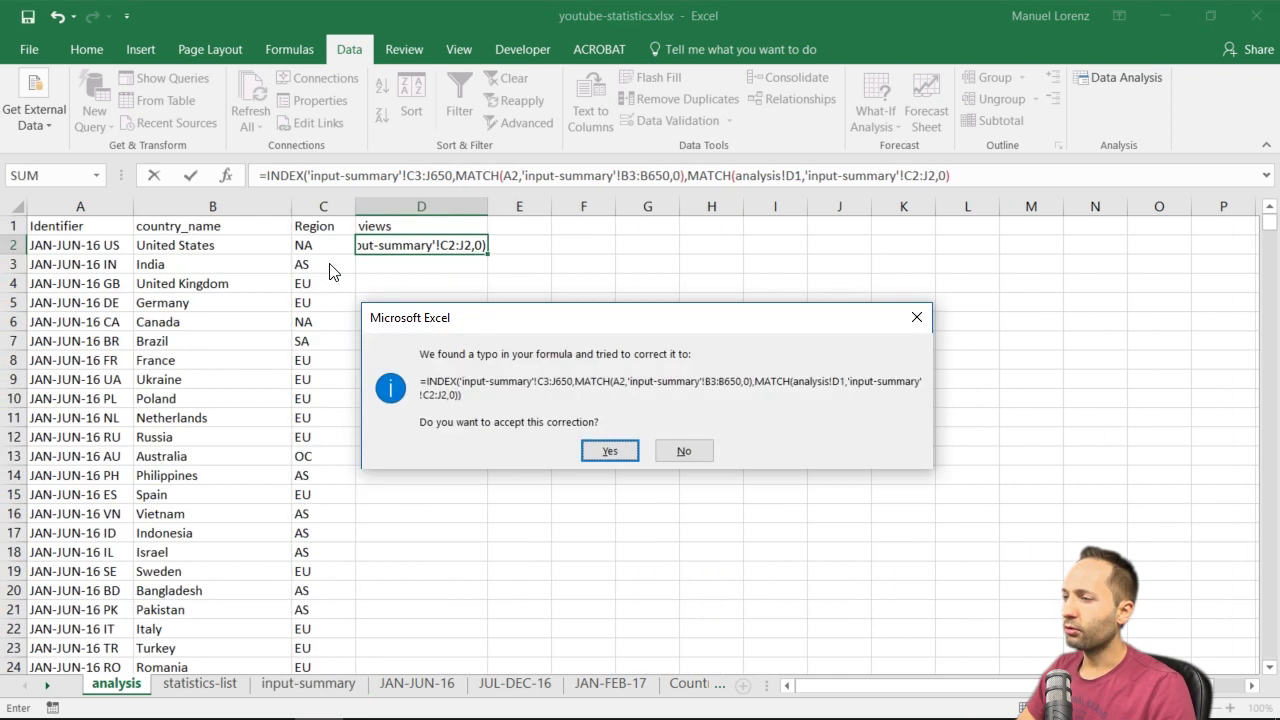
key(Return)
key(Up)
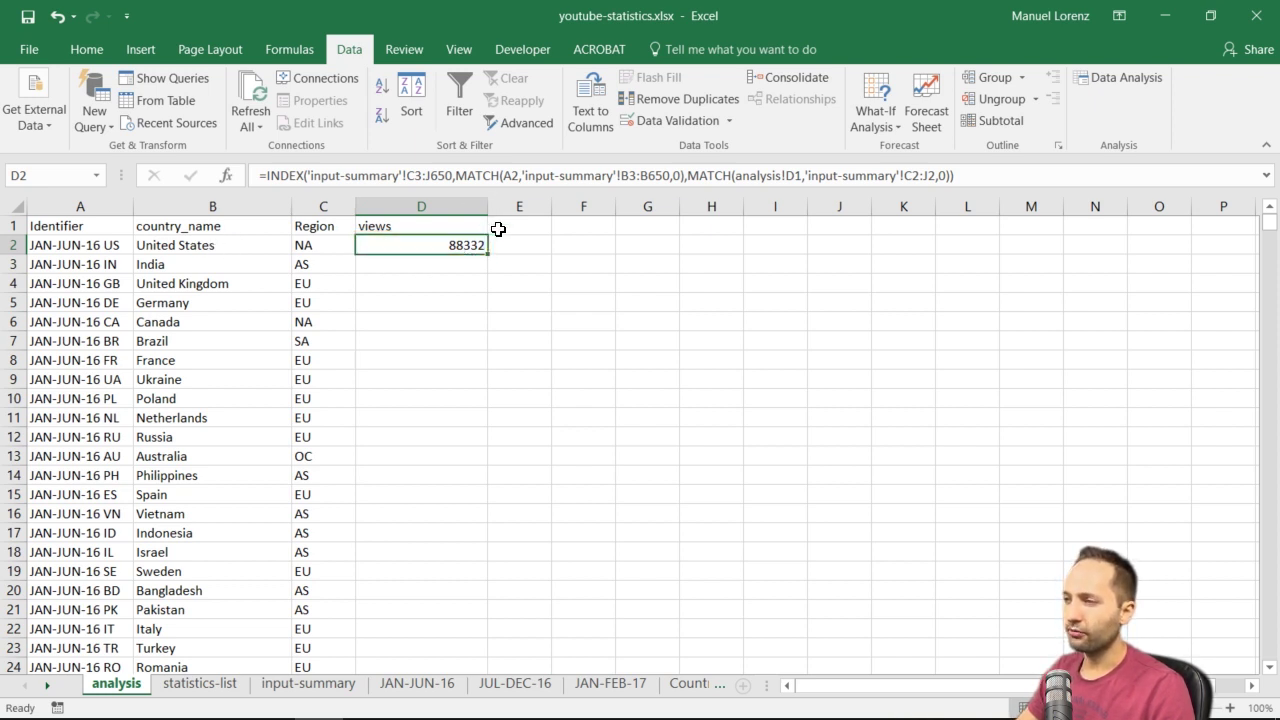
Check the D2 result against the views of JAN-JUN-16 US on the input-summary sheet
click(308, 683)
drag(1268, 656, 1266, 212)
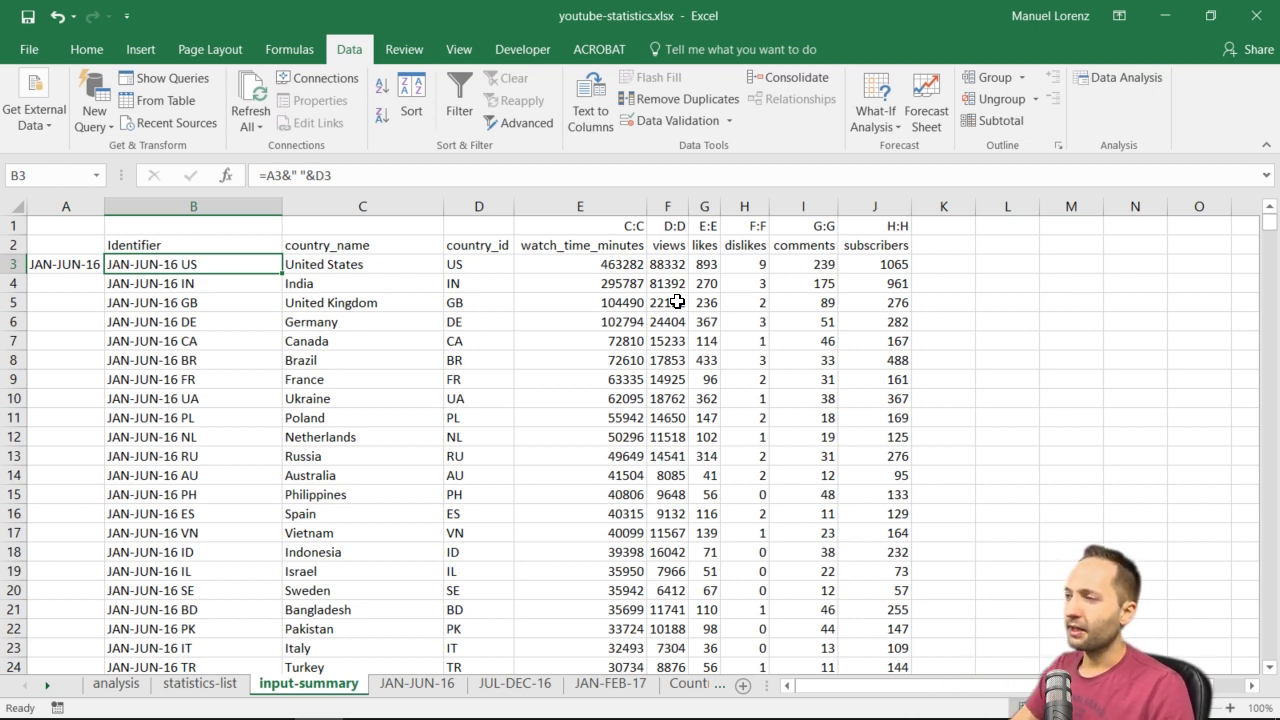
click(115, 683)
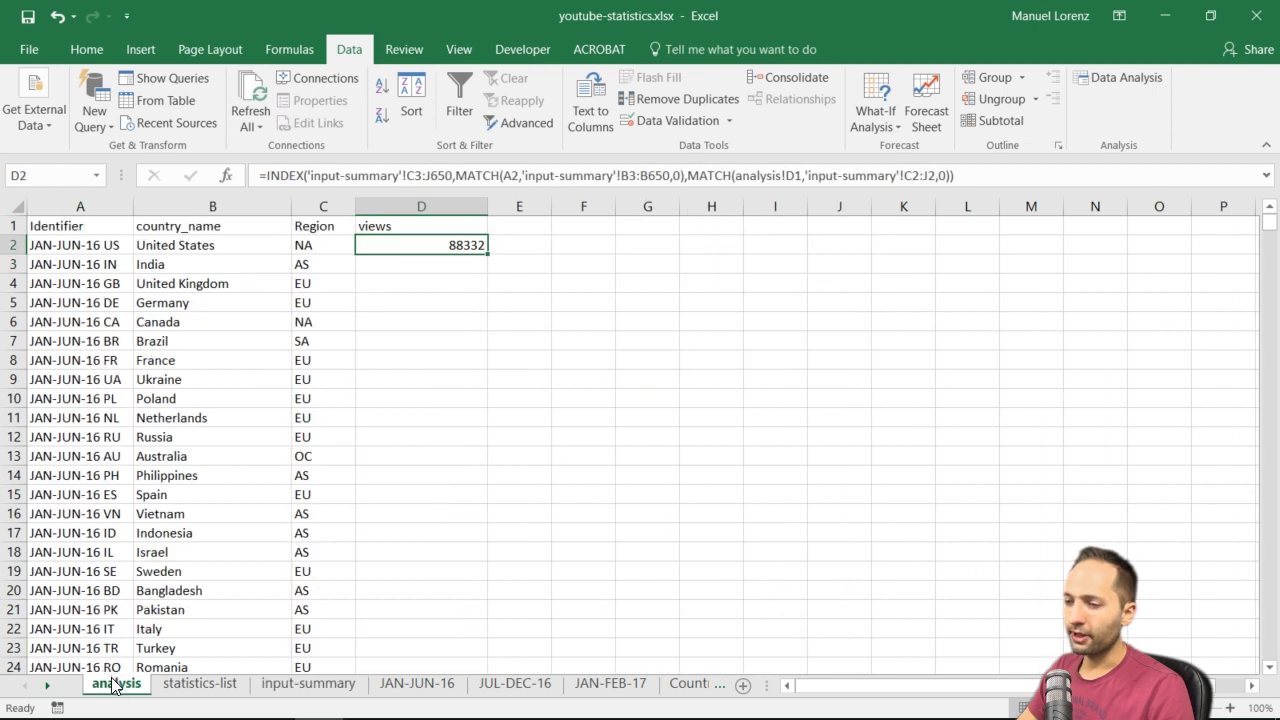
Switch D1's drop-down on the analysis sheet to likes and check the D2 result against the input-summary sheet
click(457, 226)
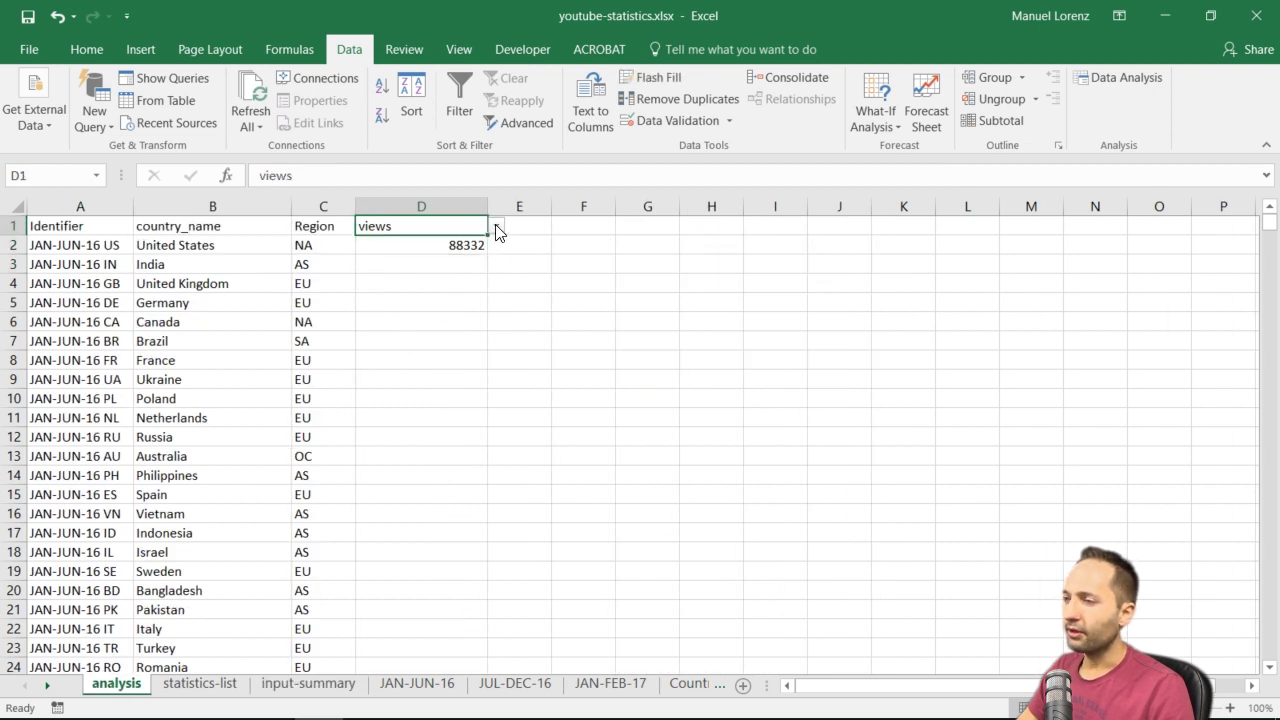
click(496, 229)
click(484, 269)
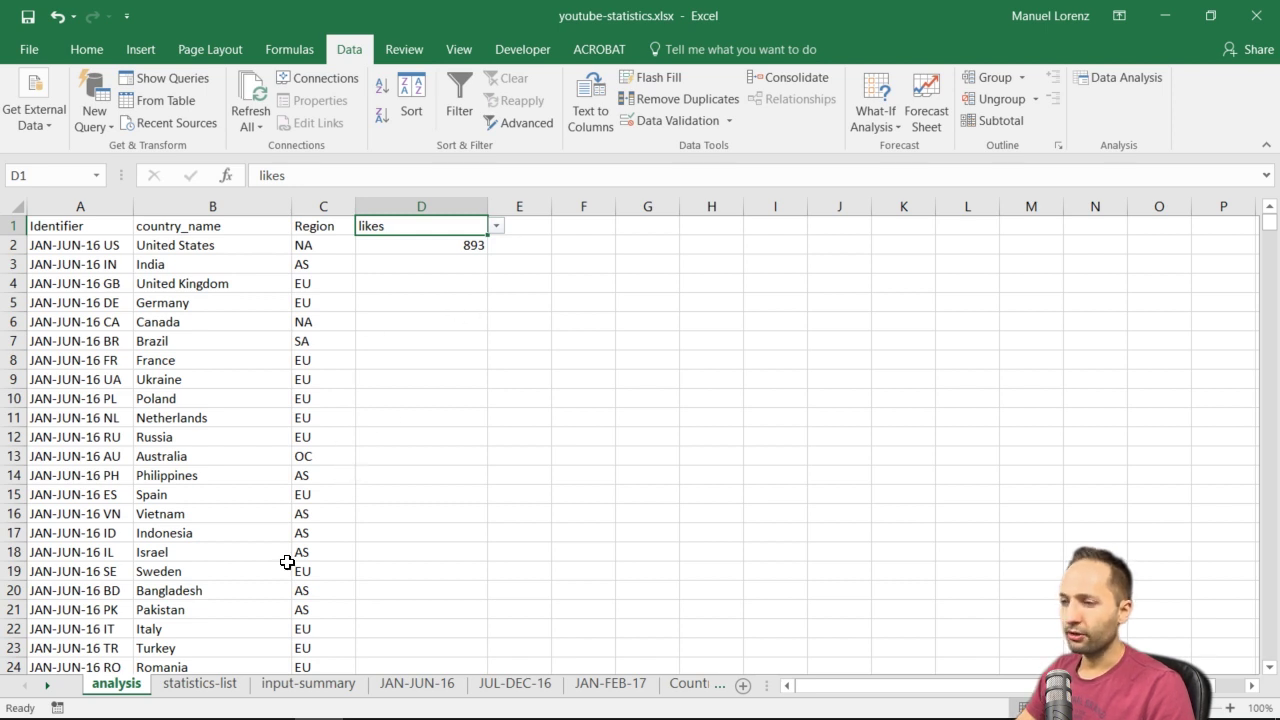
click(296, 684)
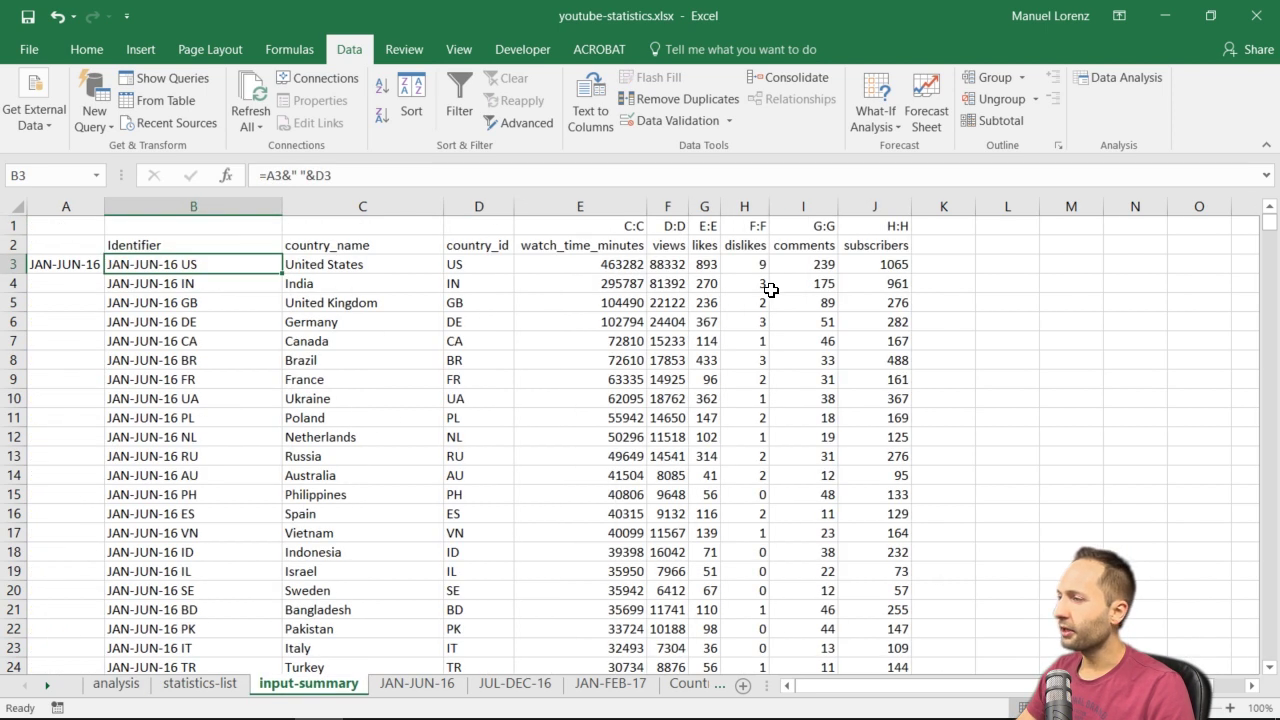
click(100, 684)
Edit the D2 formula on the analysis sheet to make the INDEX array absolute as $C$3:$J$650
click(435, 244)
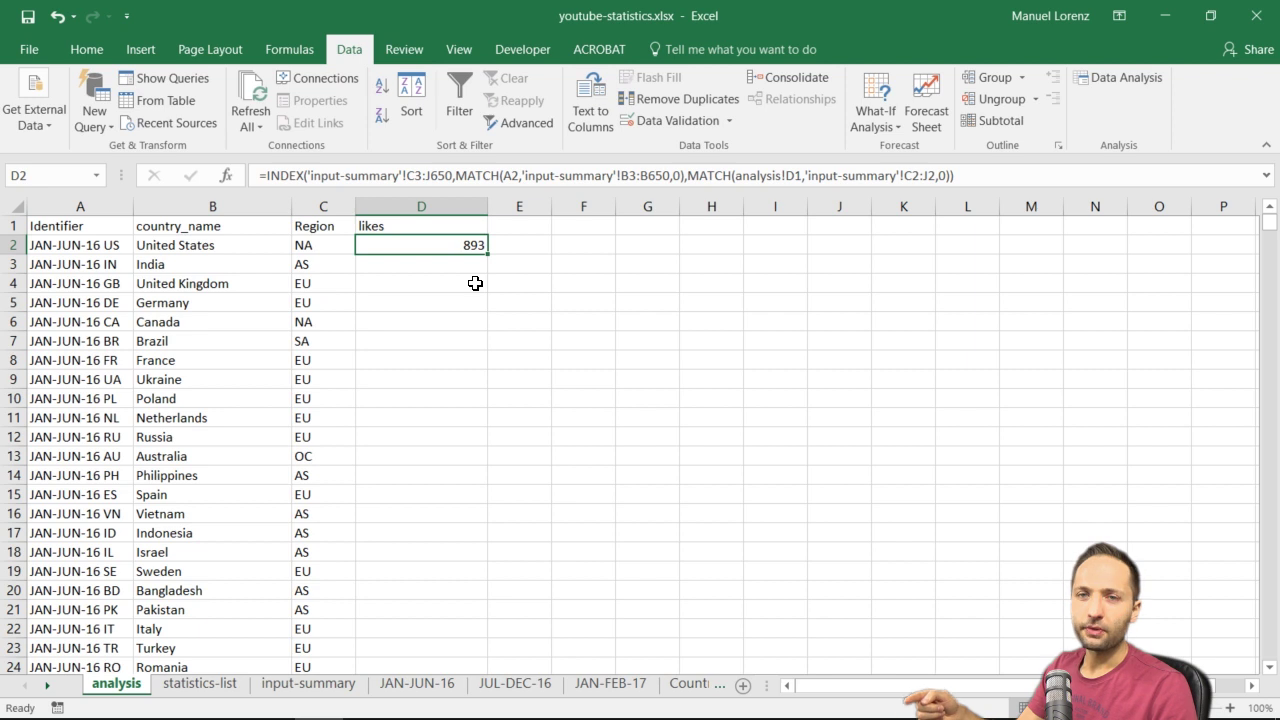
key(F2)
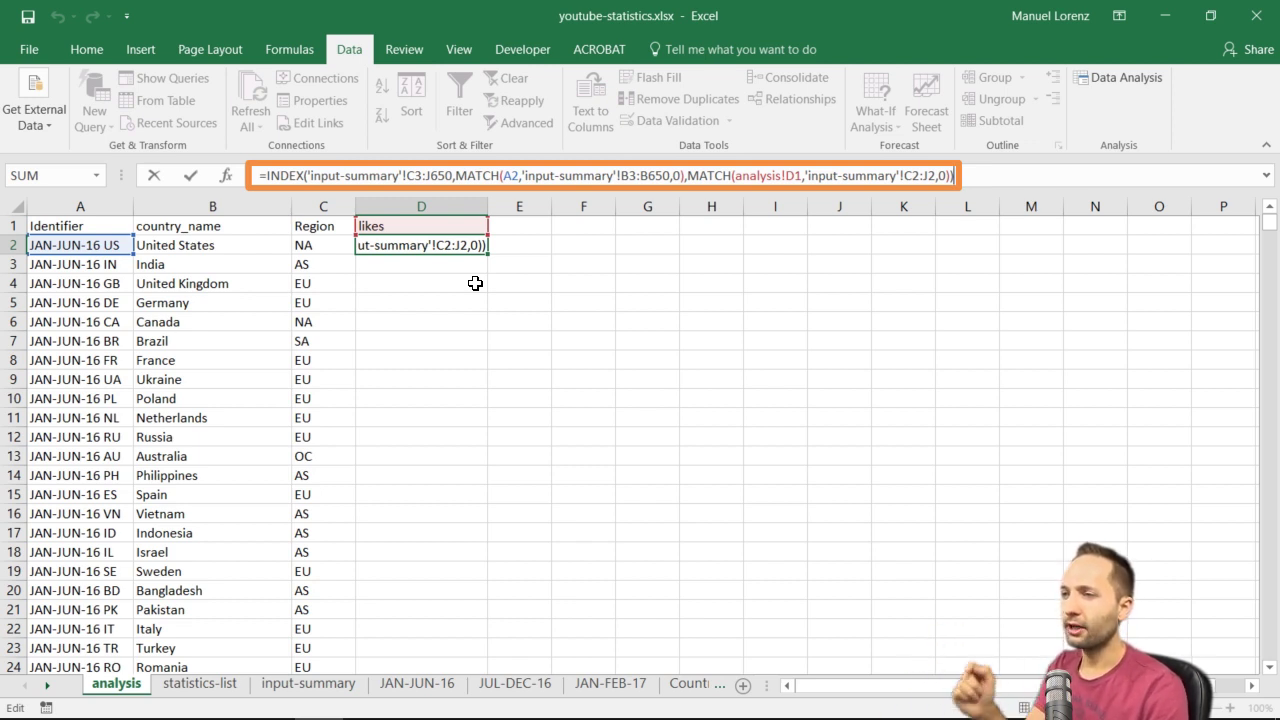
click(414, 176)
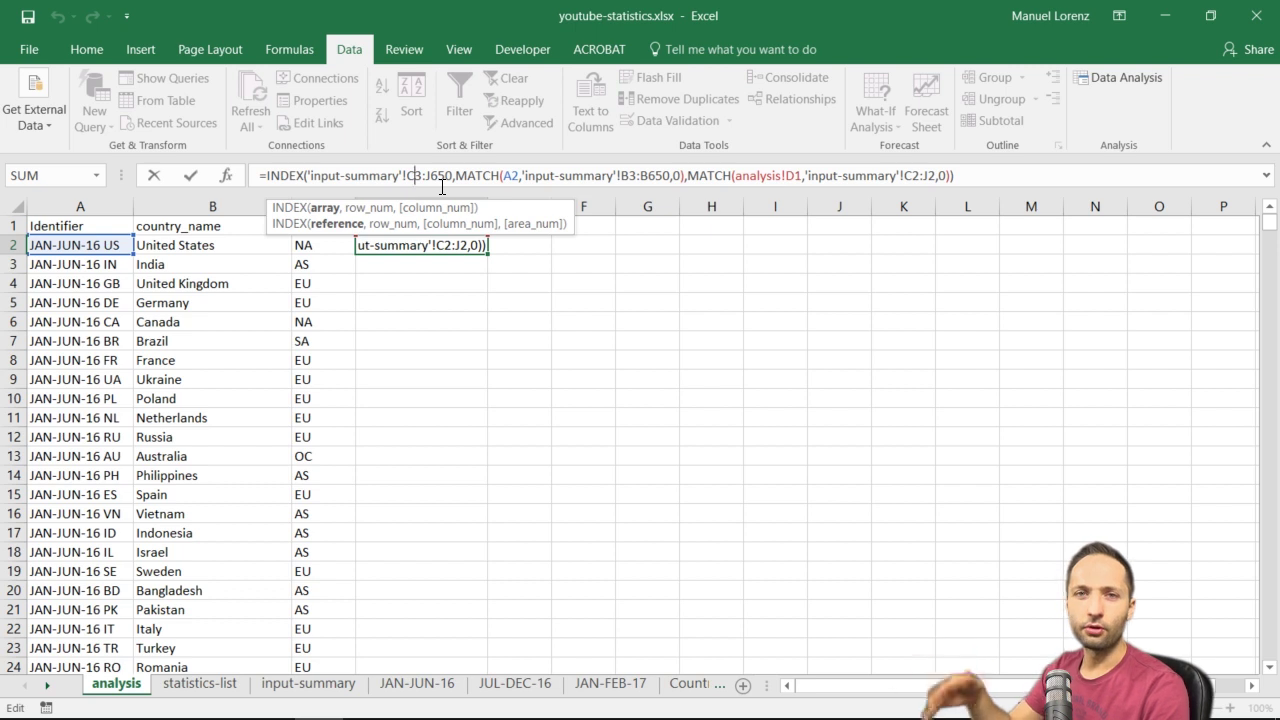
key(F4)
click(452, 176)
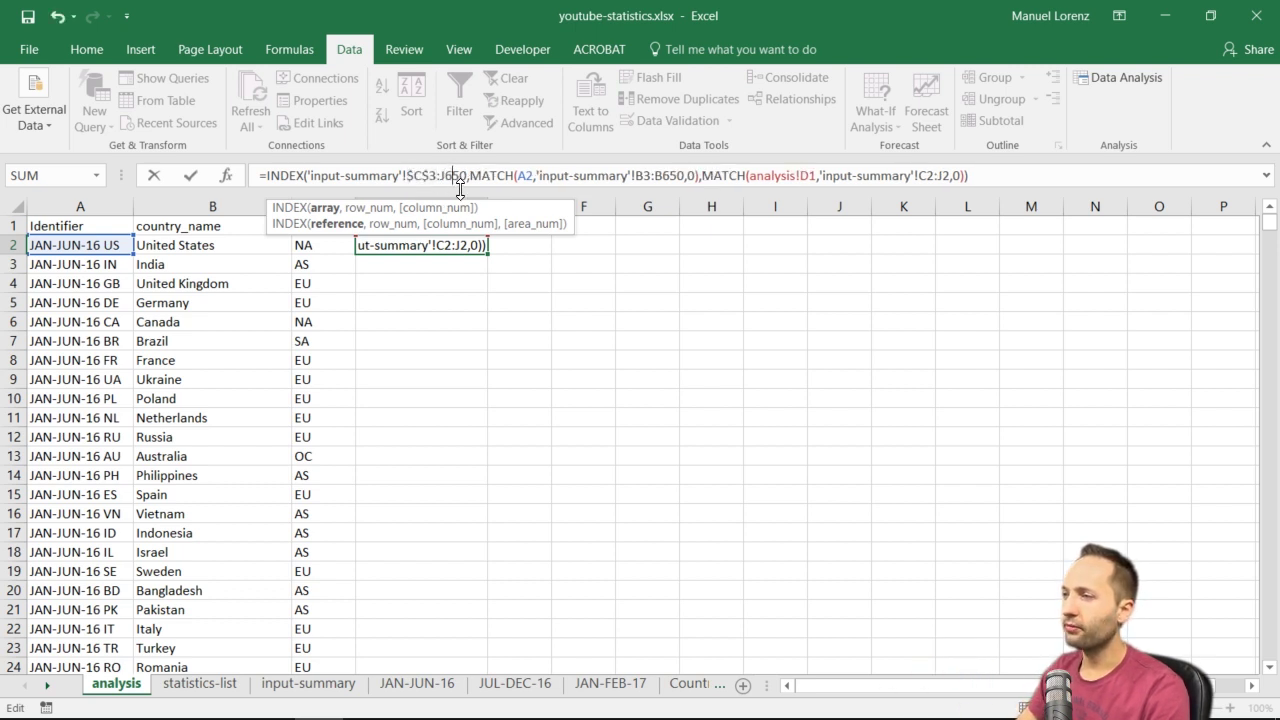
key(F4)
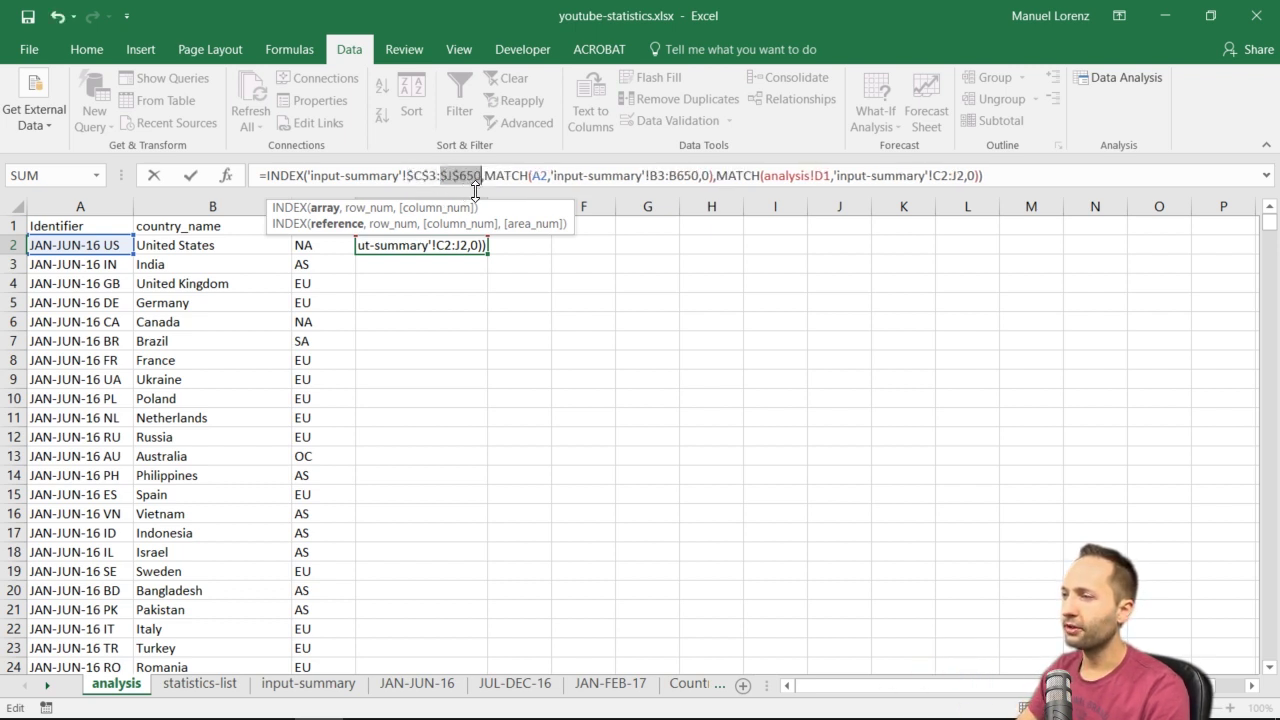
In the first MATCH, lock the column of the lookup value as $A2 and make the lookup range absolute as $B$3:$B$650
click(541, 176)
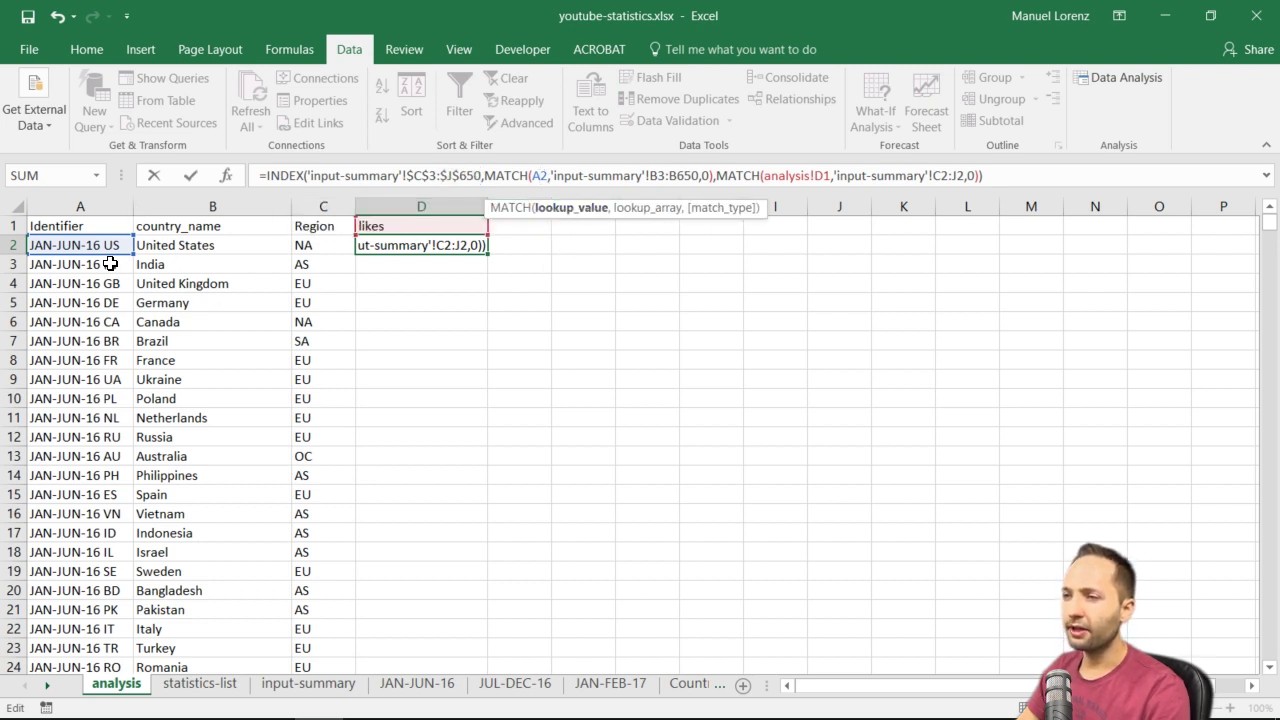
click(571, 207)
key(F4)
key(F4)
key(F4)
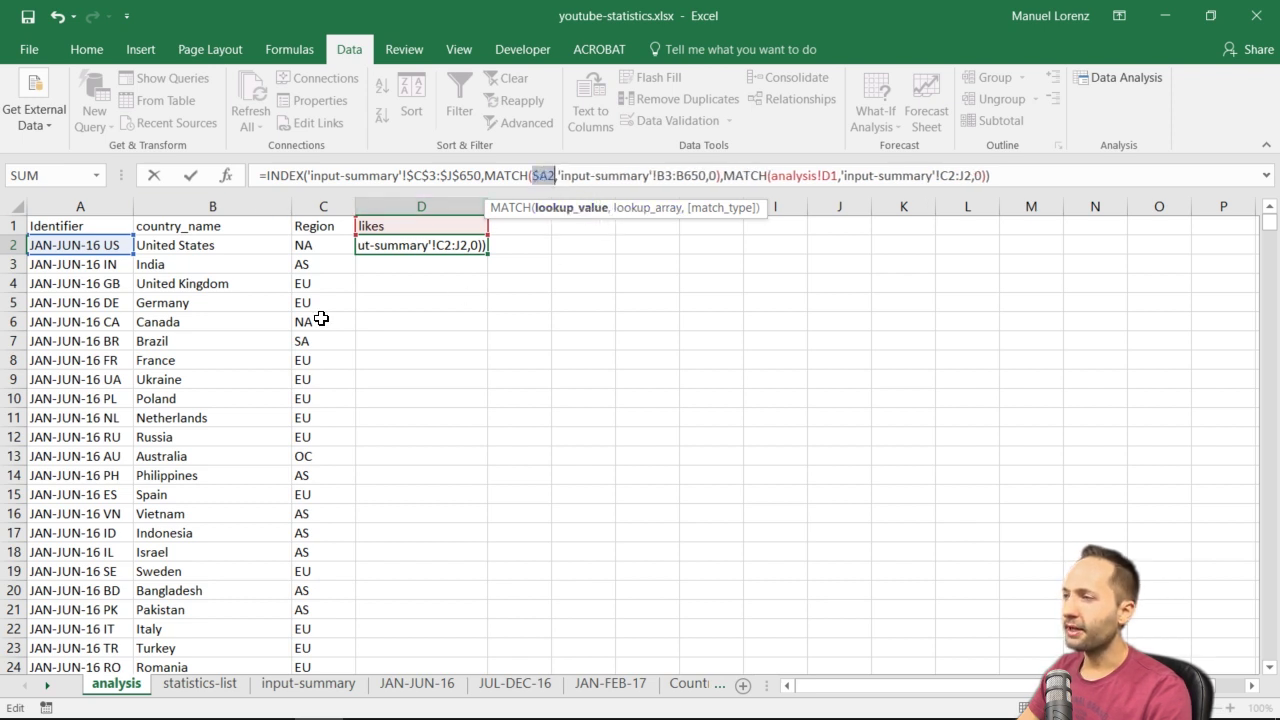
click(666, 177)
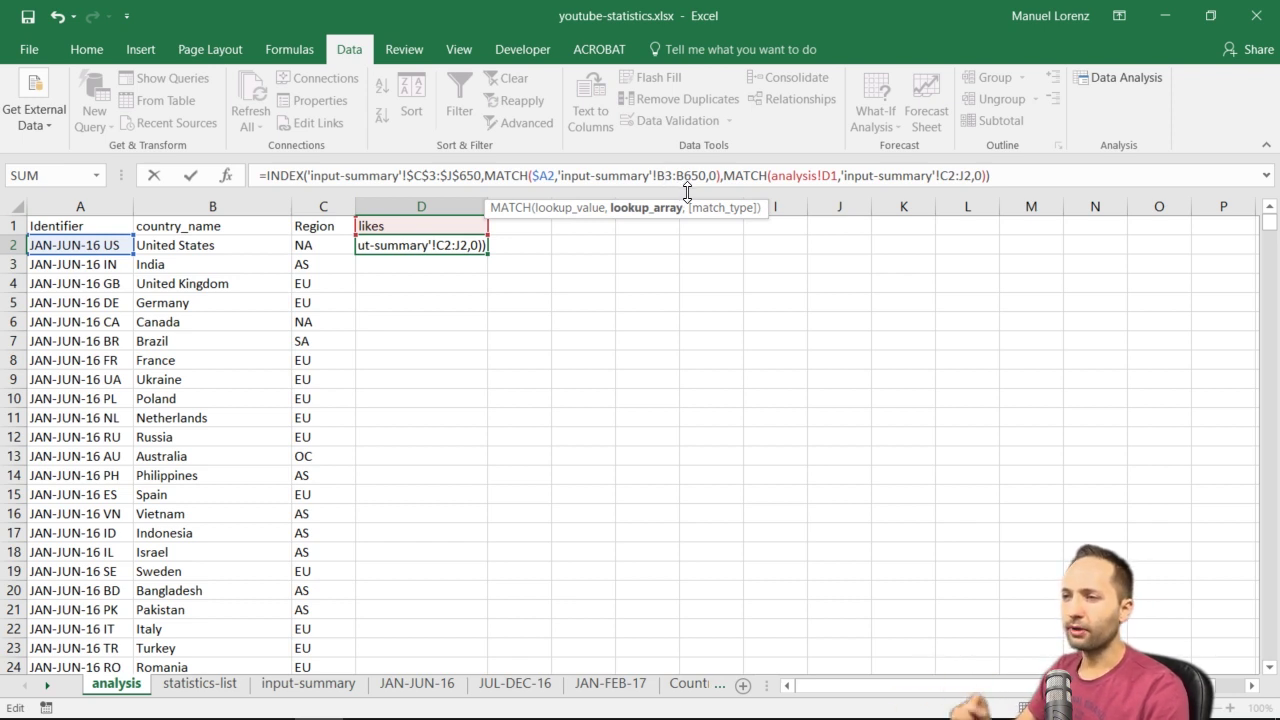
key(F4)
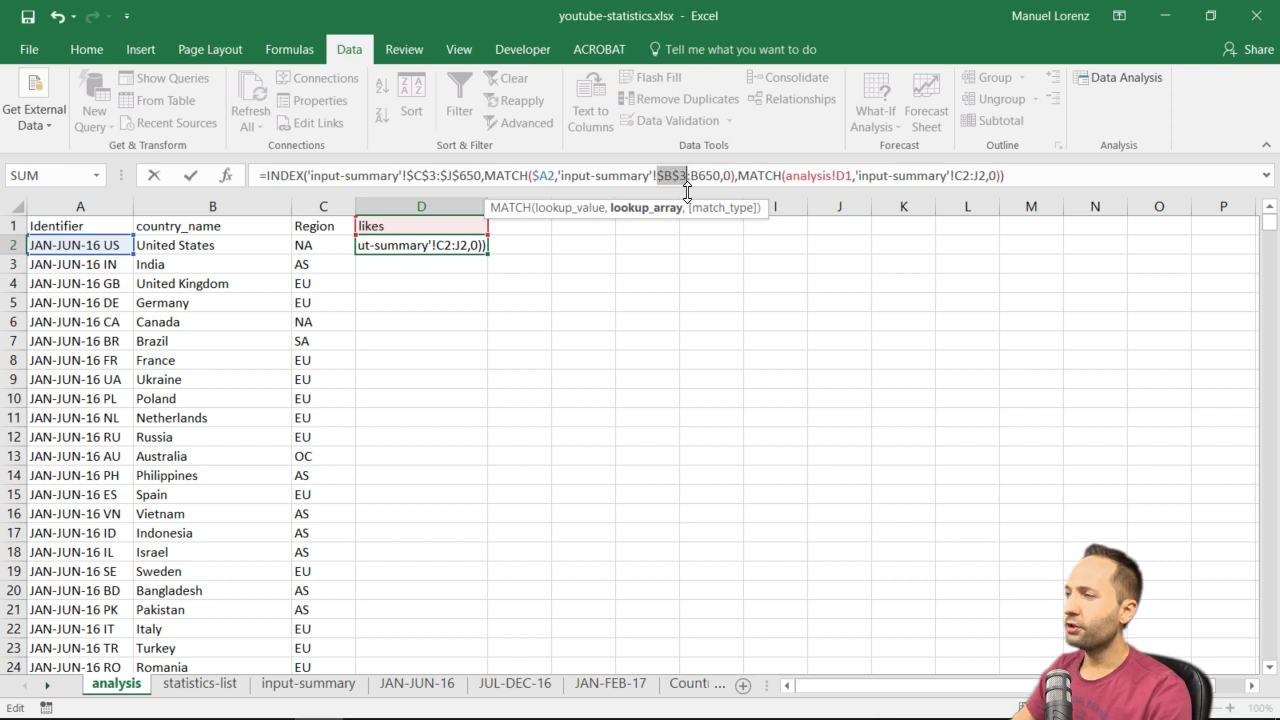
click(704, 181)
key(F4)
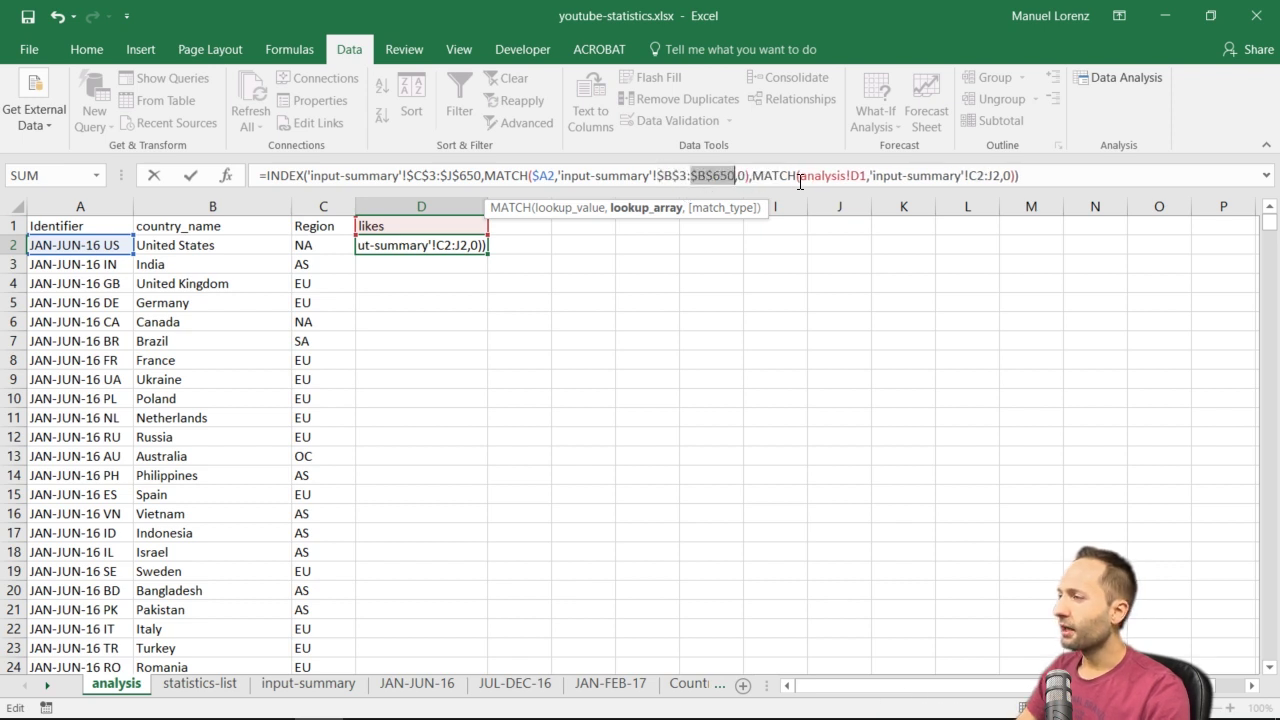
In the second MATCH of the D2 formula, make the lookup value absolute as $D$1 and the lookup range absolute as $C$2:$J$2
click(858, 179)
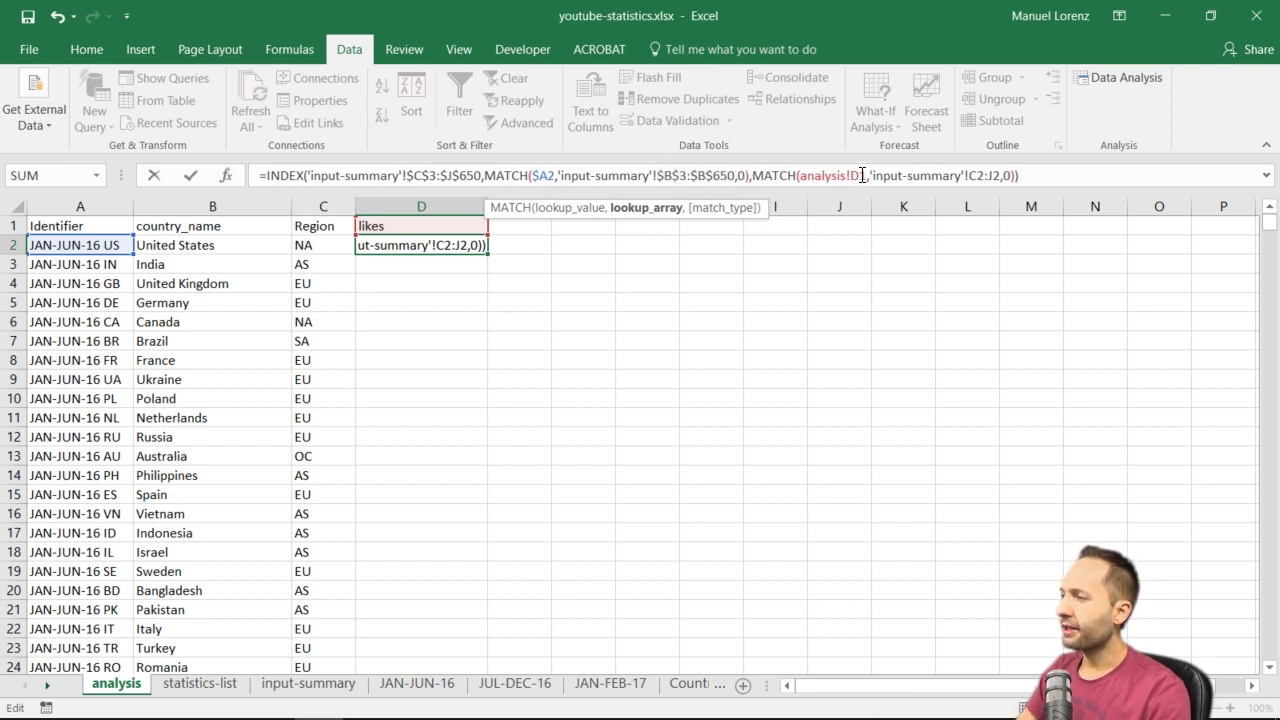
key(F4)
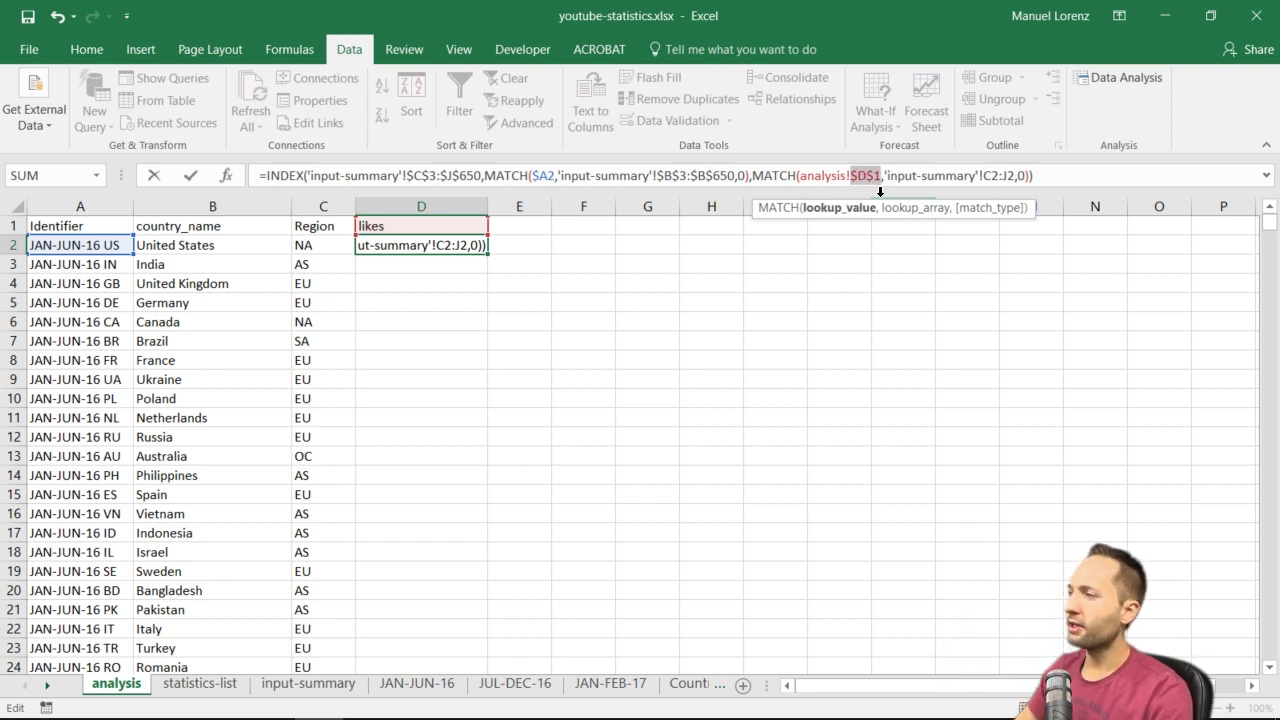
click(996, 179)
key(F4)
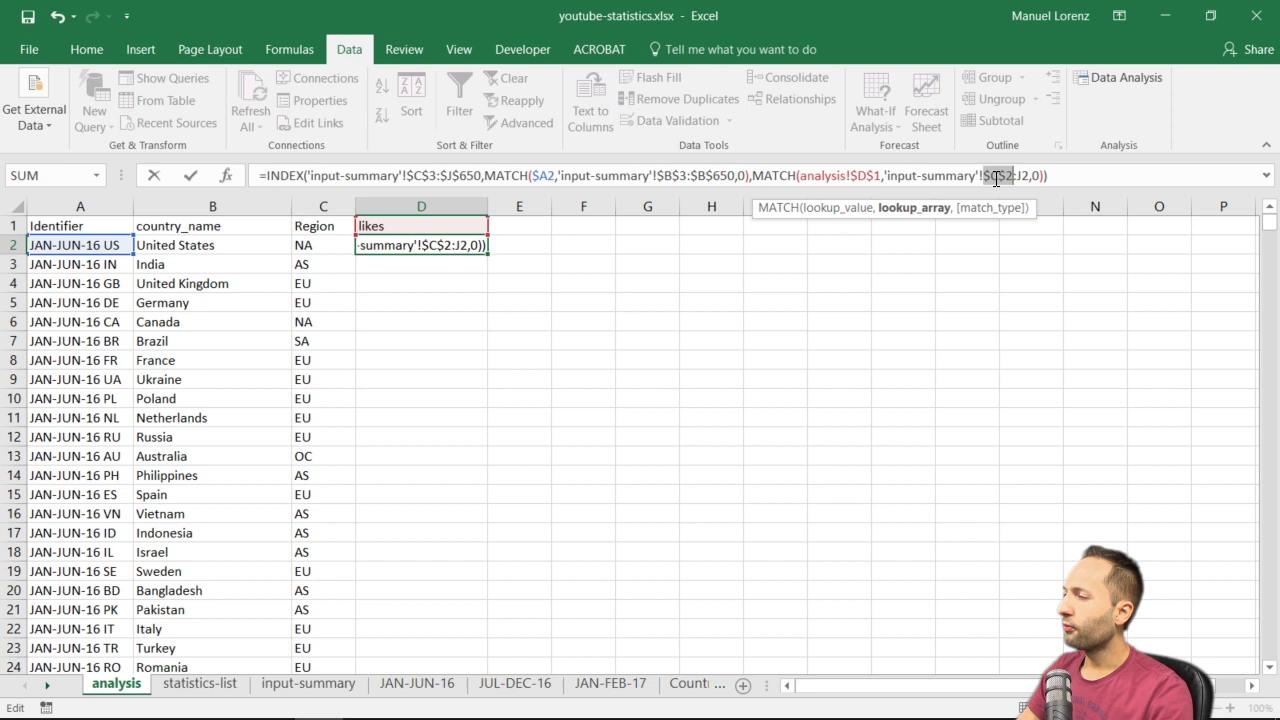
click(1021, 177)
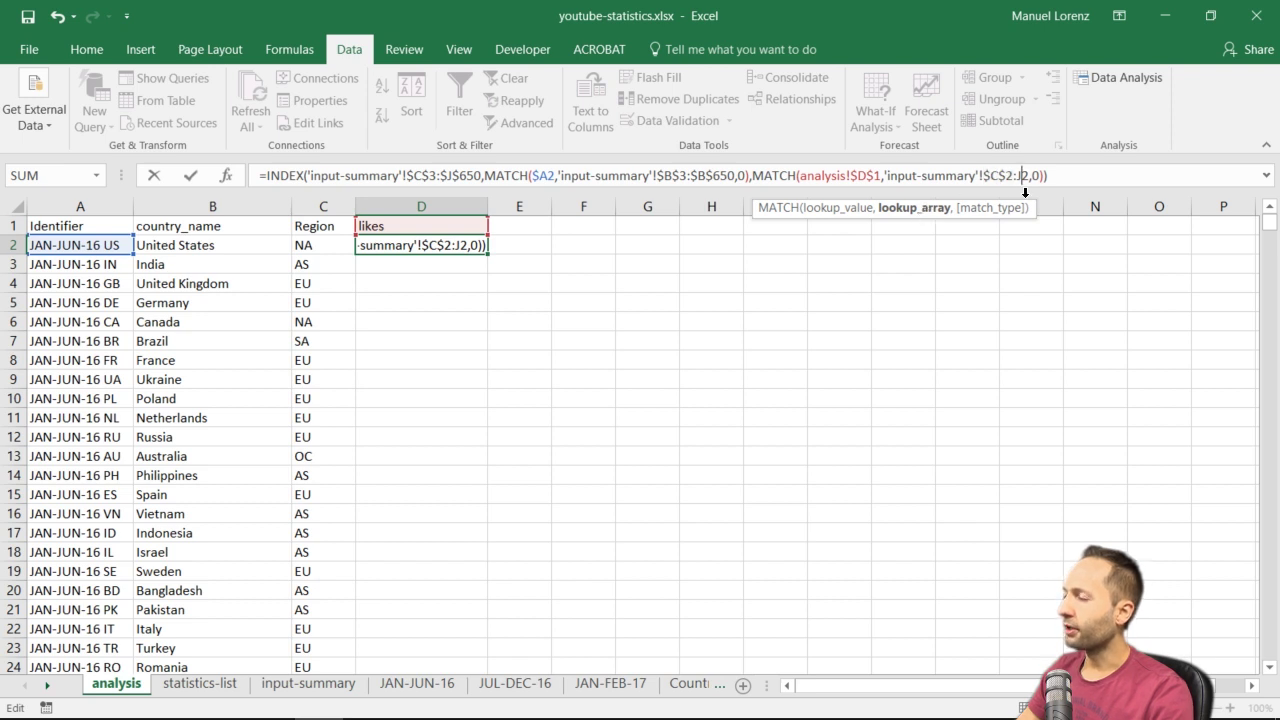
key(F4)
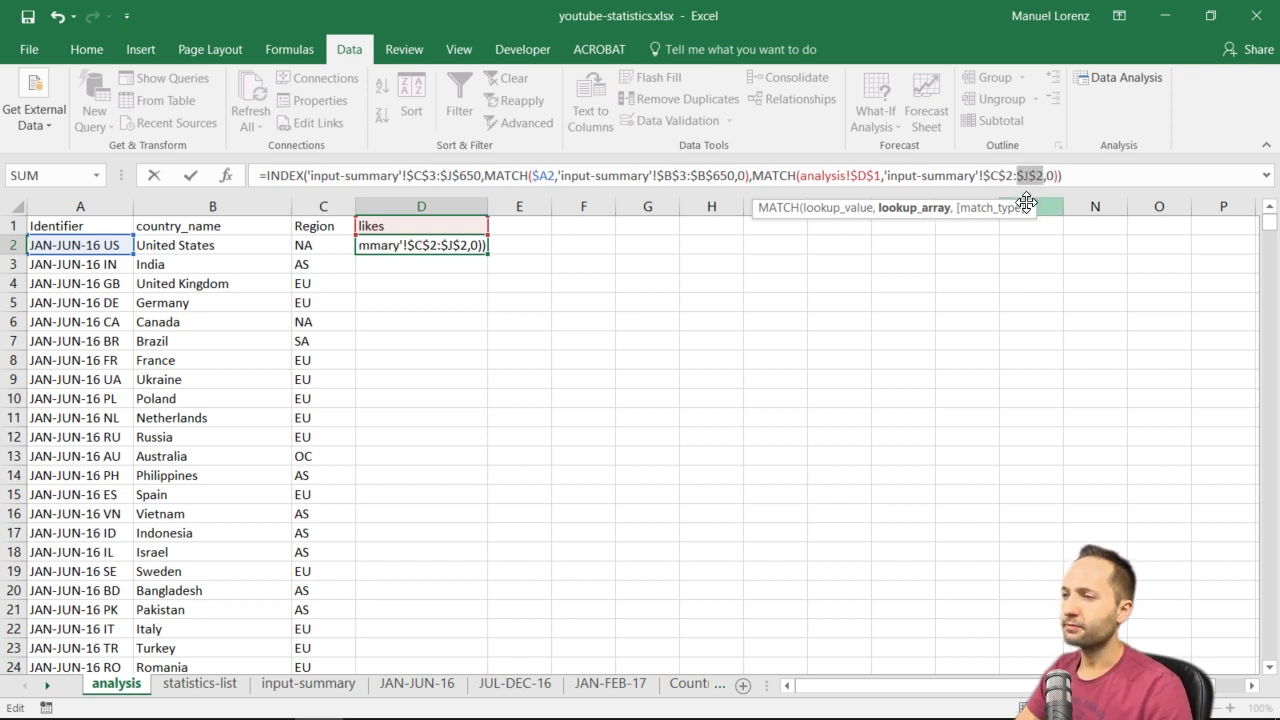
key(Return)
Fill the D2 formula down column D through row 649 of the analysis sheet
click(448, 243)
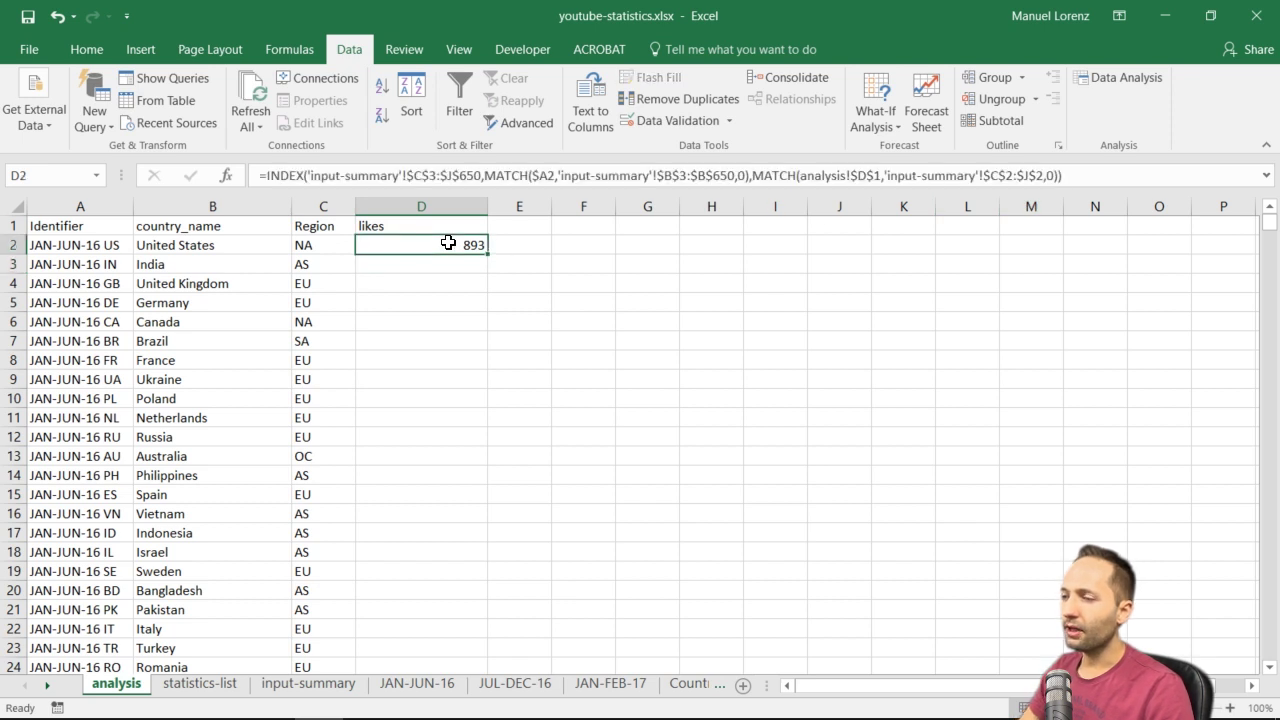
click(338, 251)
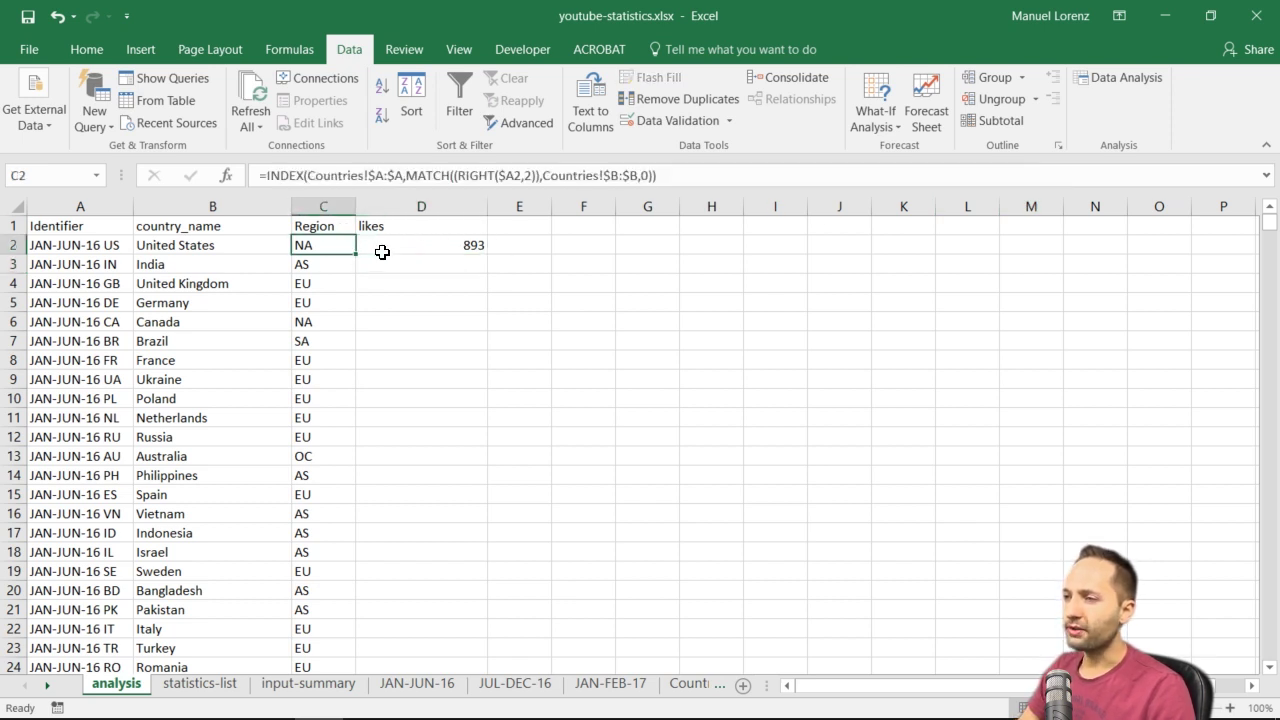
key(ctrl+Down)
key(Right)
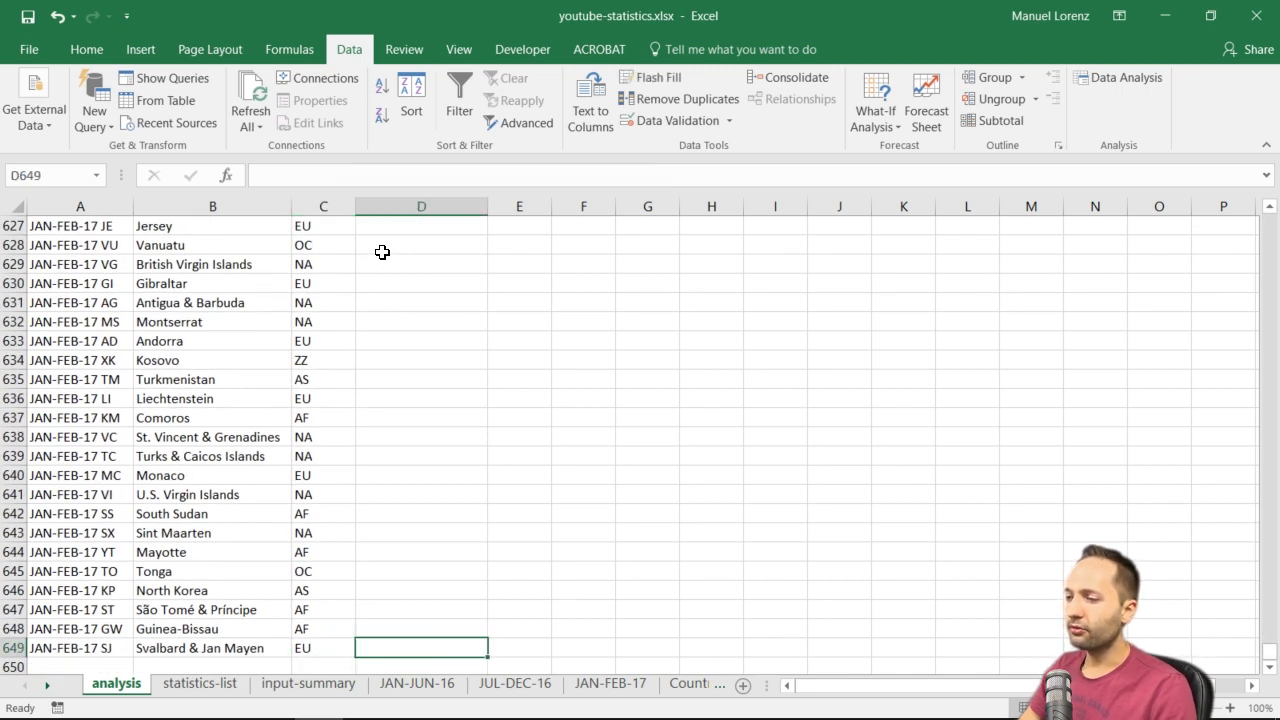
key(ctrl+shift+Up)
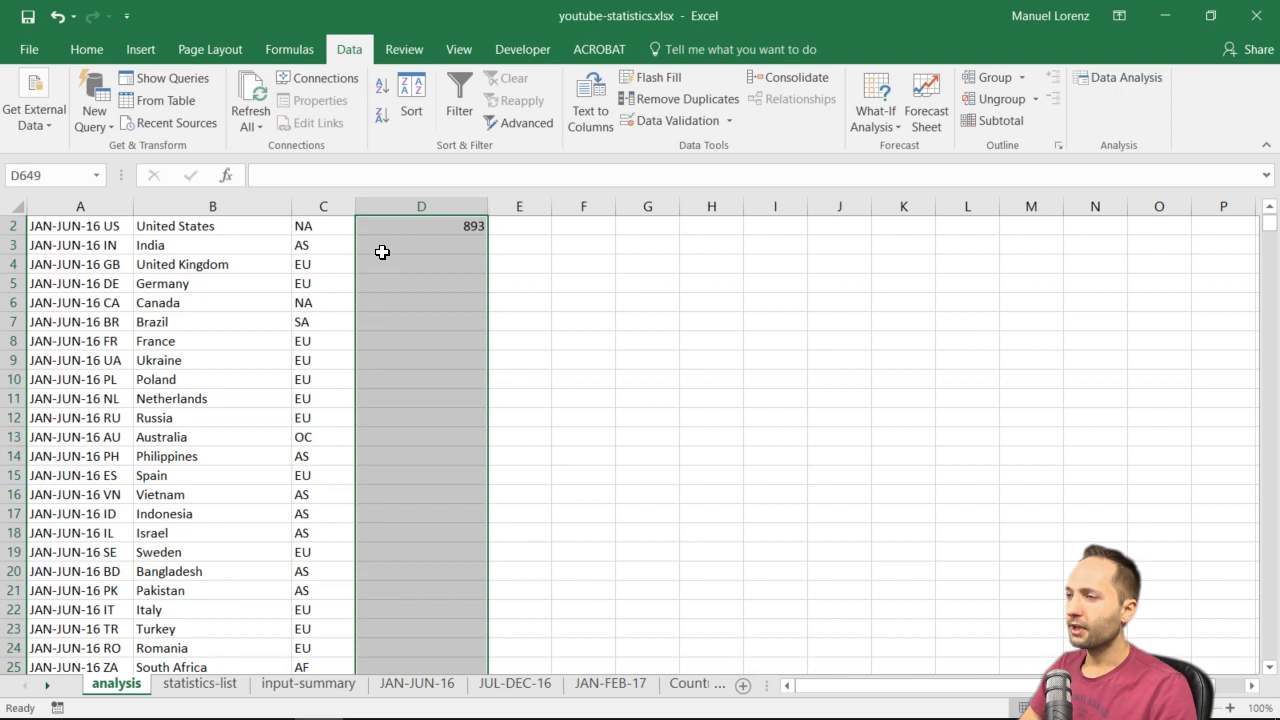
key(ctrl+d)
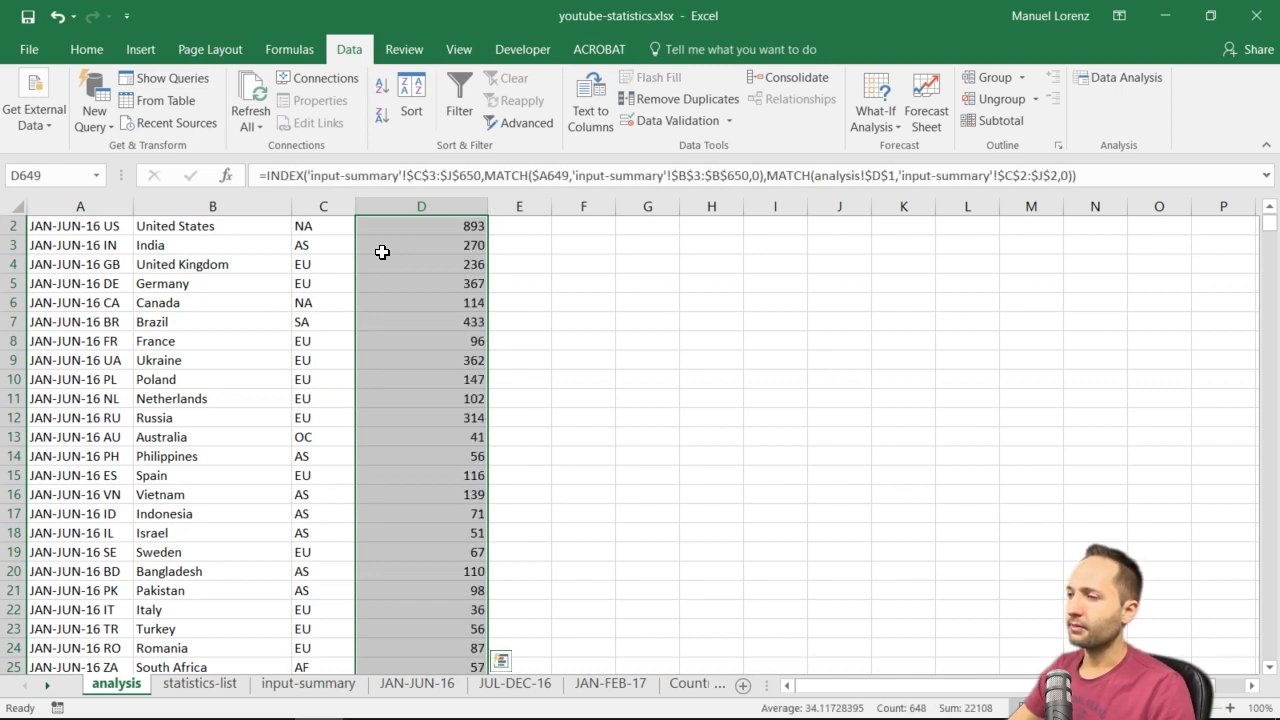
drag(1266, 226, 1268, 216)
Switch the statistic in D1's drop-down to views
click(527, 229)
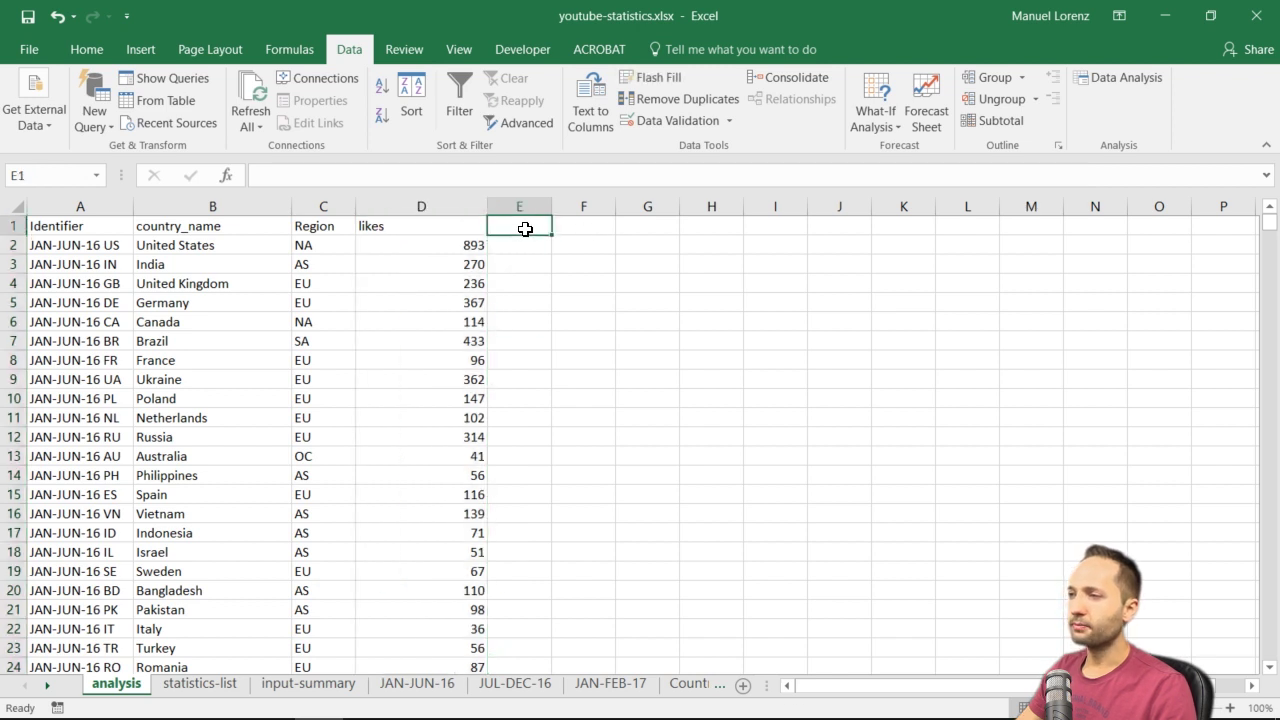
click(455, 225)
click(497, 231)
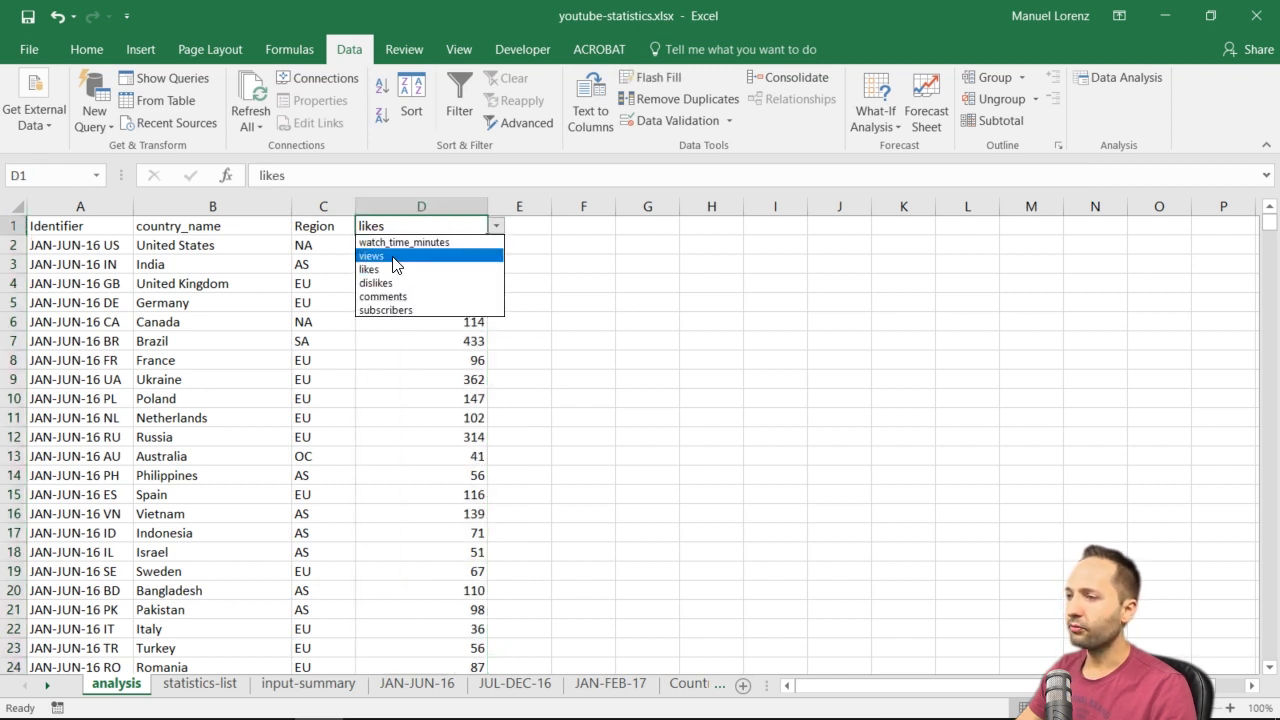
click(398, 256)
click(537, 231)
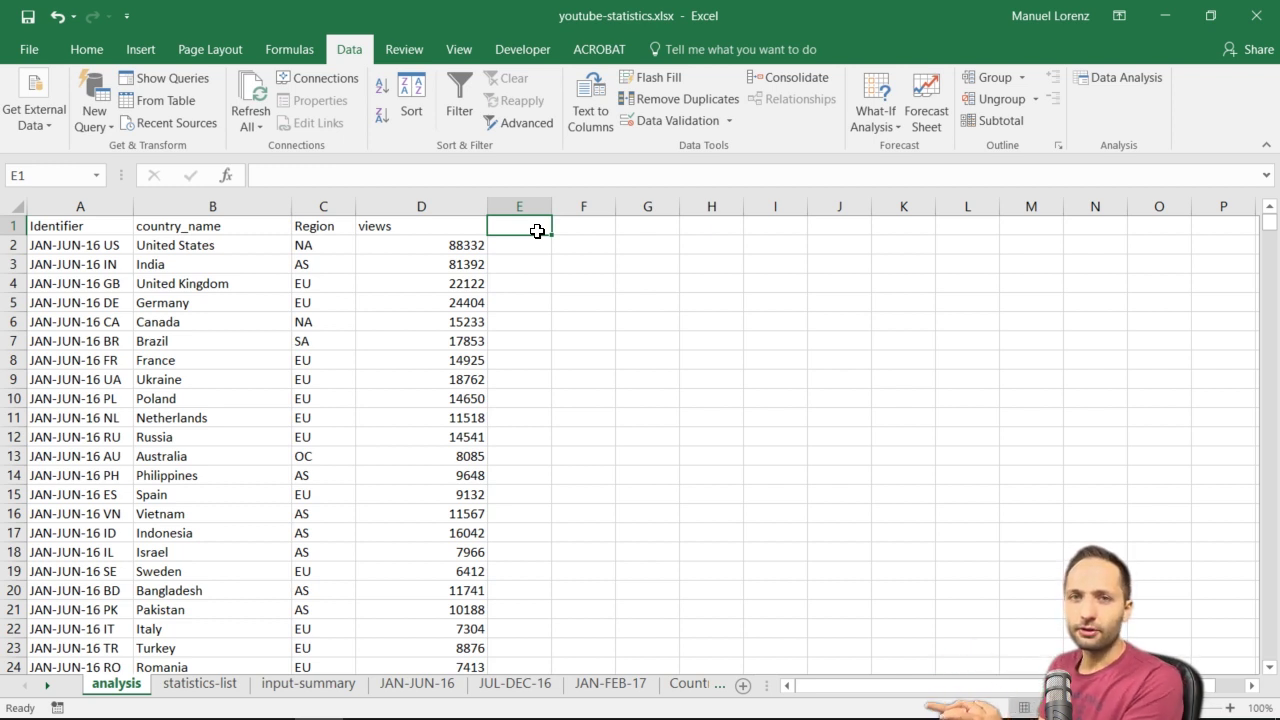
Start a summary table header with Region in F1 and JAN-JUN-16 in G1
key(Right)
text(Re)
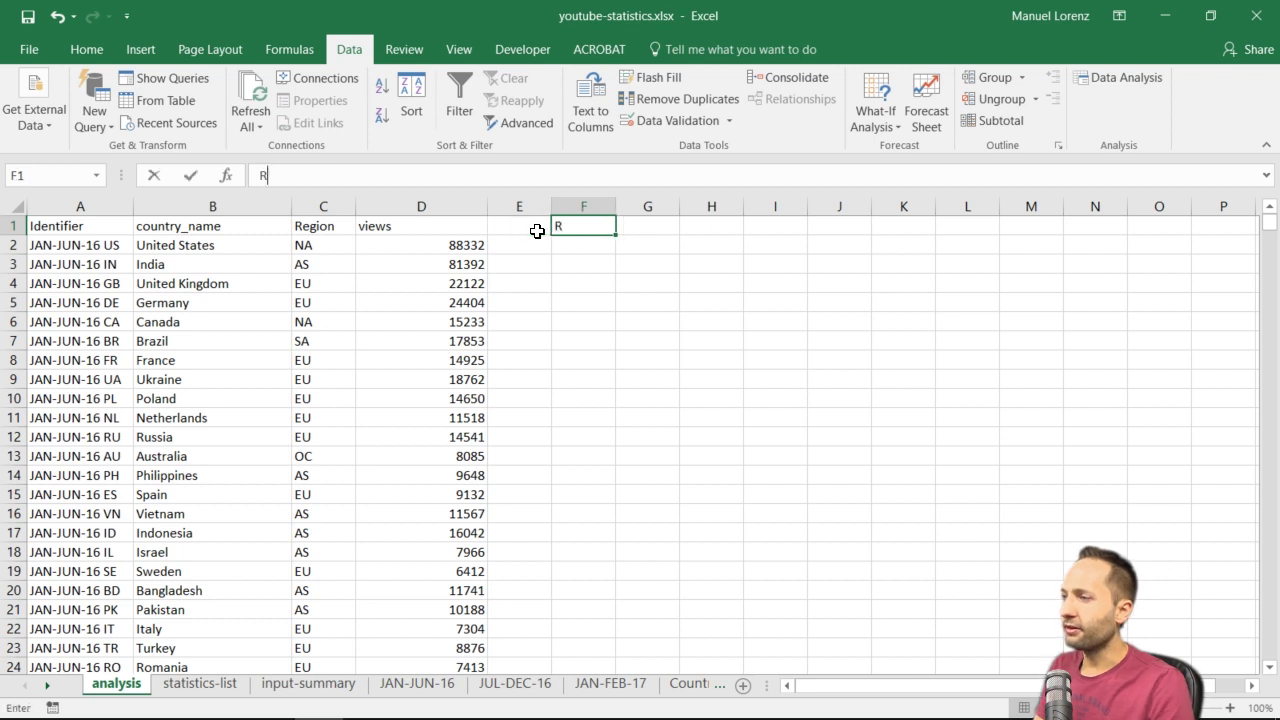
key(Right)
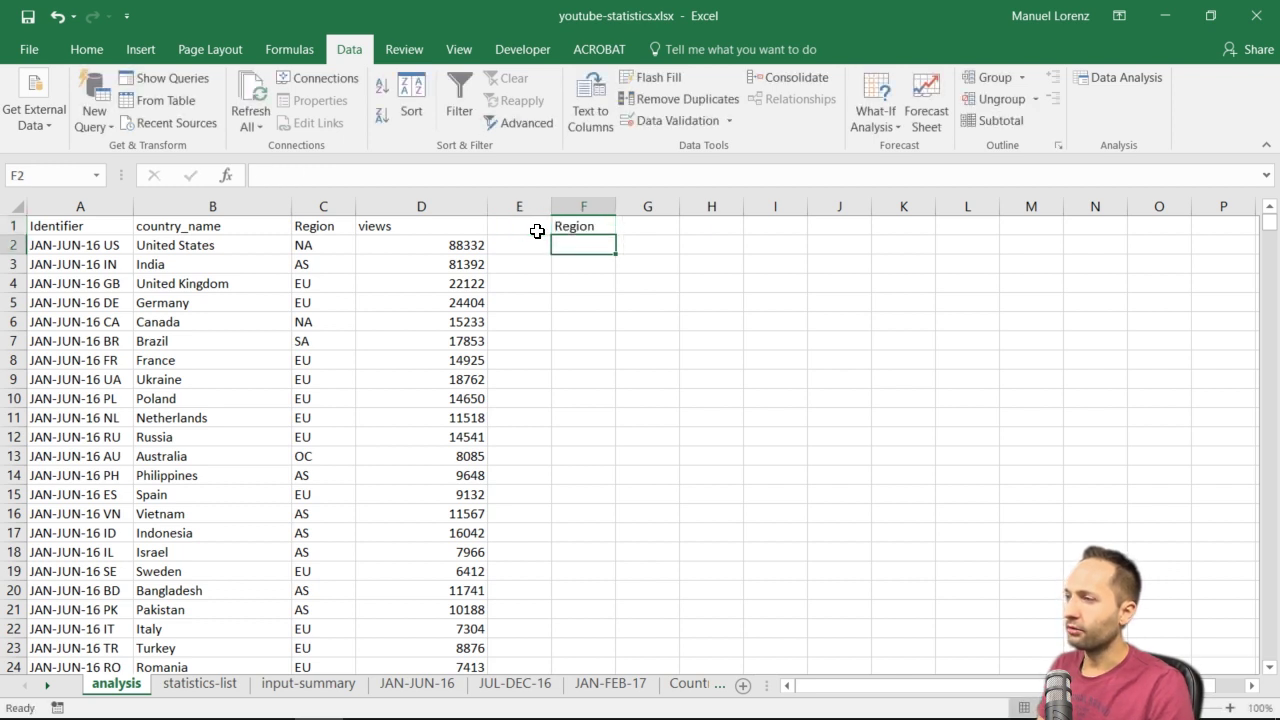
text(JAN)
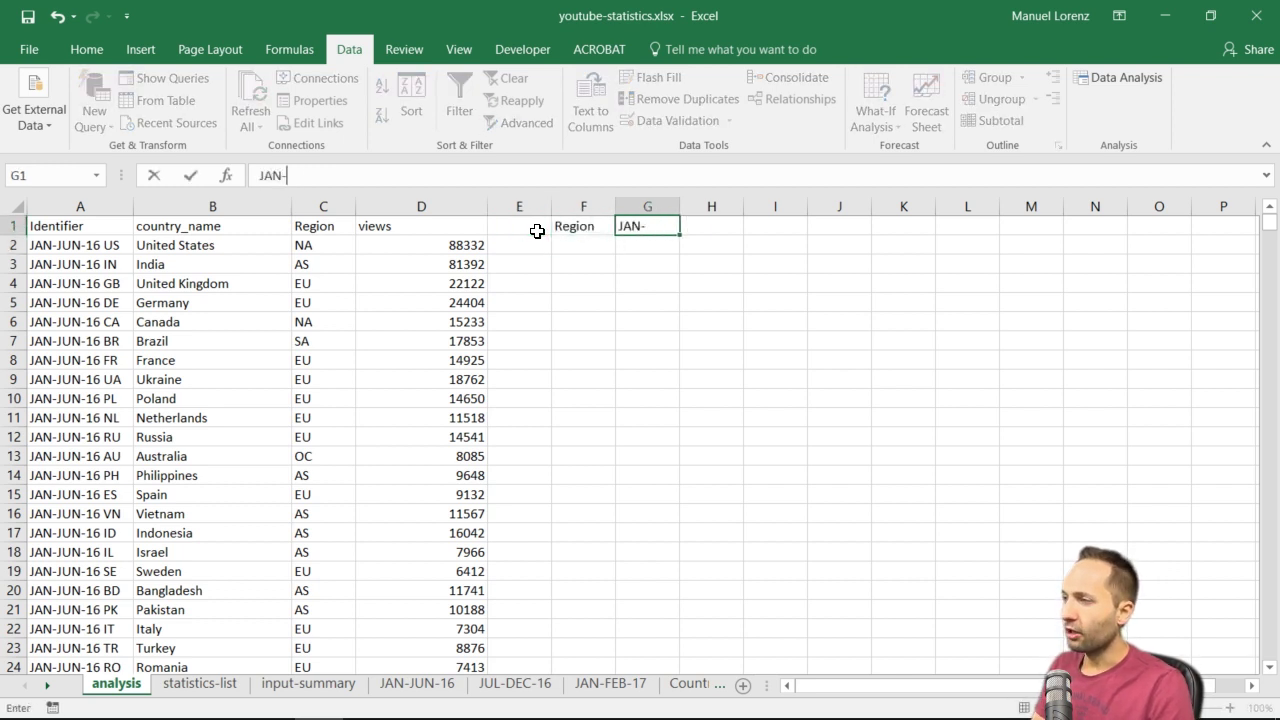
text(-JUN-)
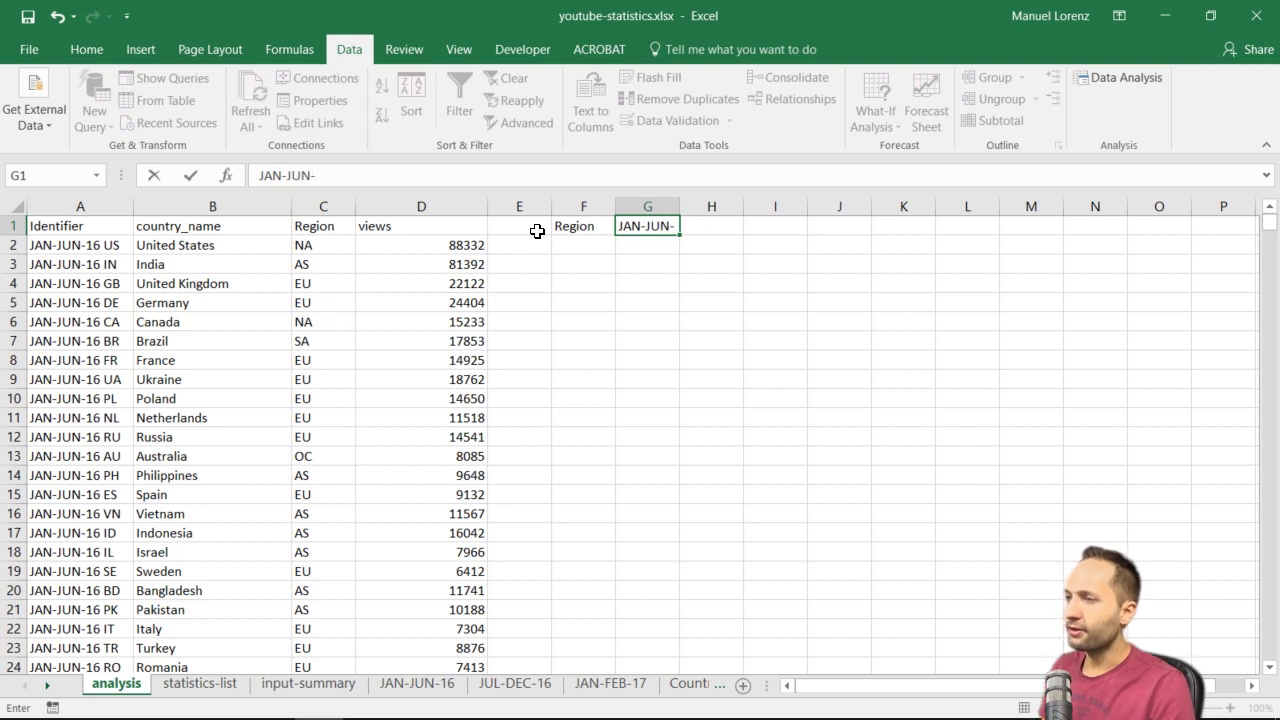
text(16)
key(Return)
Add the period headers JUL-DEC-16 in H1 and JAN-FEB-17 in I1
key(Up)
key(Right)
text(J)
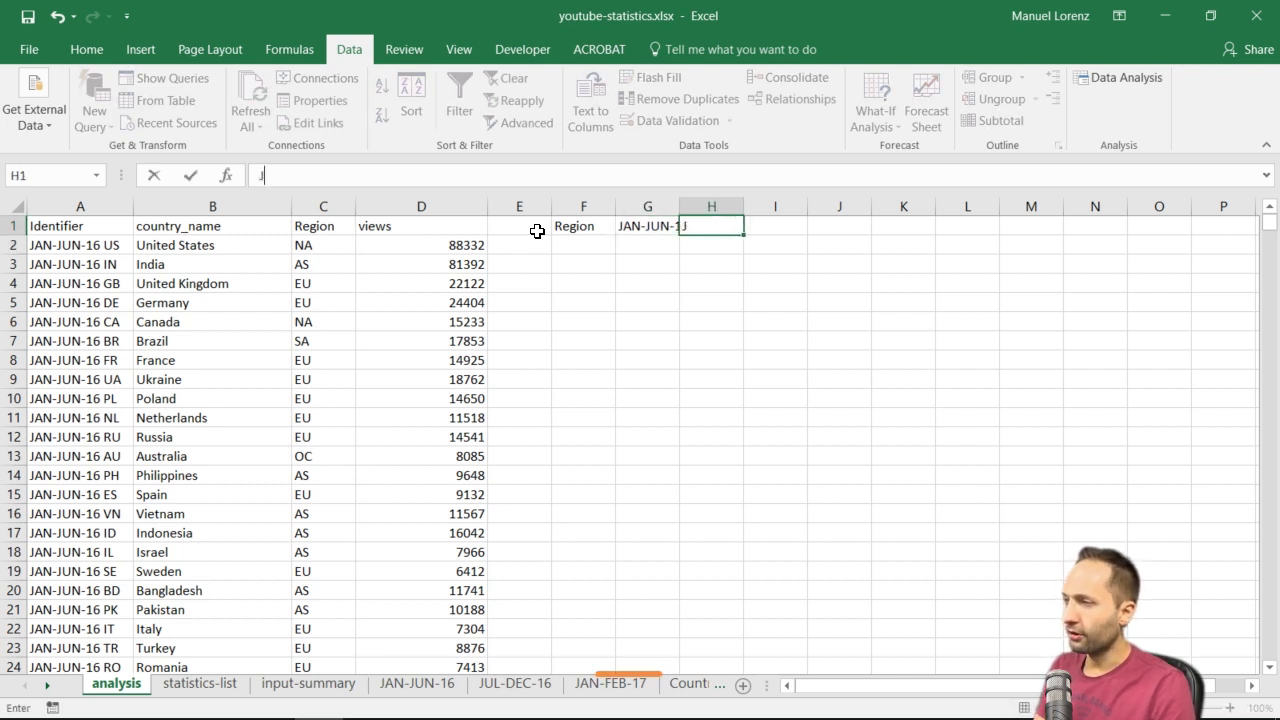
text(UL-DEC-16)
key(Return)
key(Up)
key(Right)
text(D)
key(BackSpace)
text(JAN-FEN)
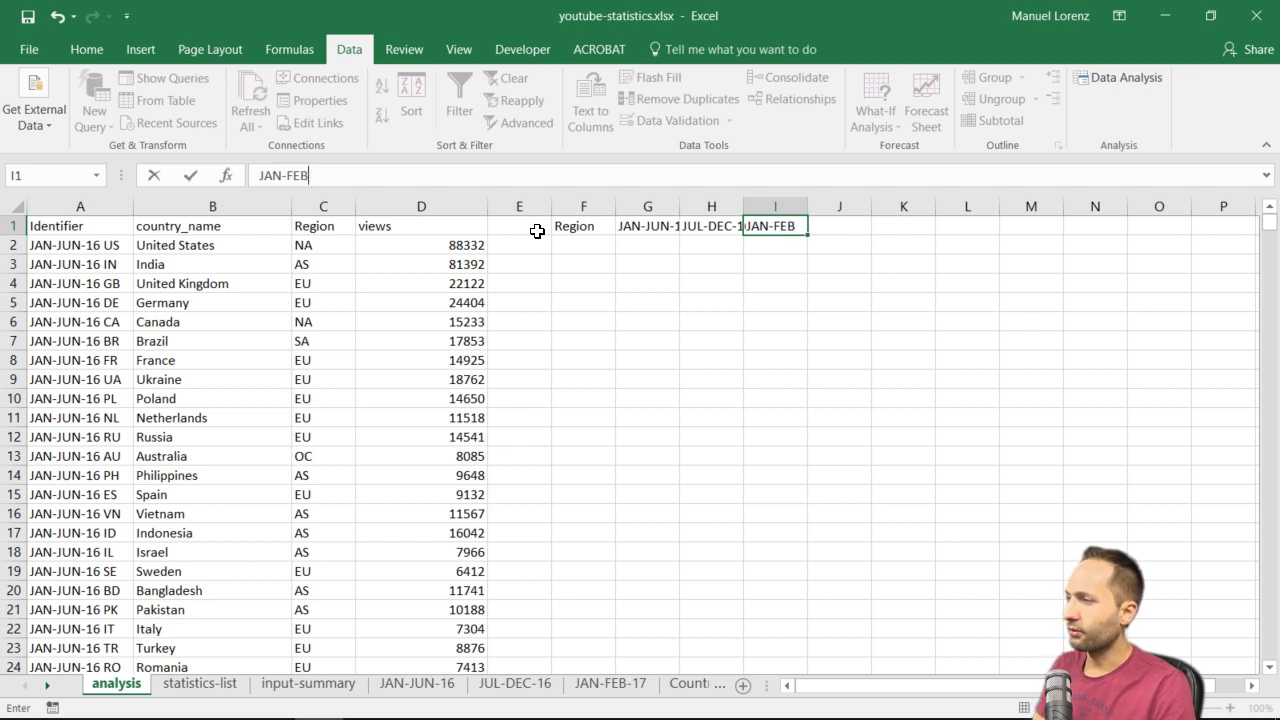
text(-17)
key(Return)
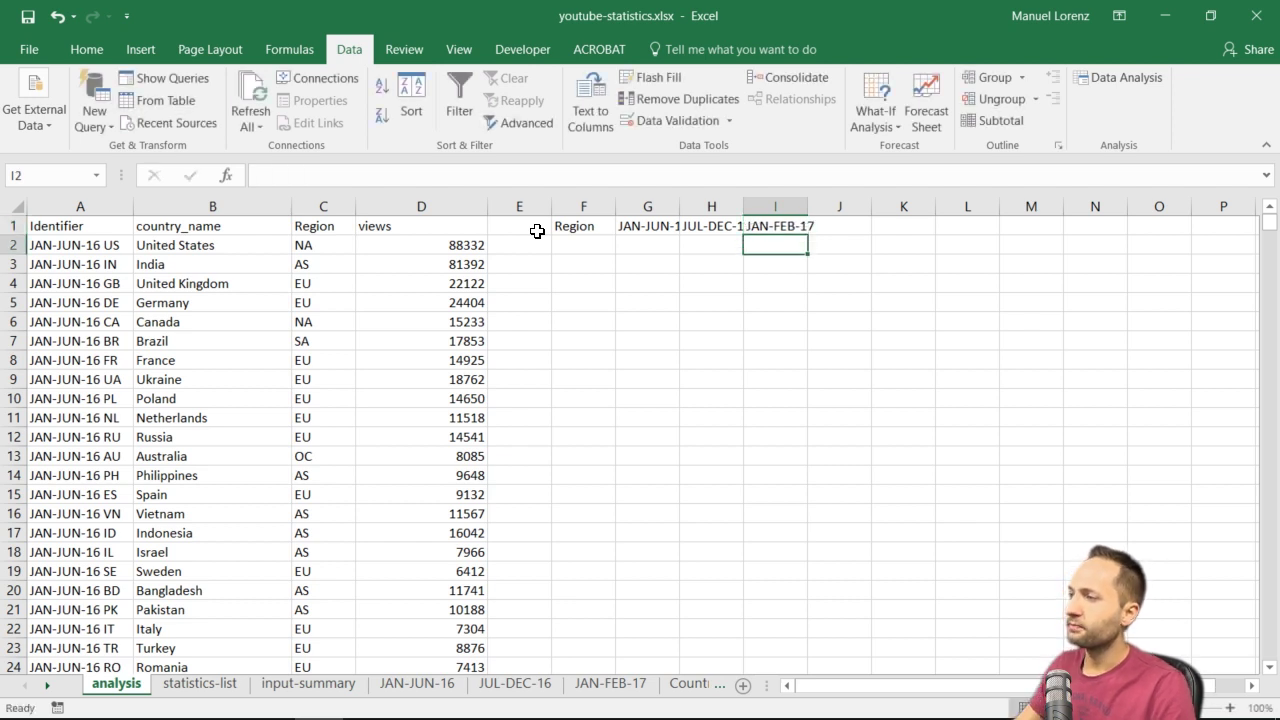
Autofit the widths of columns G to I to their period headers
drag(636, 209, 789, 206)
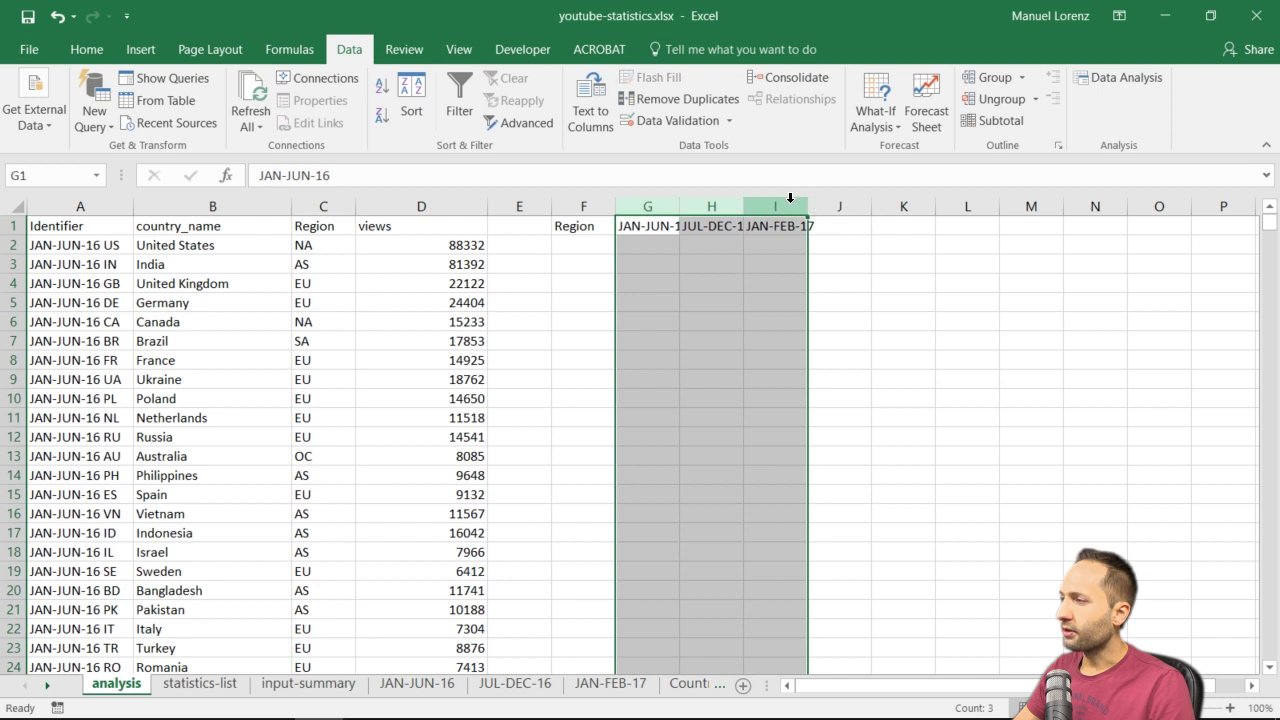
double_click(808, 206)
click(815, 245)
Copy the headers F1:I1 to K1:N1 and autofit columns K to N
drag(600, 226, 791, 217)
key(ctrl+c)
click(919, 227)
key(ctrl+v)
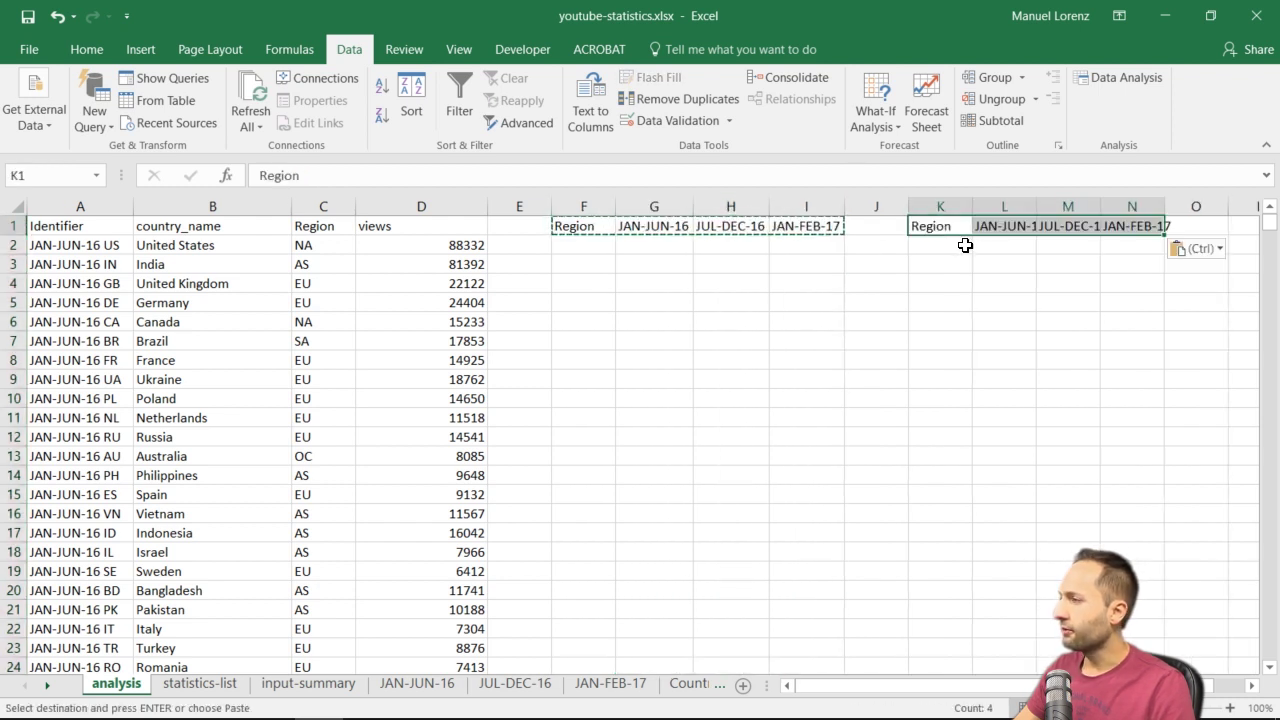
drag(943, 206, 1140, 206)
double_click(1164, 206)
click(1075, 262)
Change the header in K1 to Country and autofit column K
click(932, 226)
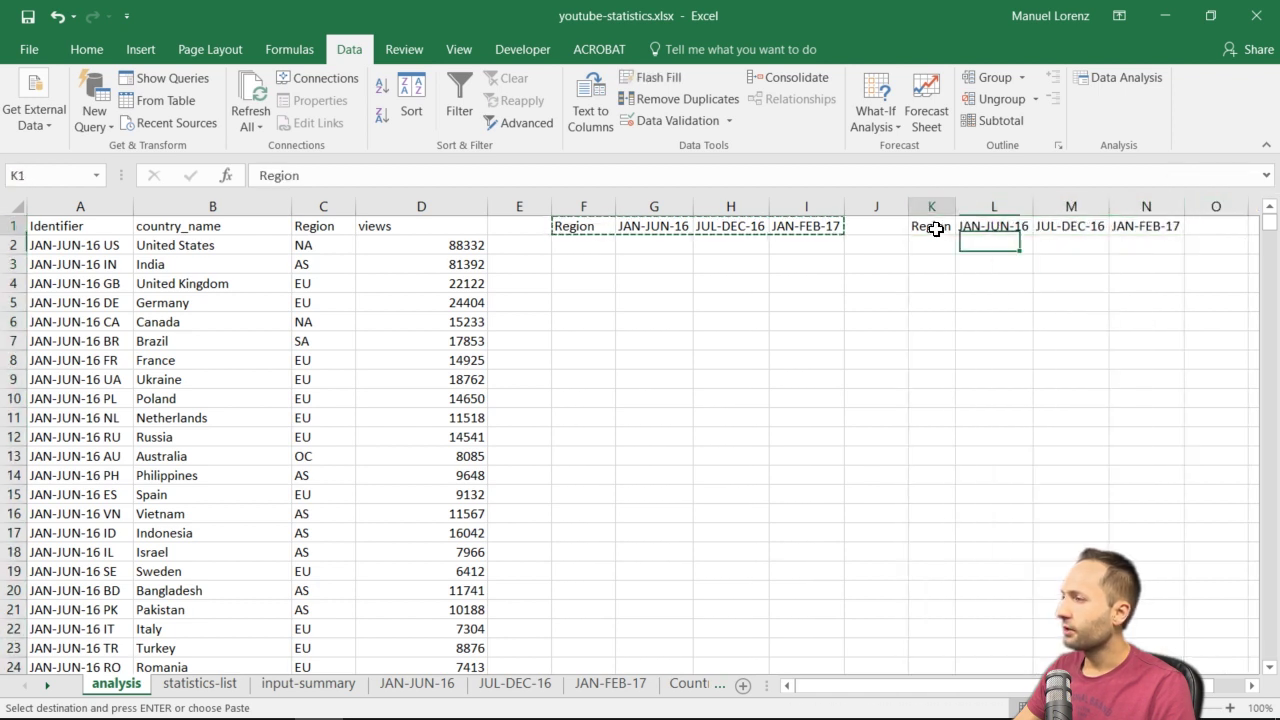
text(Country)
key(Return)
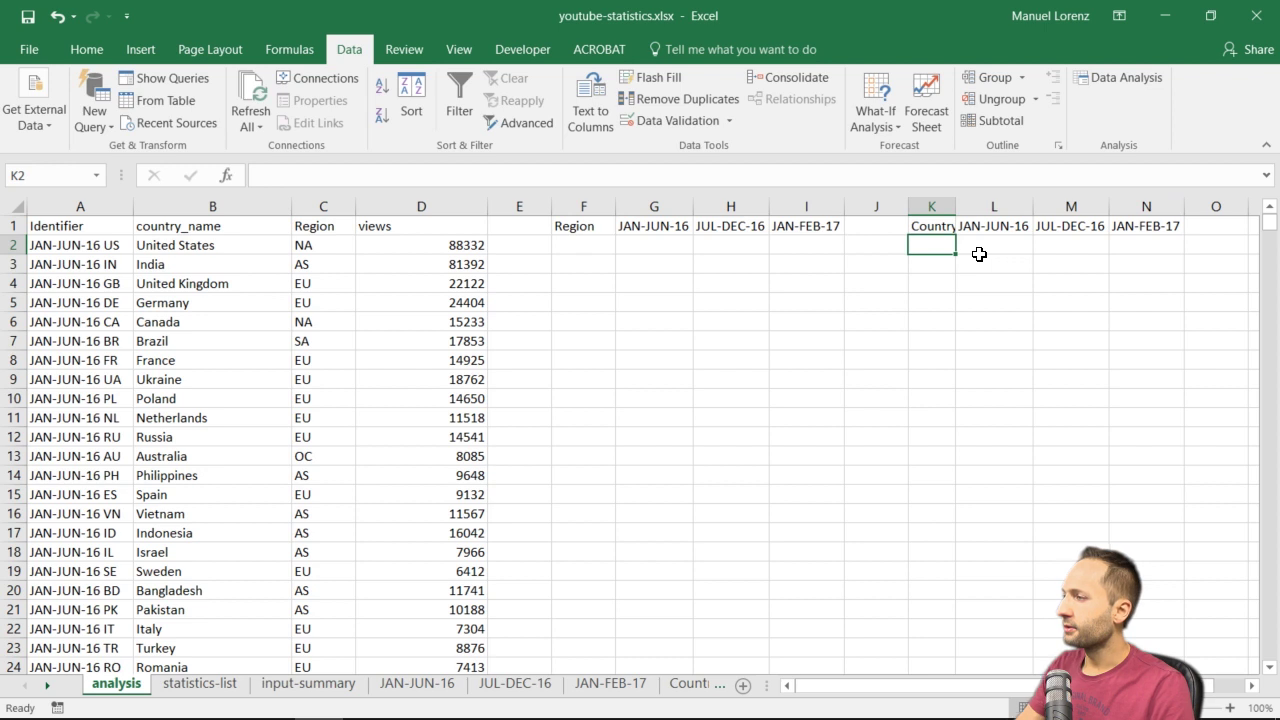
double_click(955, 206)
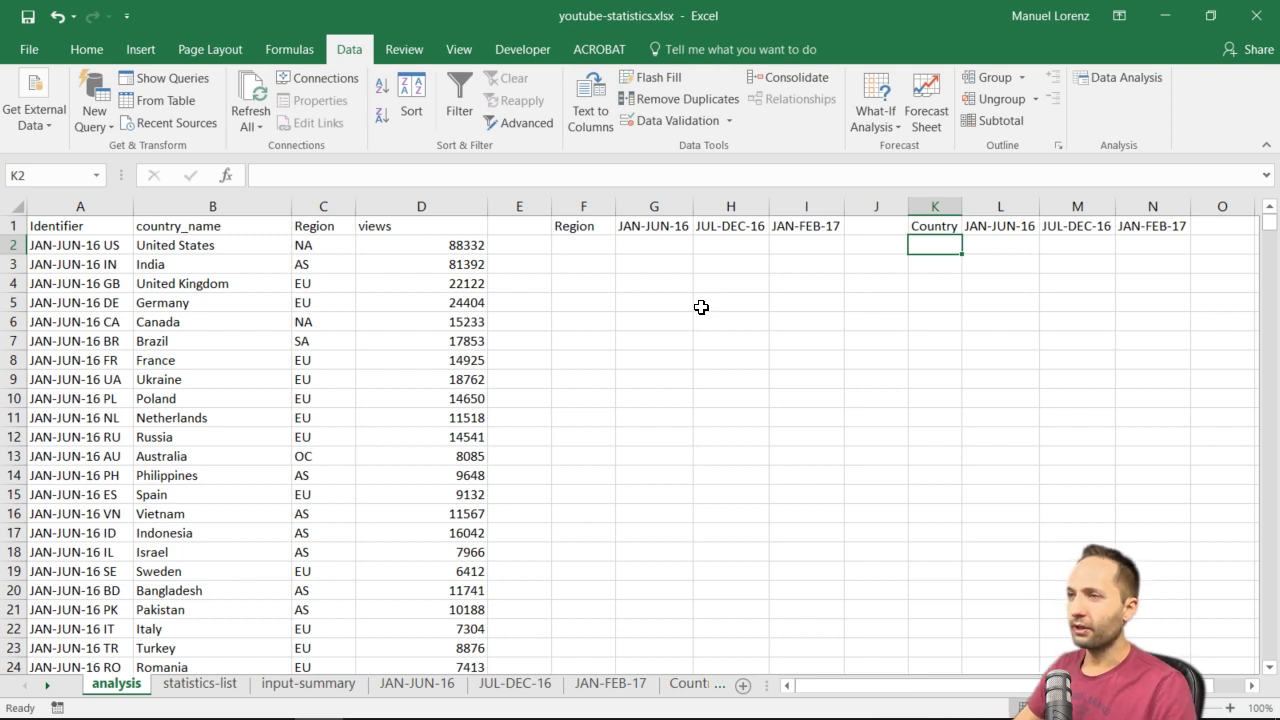
Format the headers A1:D1 with a dark blue-gray fill and bold white text
click(86, 49)
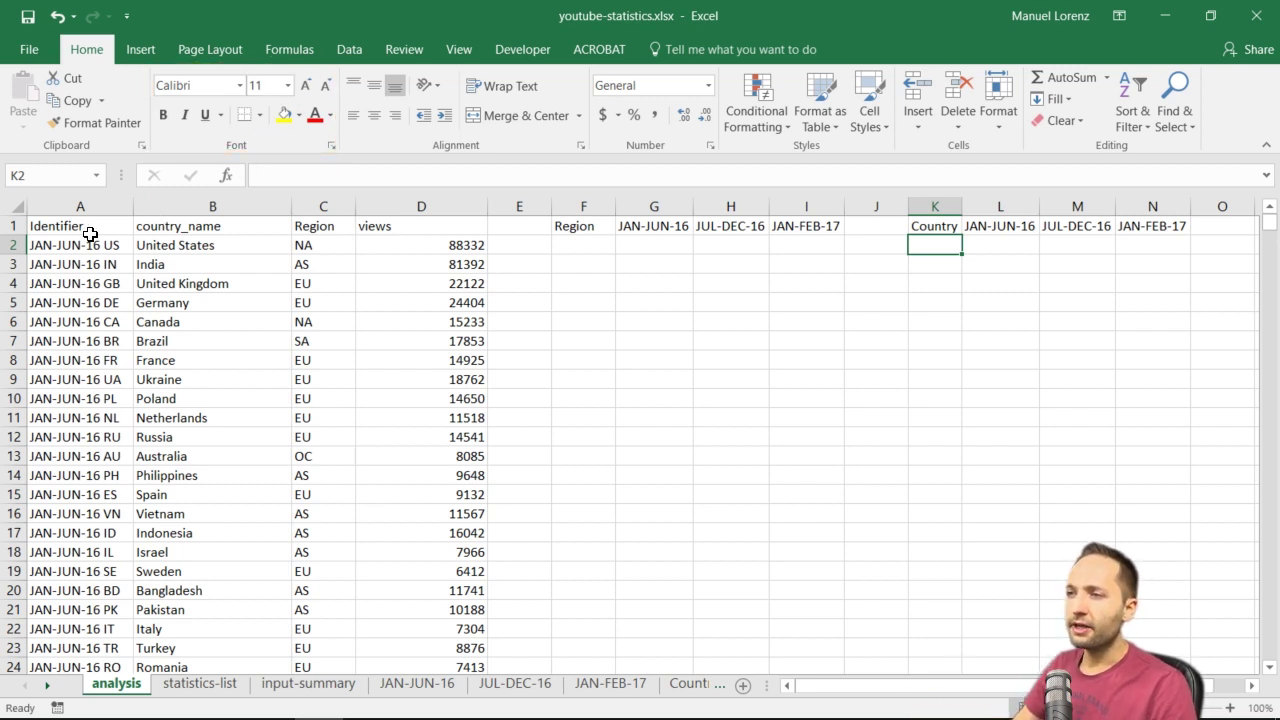
drag(75, 229, 403, 224)
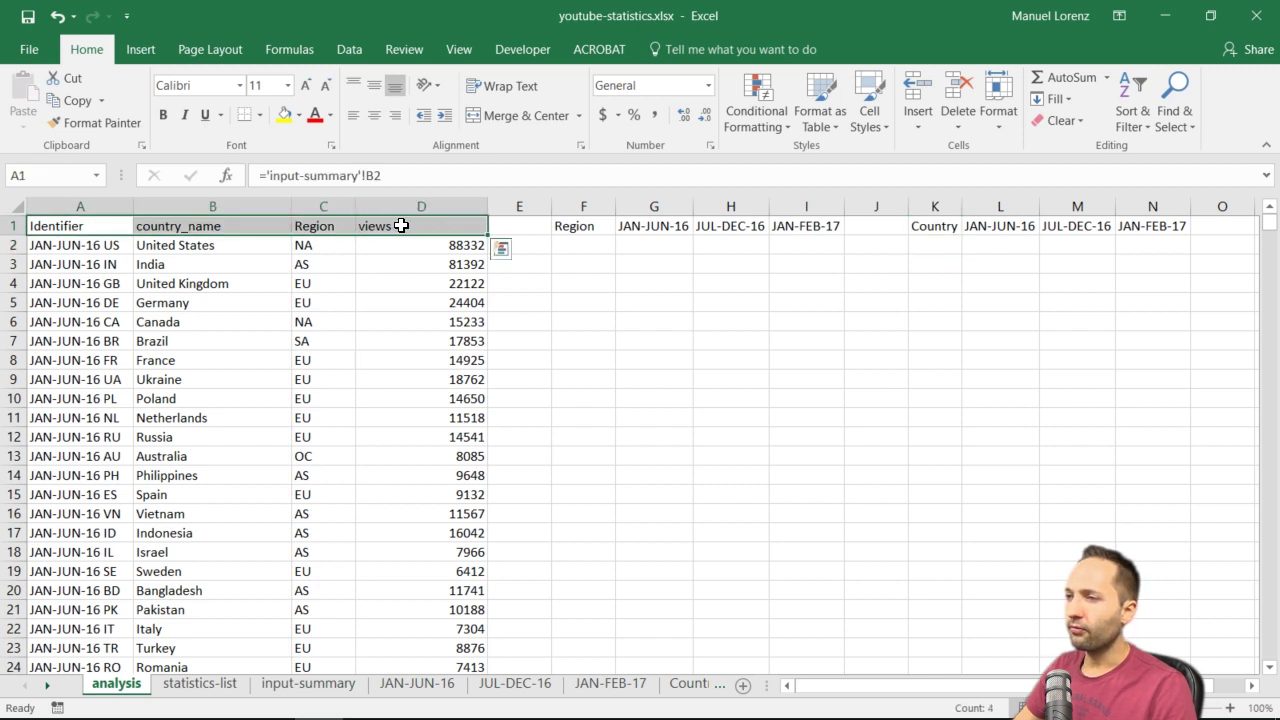
click(299, 115)
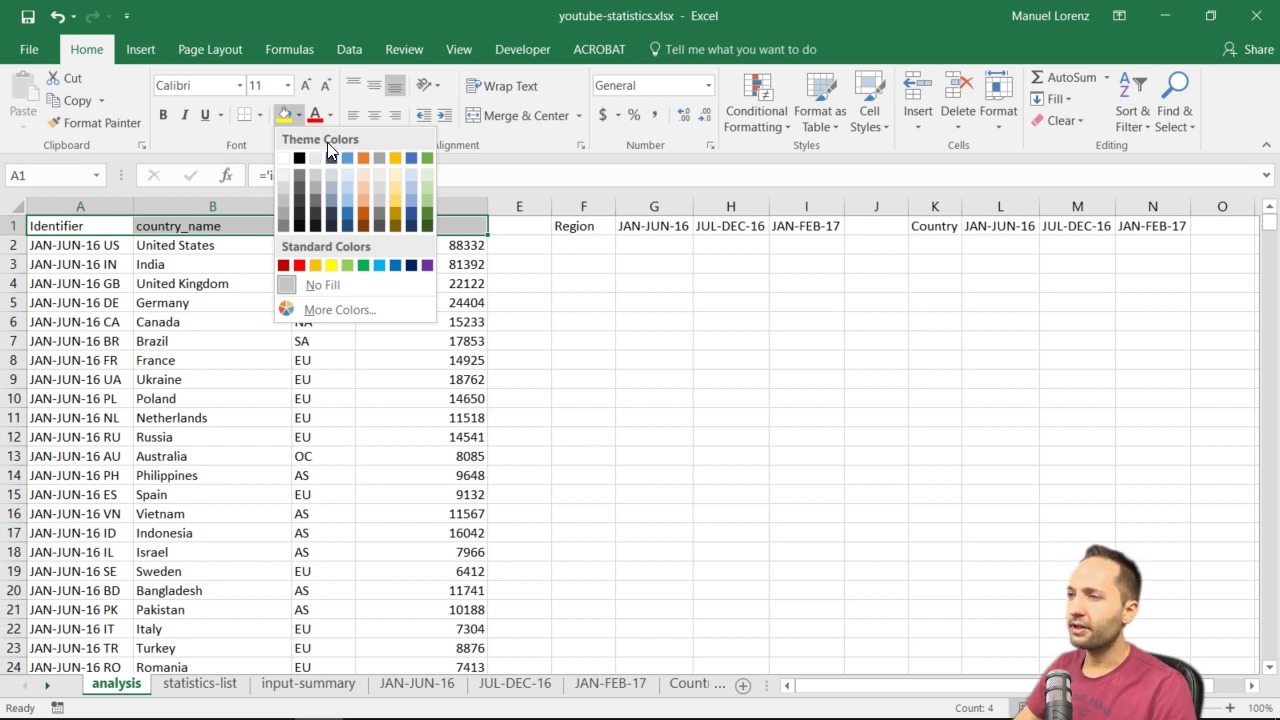
click(333, 160)
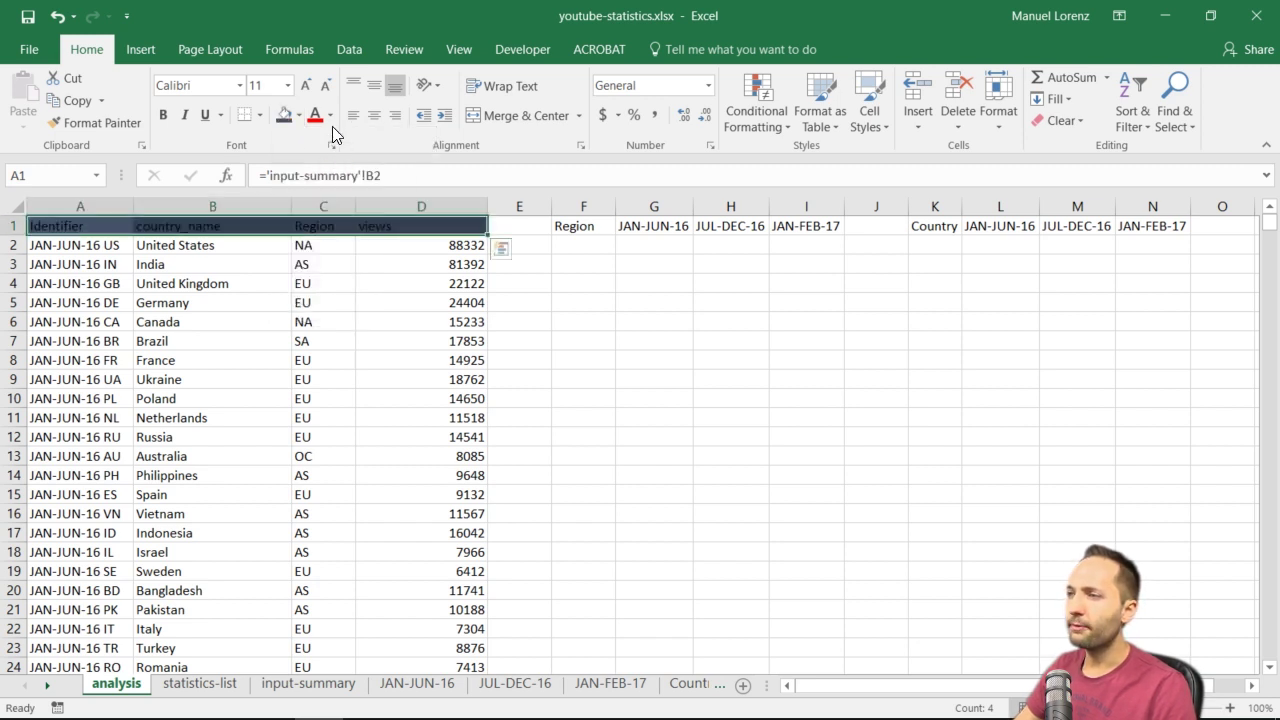
click(330, 115)
click(316, 180)
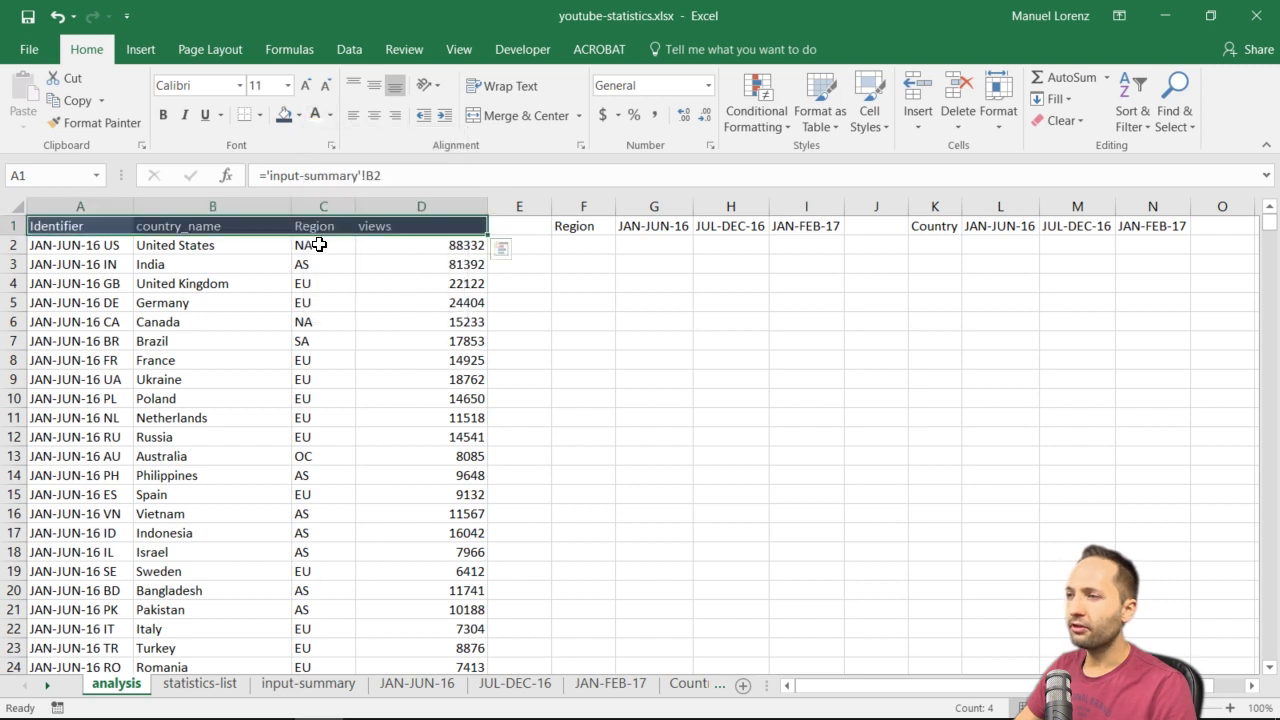
click(166, 117)
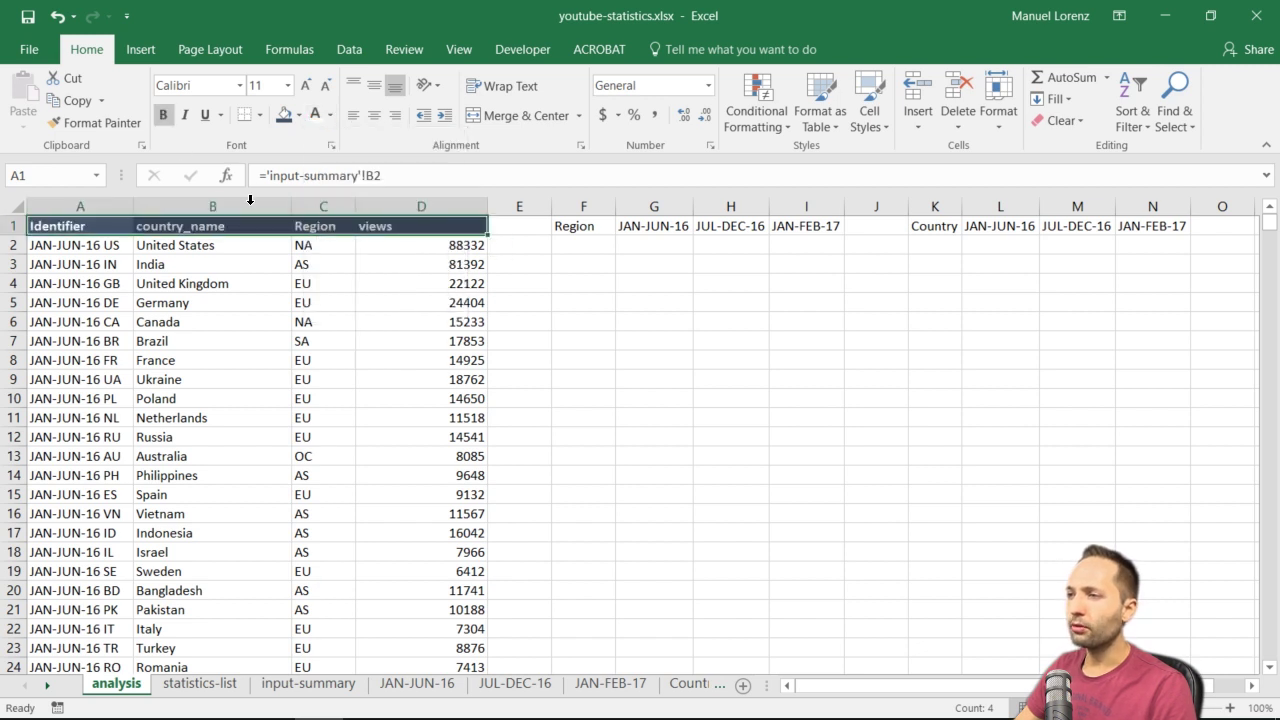
Right-align the whole of column D, including its statistic header
click(422, 224)
key(ctrl+space)
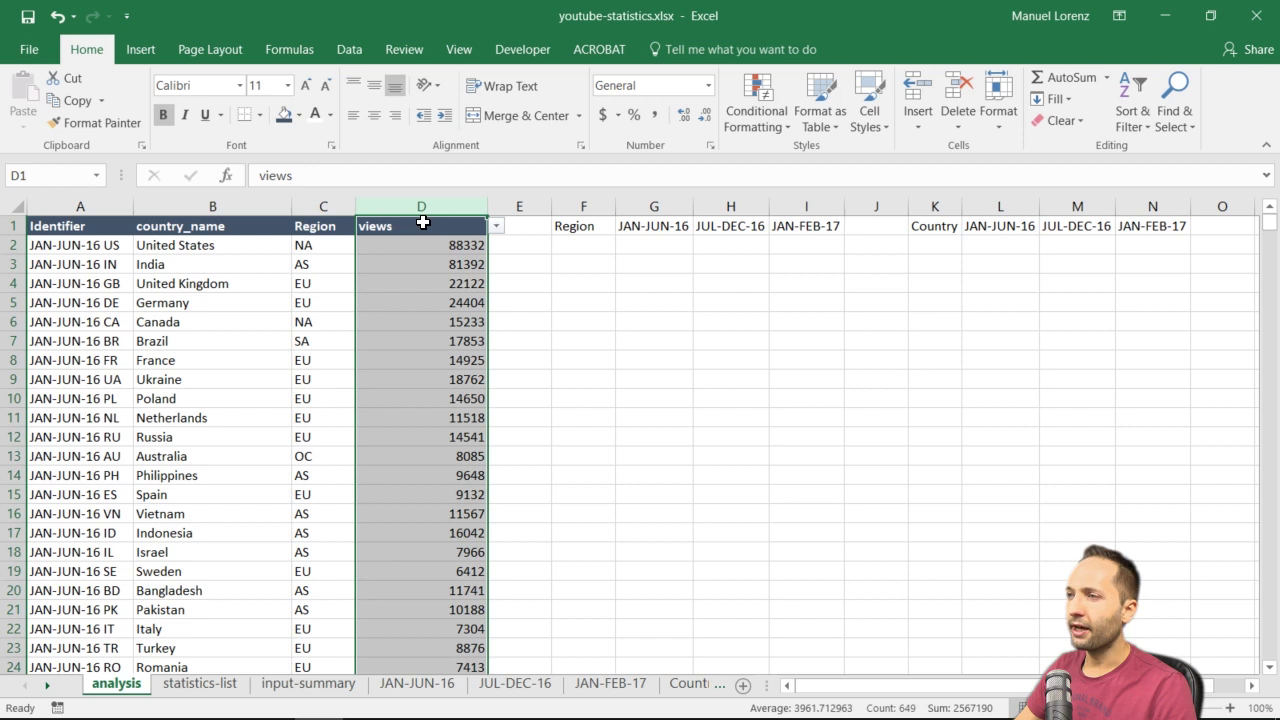
click(394, 123)
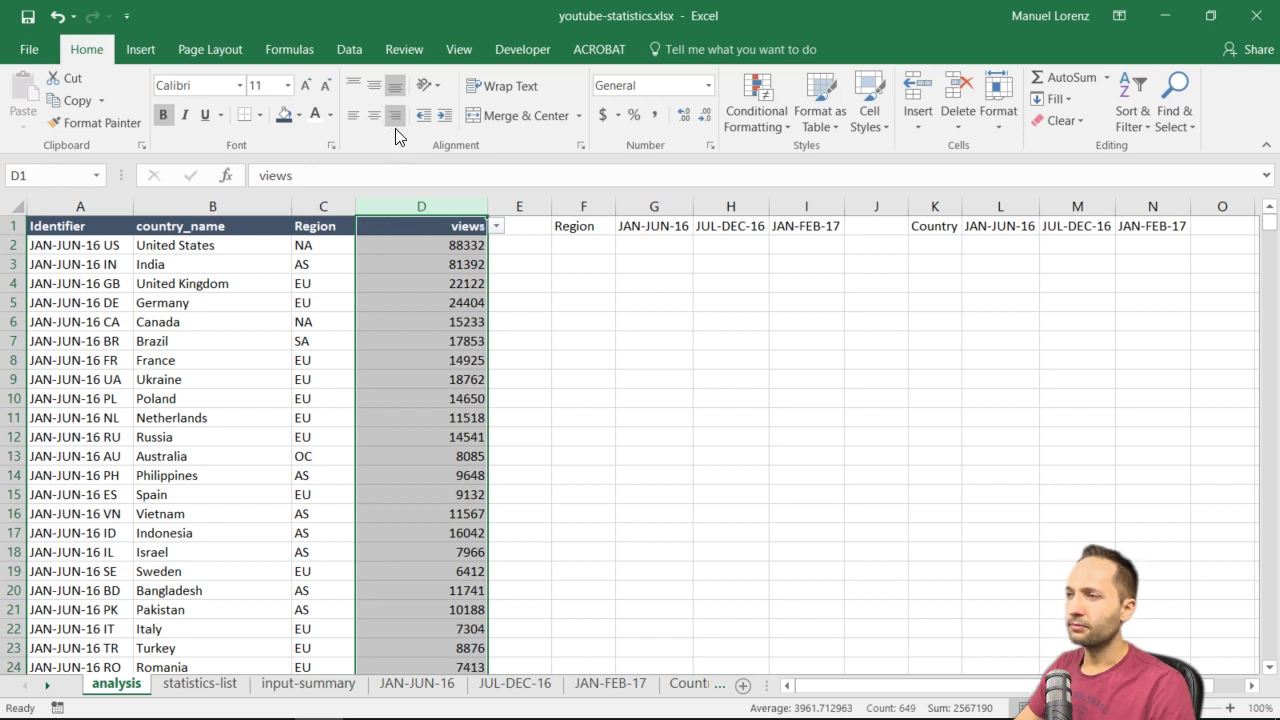
click(560, 281)
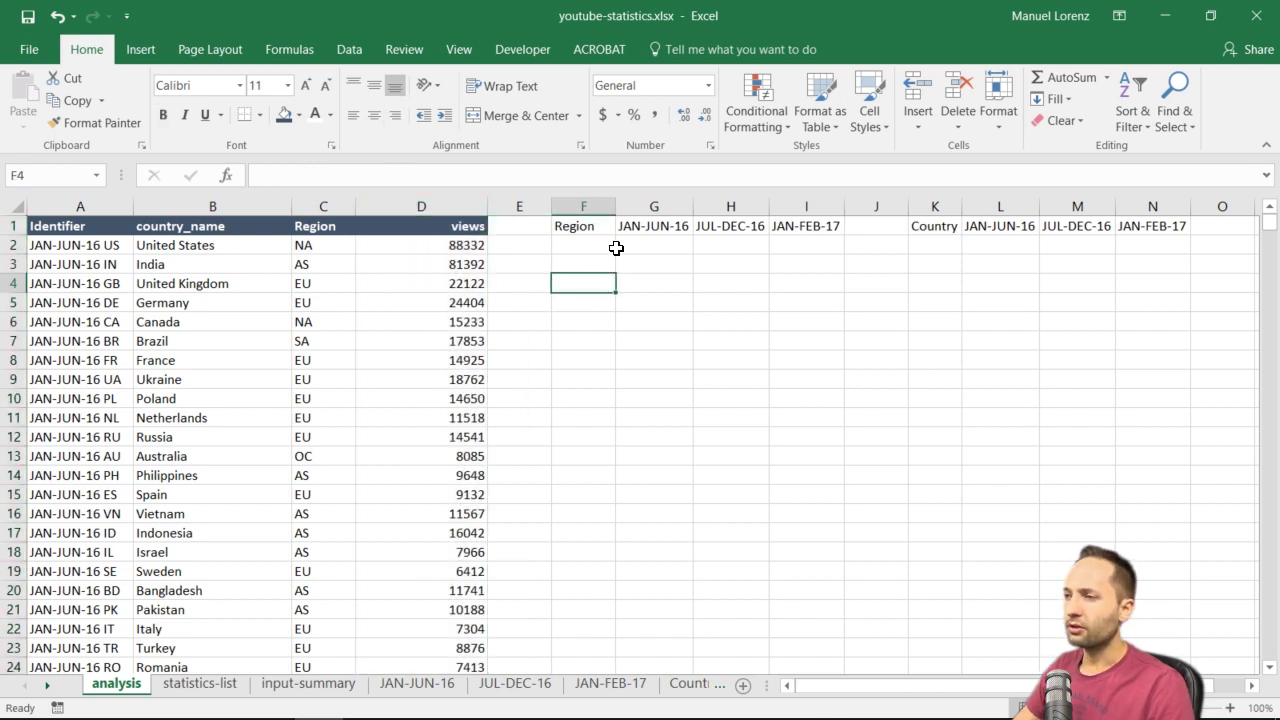
Format the headers F1:I1 with a dark blue-gray fill and bold white text
drag(576, 228, 751, 227)
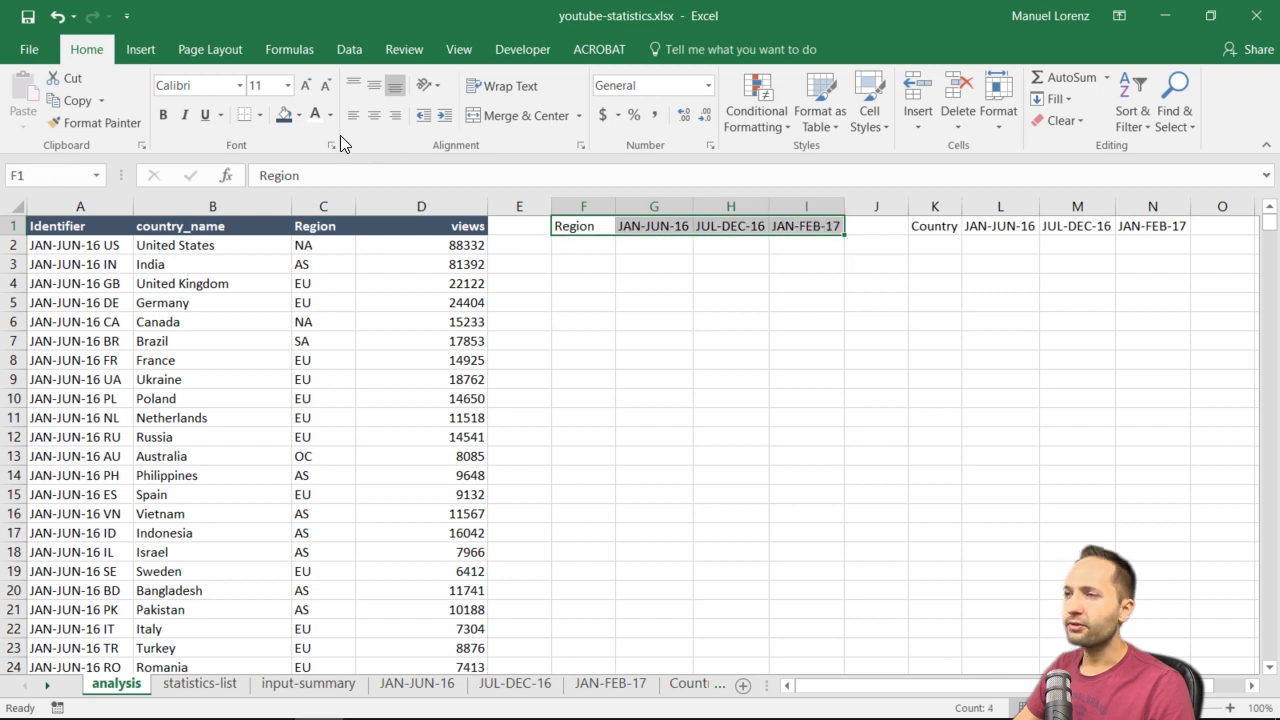
click(292, 118)
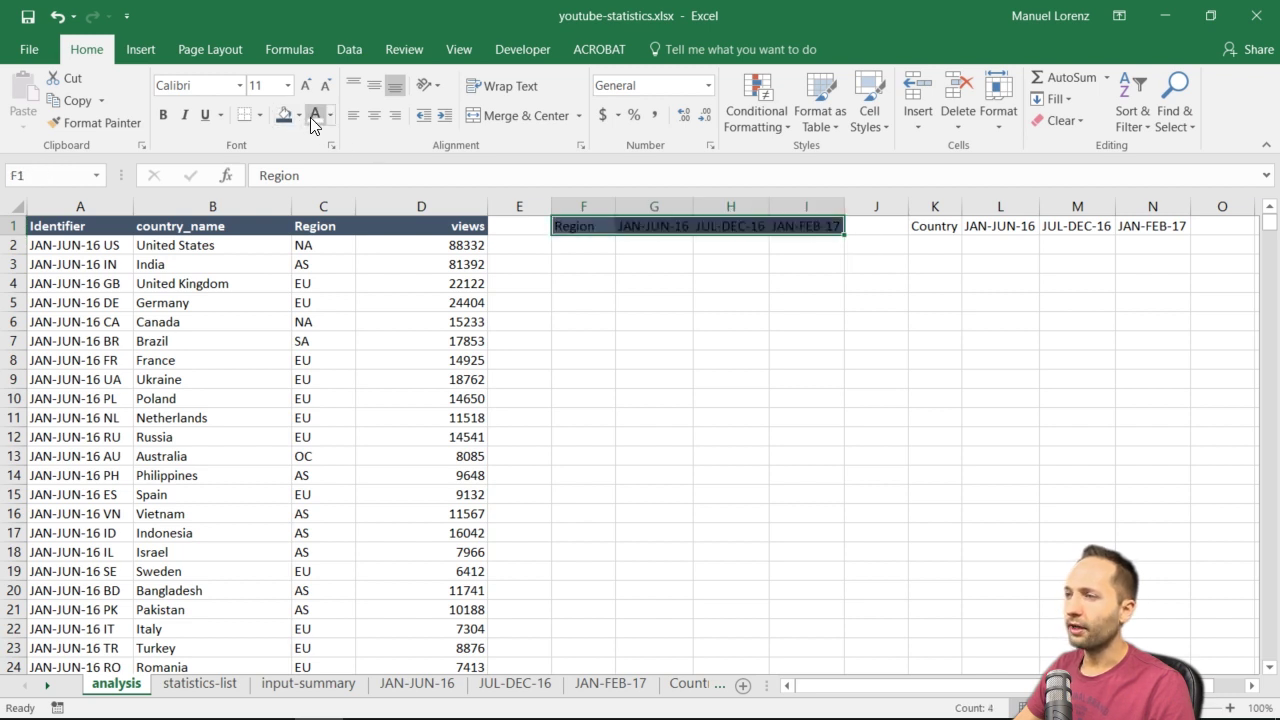
click(314, 120)
click(164, 115)
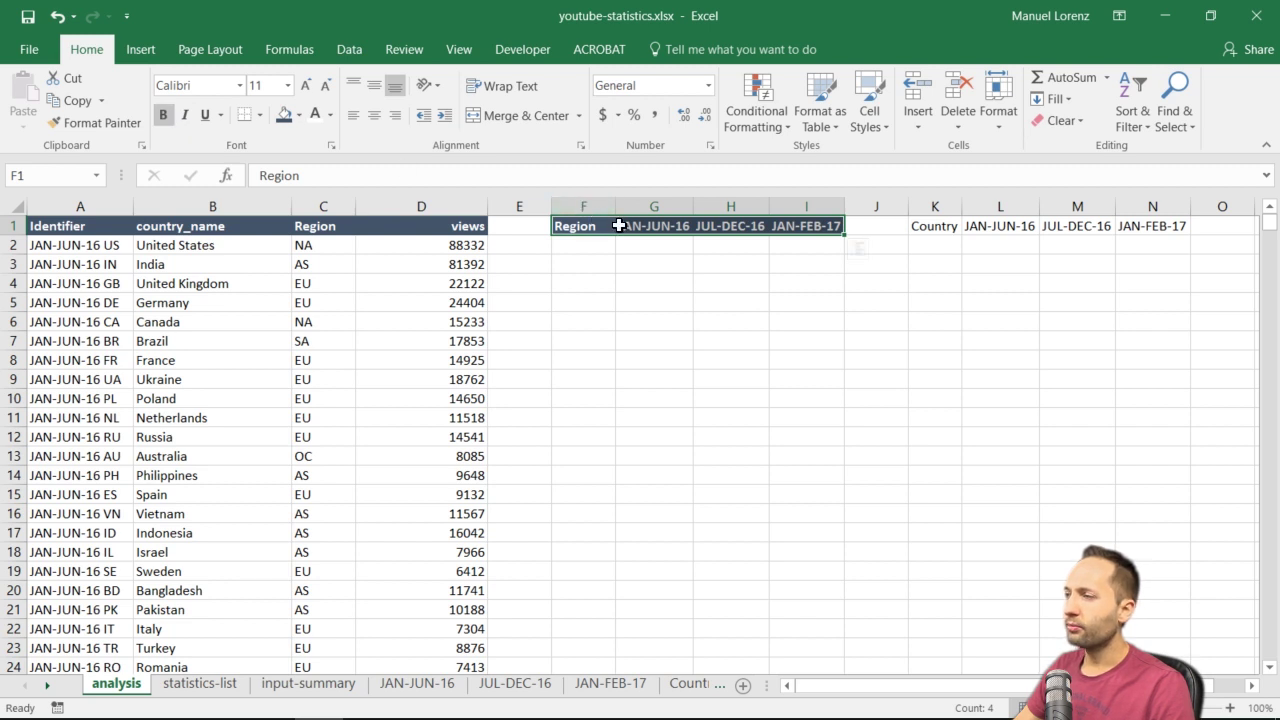
Copy only the formatting of the headers F1:I1 onto K1:N1
key(ctrl+c)
drag(935, 226, 1129, 226)
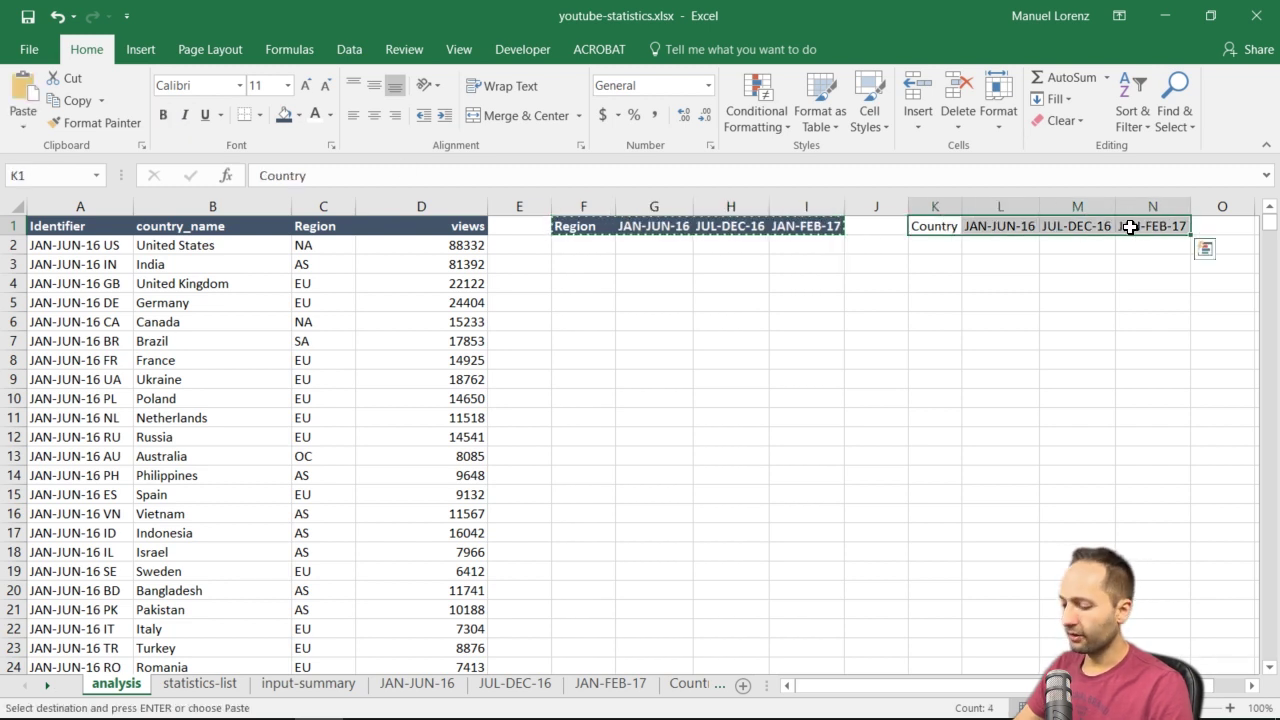
key(ctrl+alt+v)
click(706, 332)
click(867, 524)
click(1060, 318)
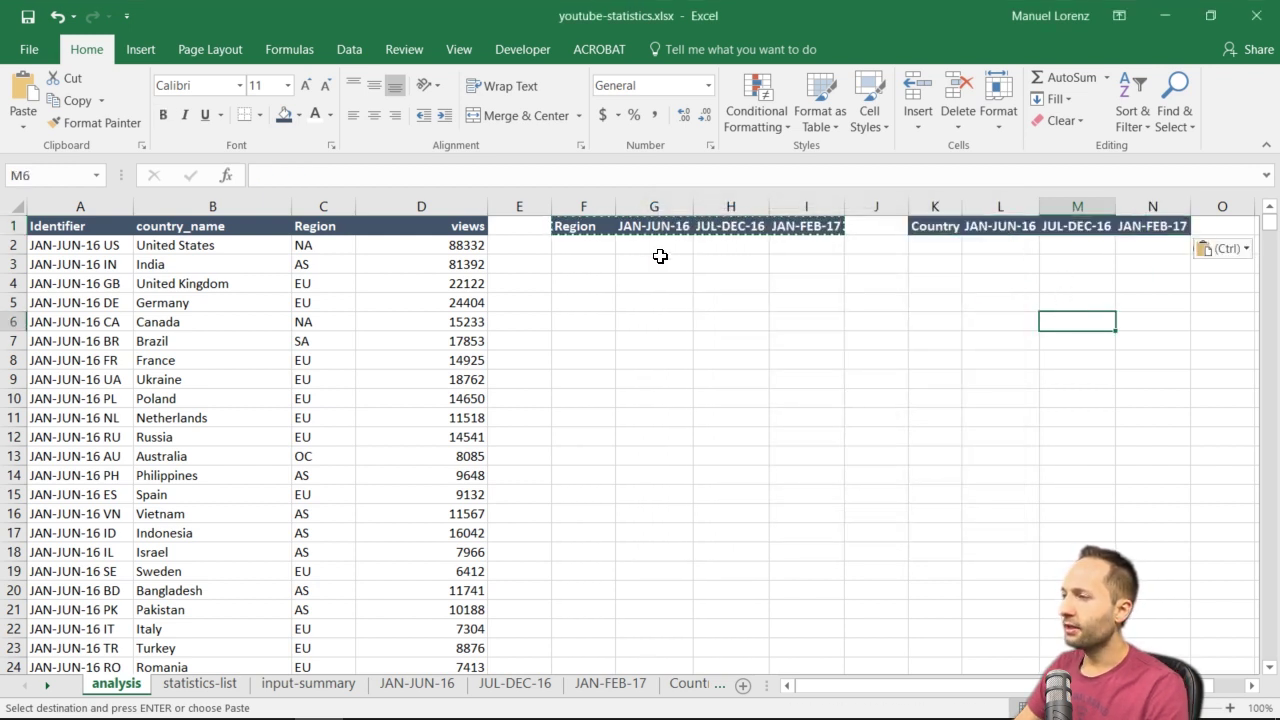
key(Escape)
Copy all region codes from C2 down and paste them as values only starting in F2
click(595, 243)
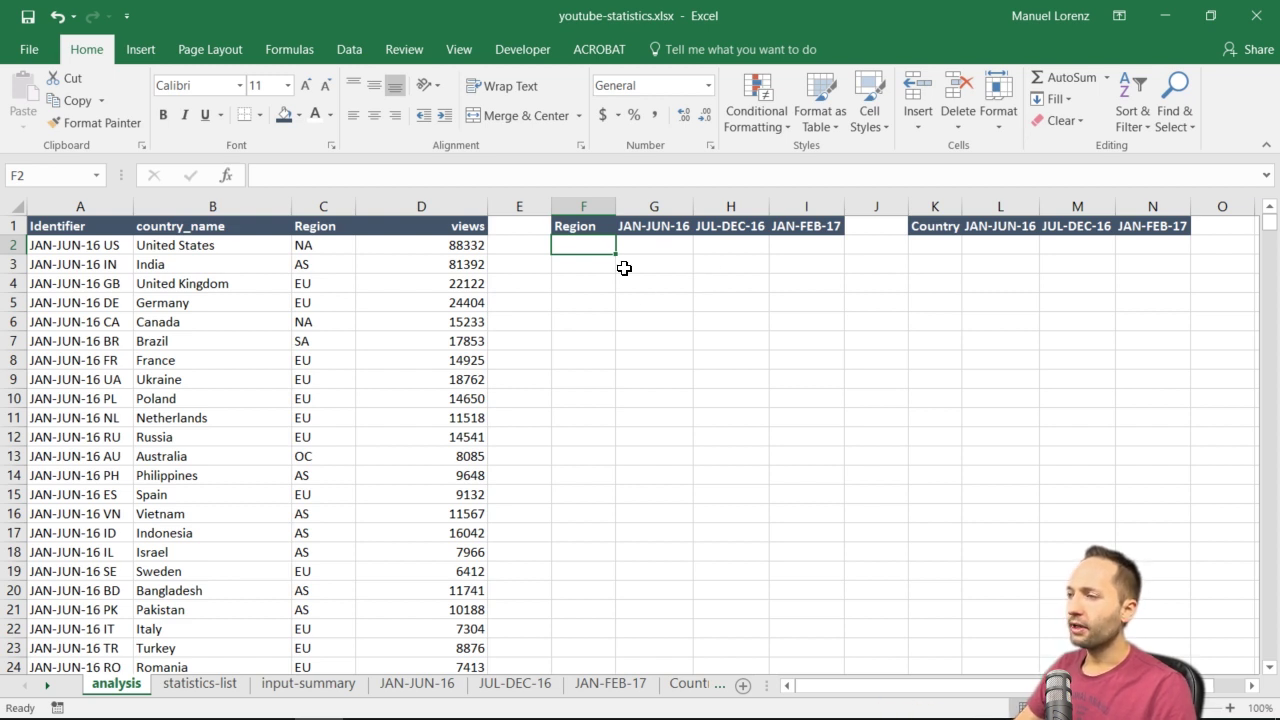
click(316, 244)
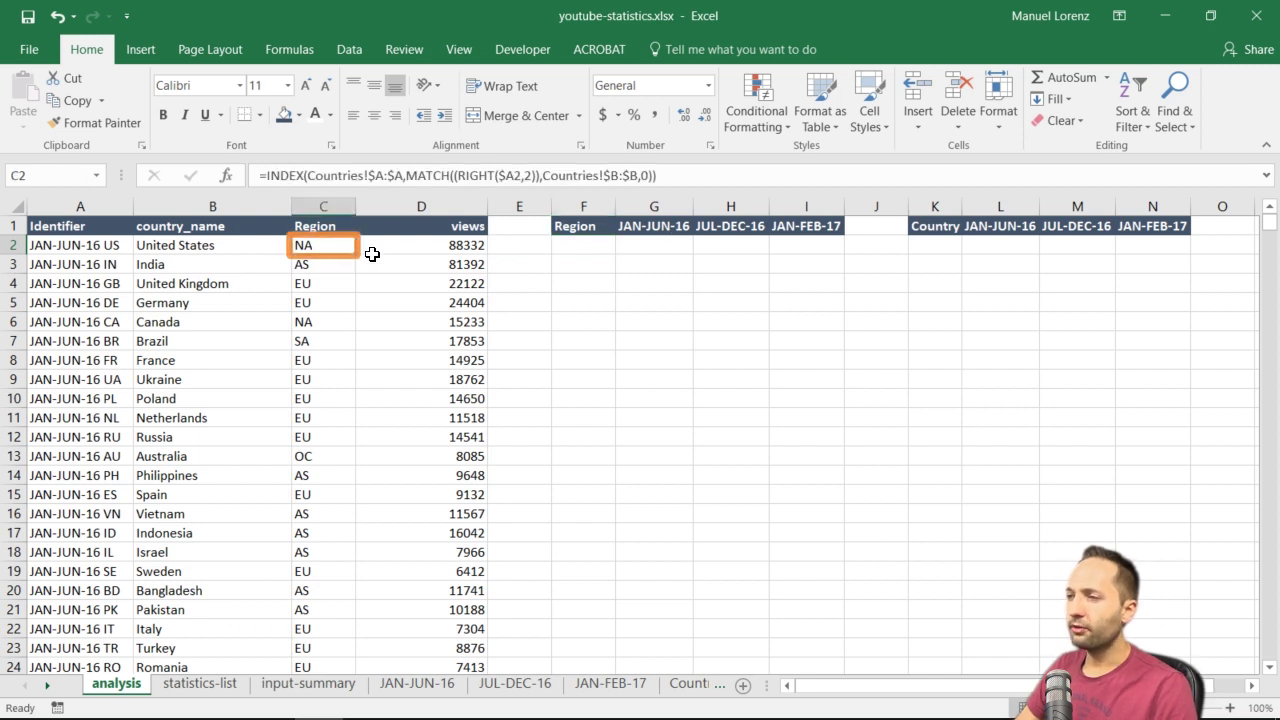
key(ctrl+shift+Down)
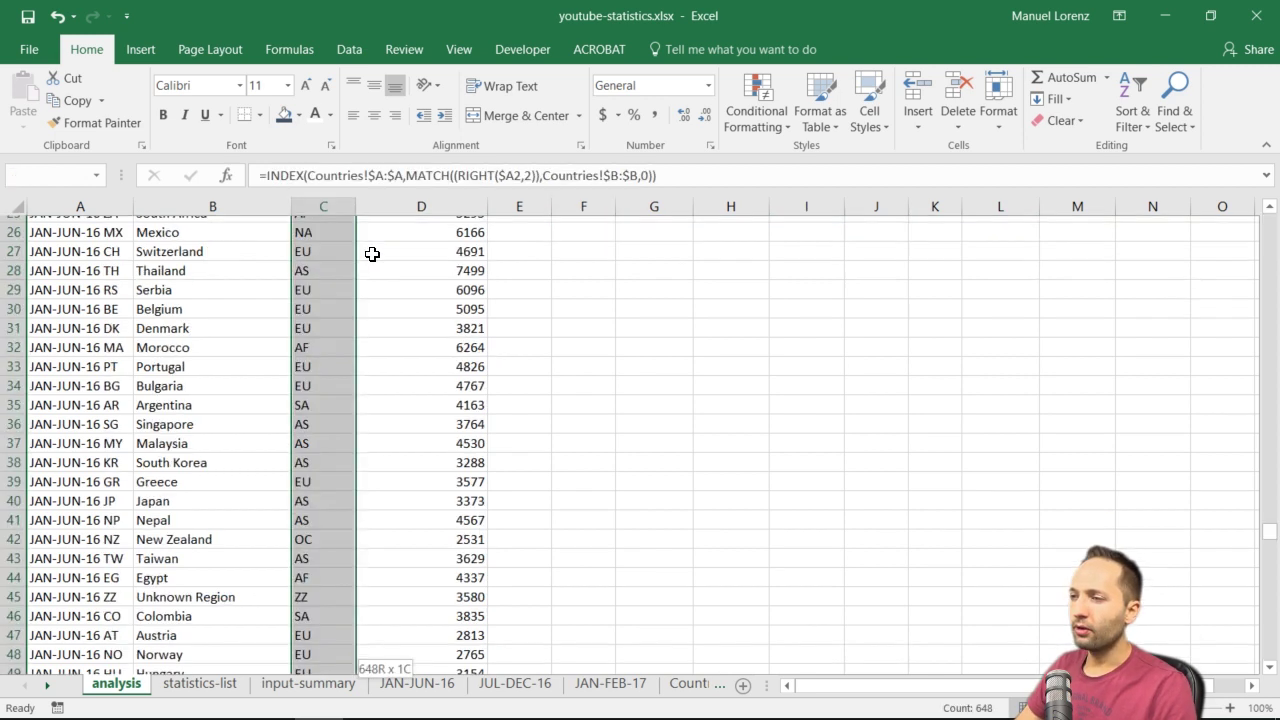
key(ctrl+c)
drag(1268, 652, 1247, 218)
click(597, 242)
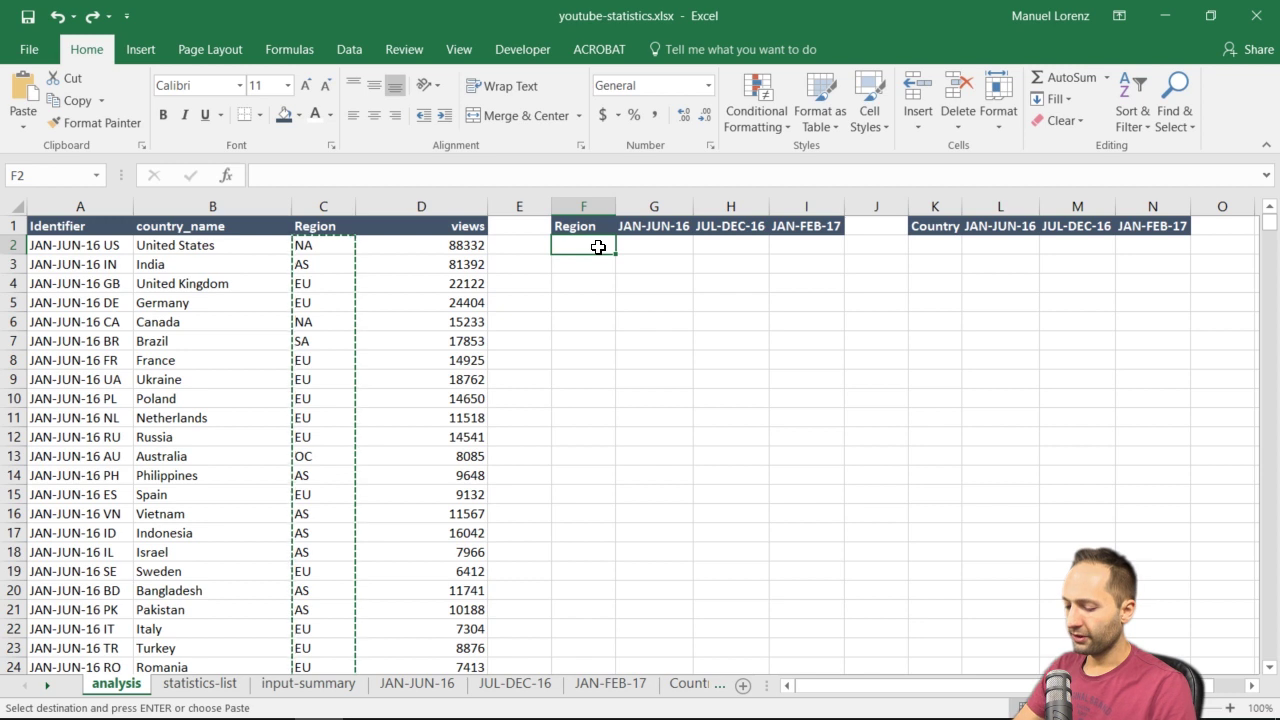
key(ctrl+alt+v)
click(705, 312)
click(867, 526)
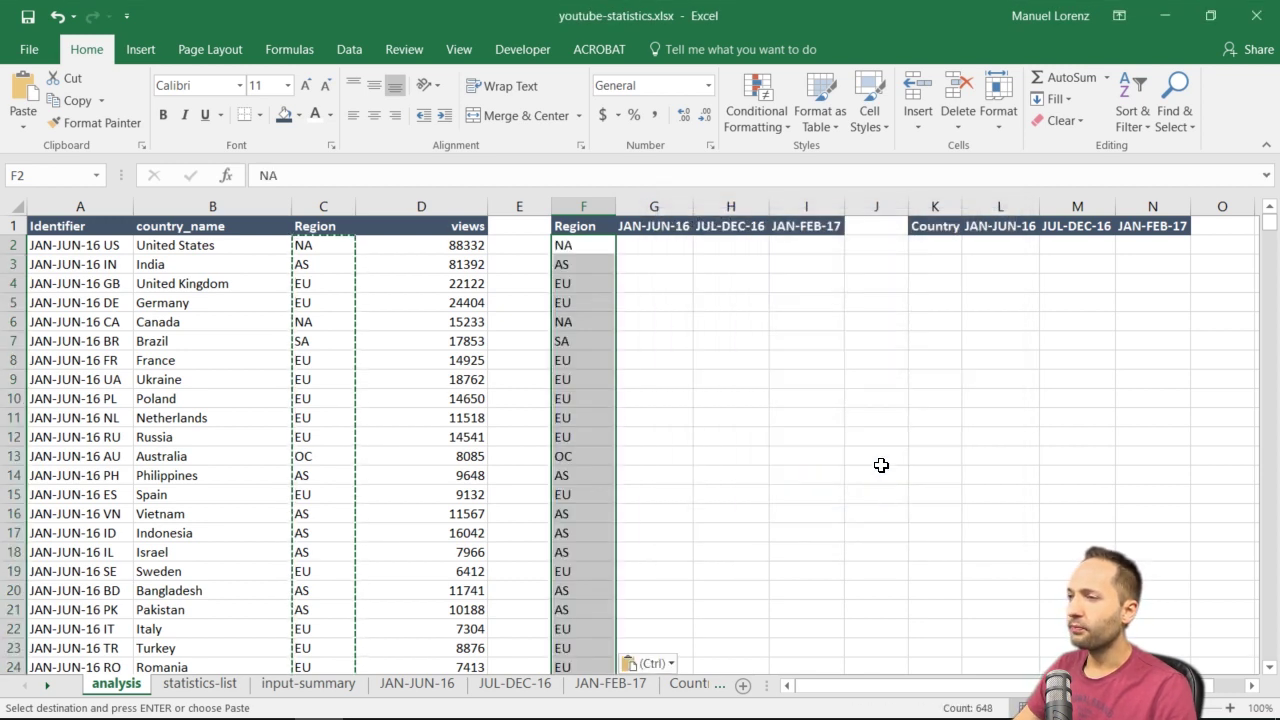
Copy all country names from B2 down and paste them as values only starting in K2
click(225, 247)
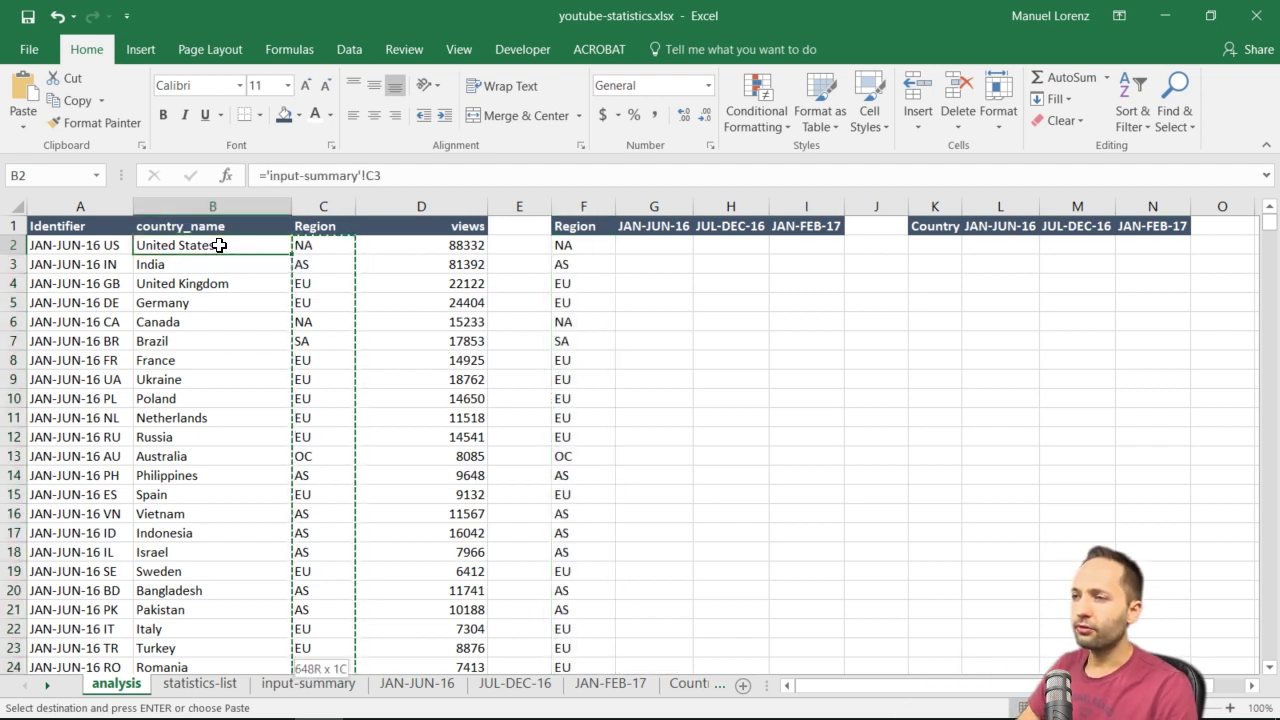
key(ctrl+shift+Down)
drag(1269, 652, 1265, 207)
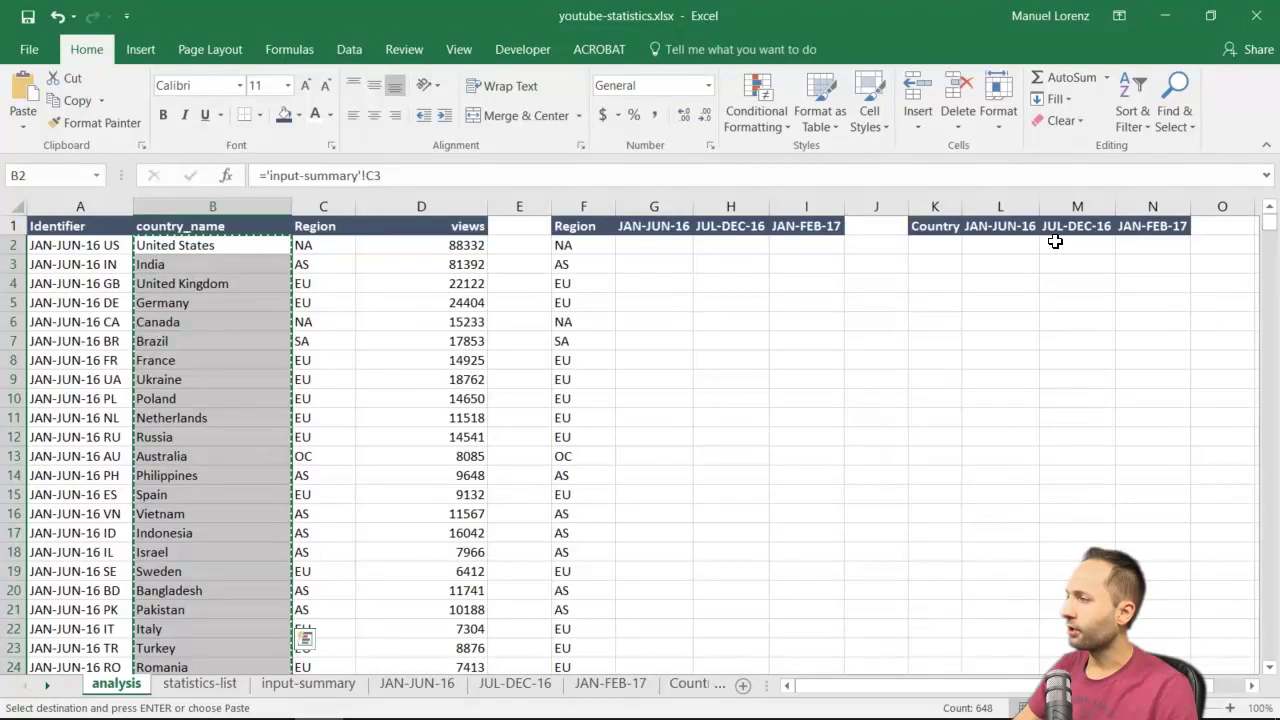
click(933, 247)
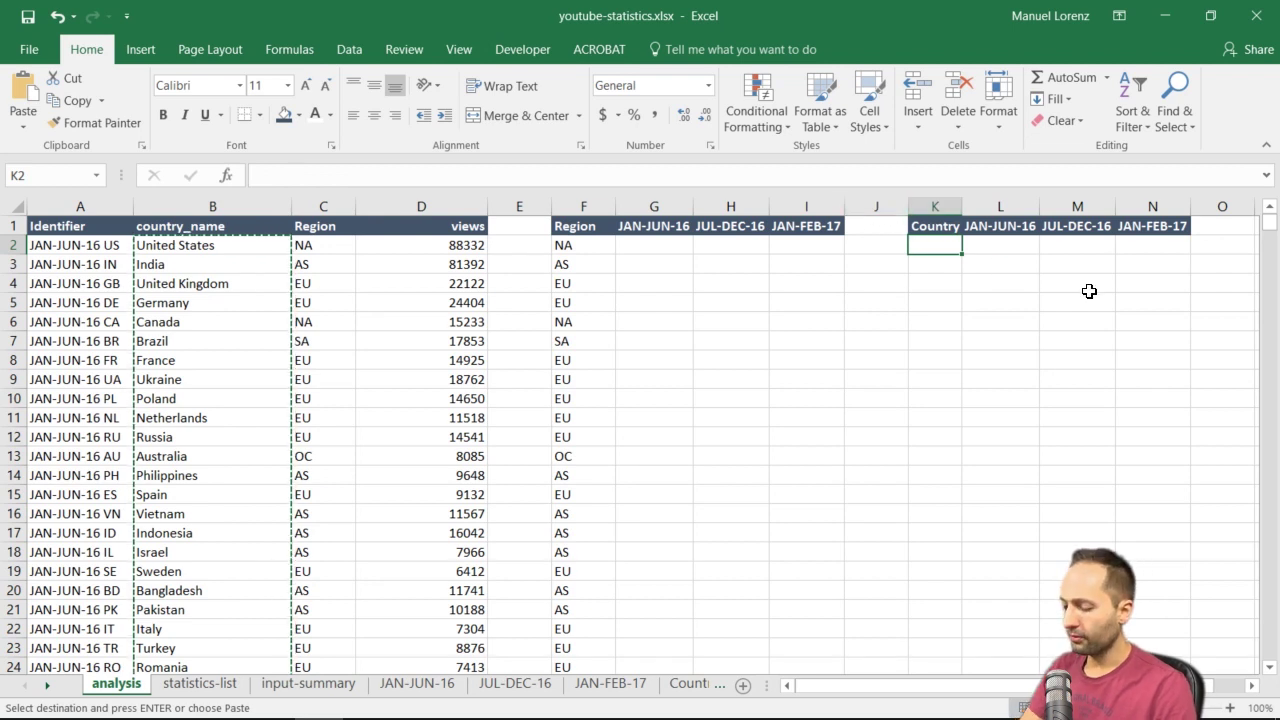
key(ctrl+alt+v)
click(698, 311)
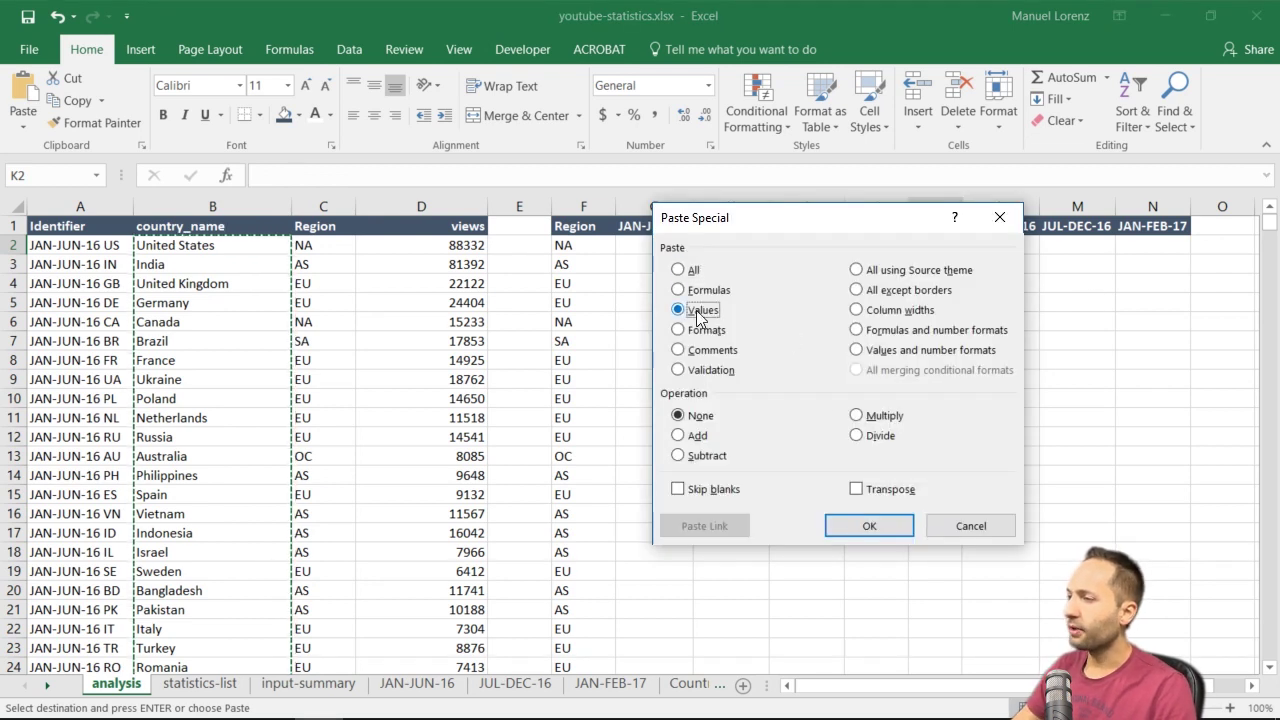
click(850, 526)
click(955, 286)
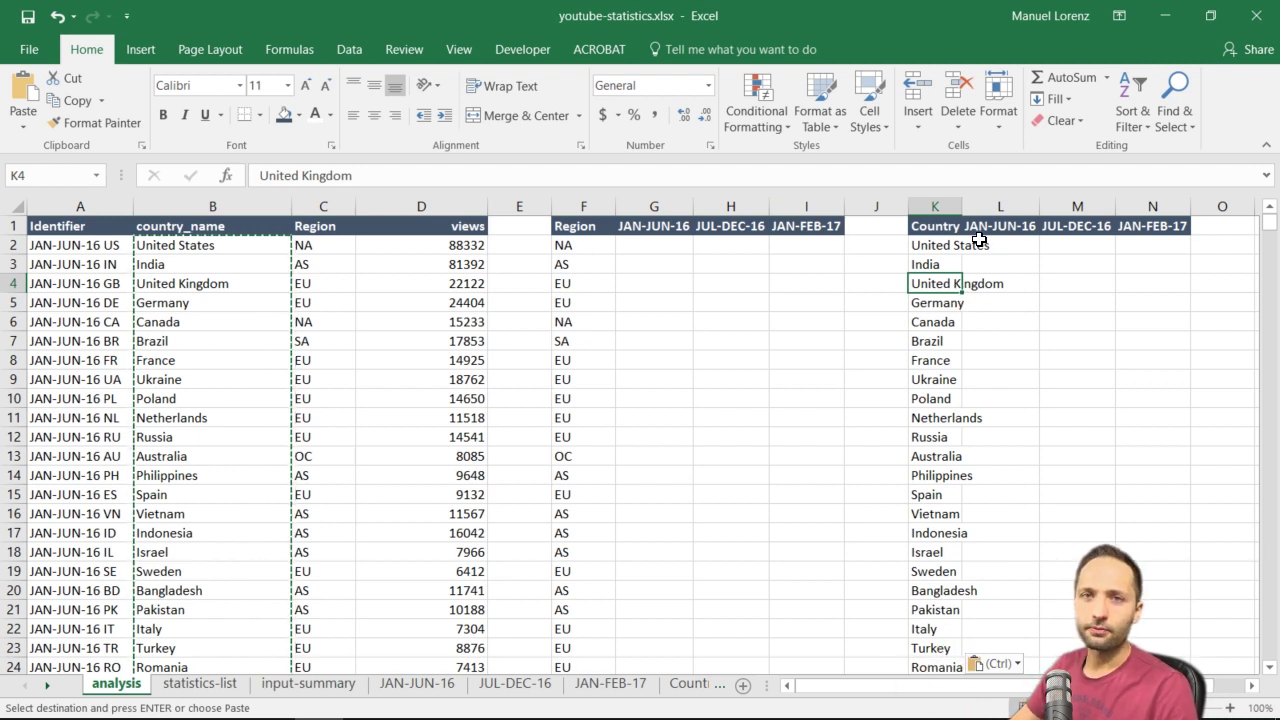
Remove duplicates from the Region column F, continuing with the current selection only and treating the first row as headers
click(558, 250)
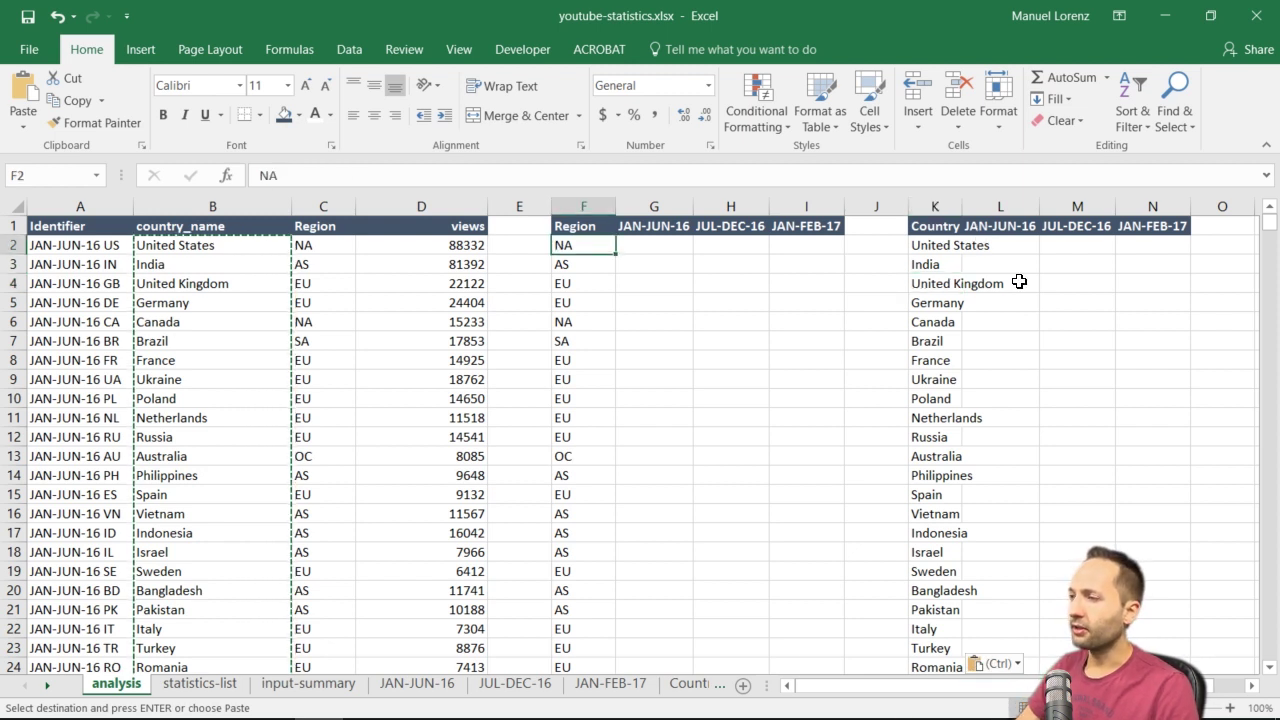
key(ctrl)
key(Escape)
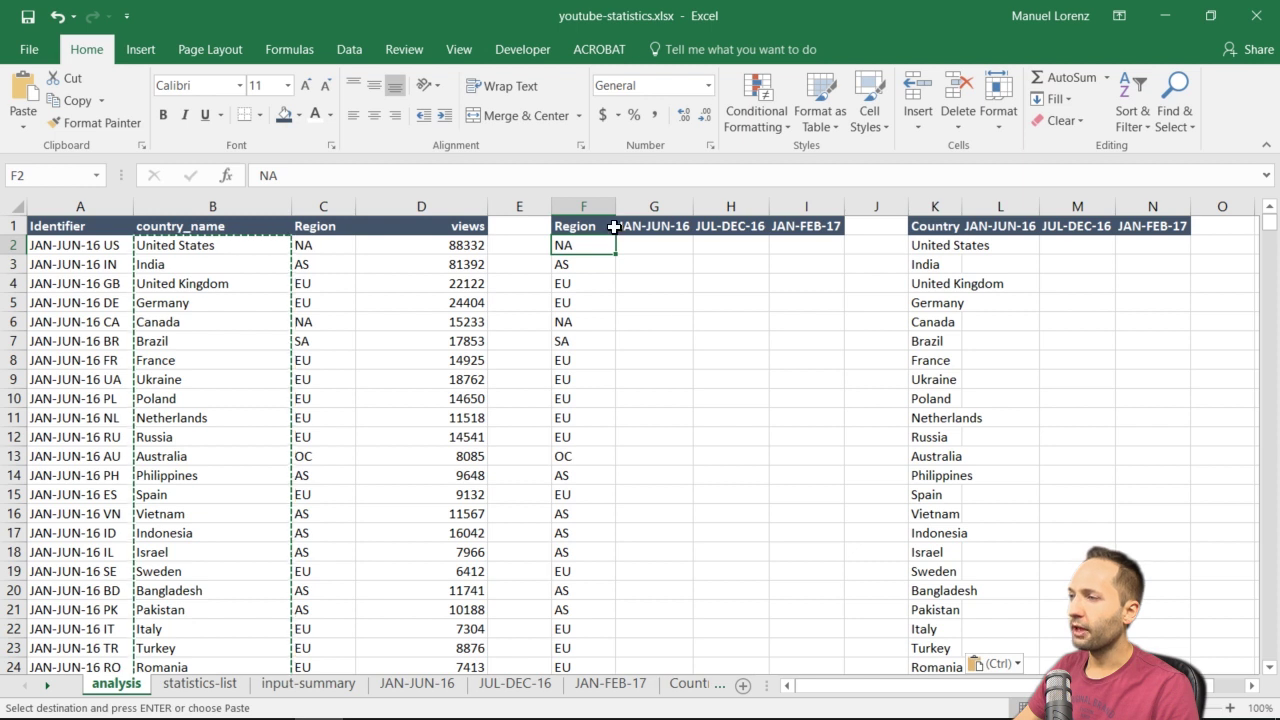
click(585, 206)
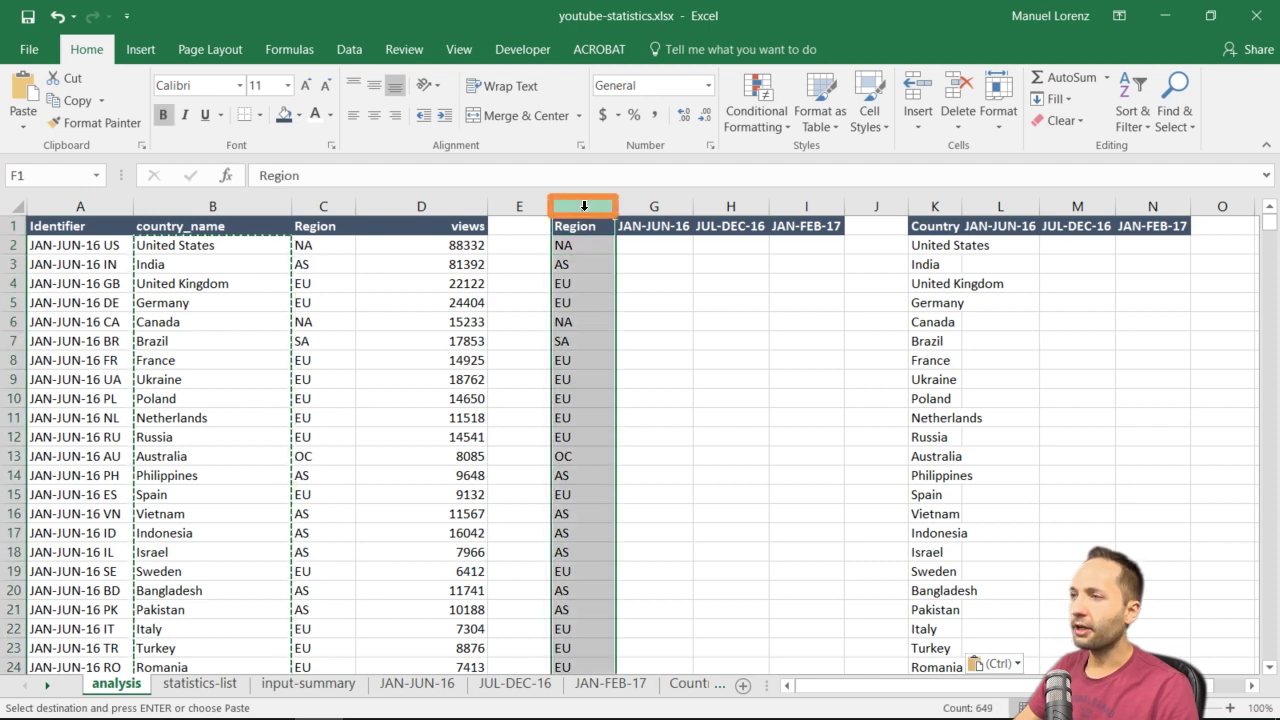
click(343, 49)
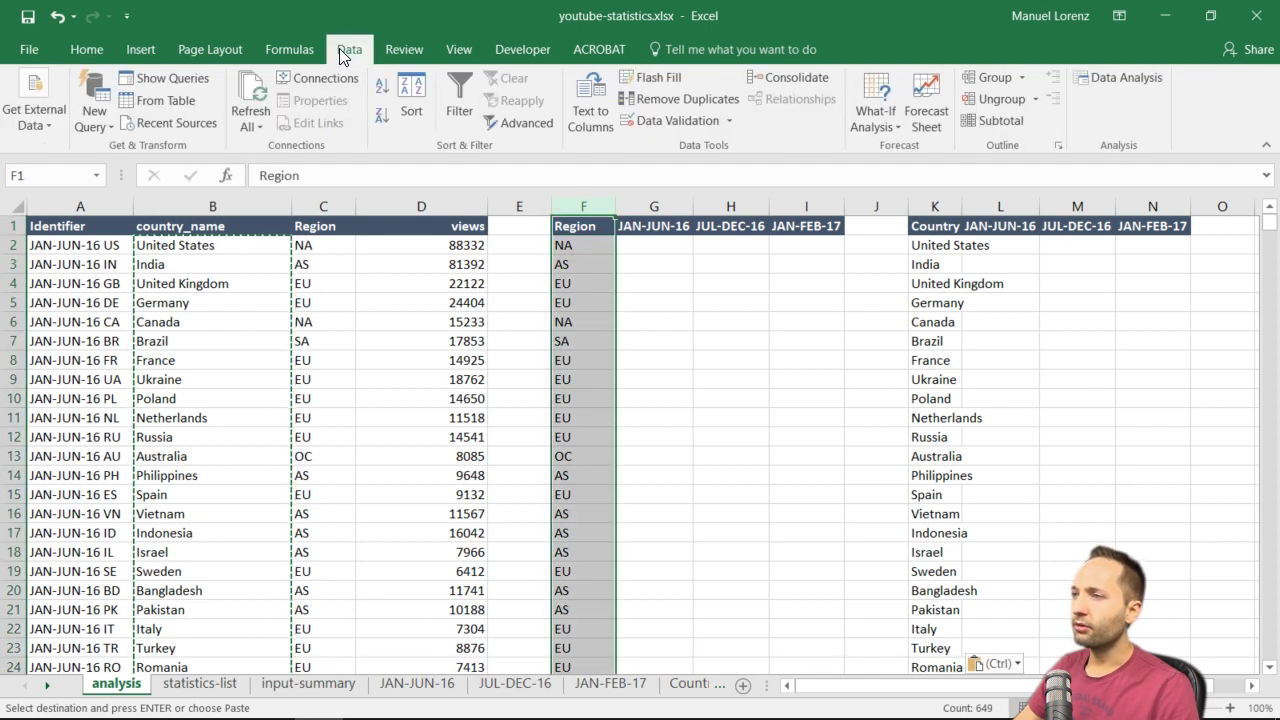
click(700, 101)
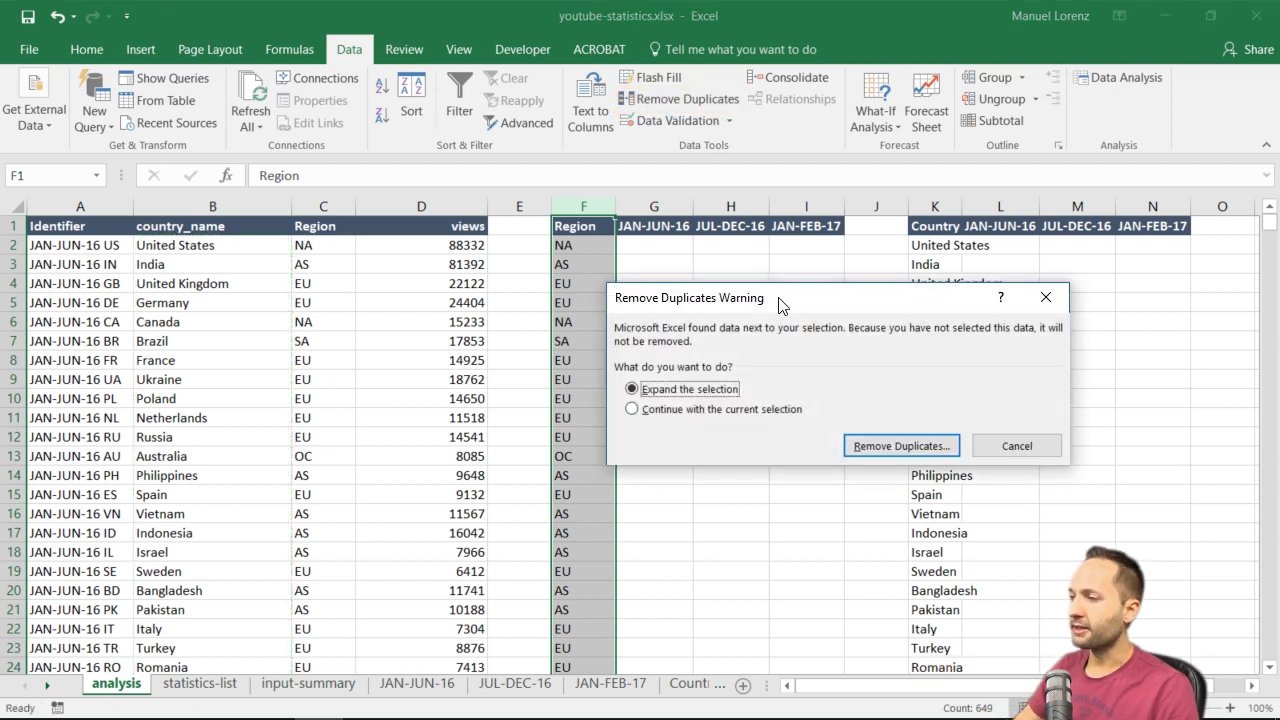
click(667, 410)
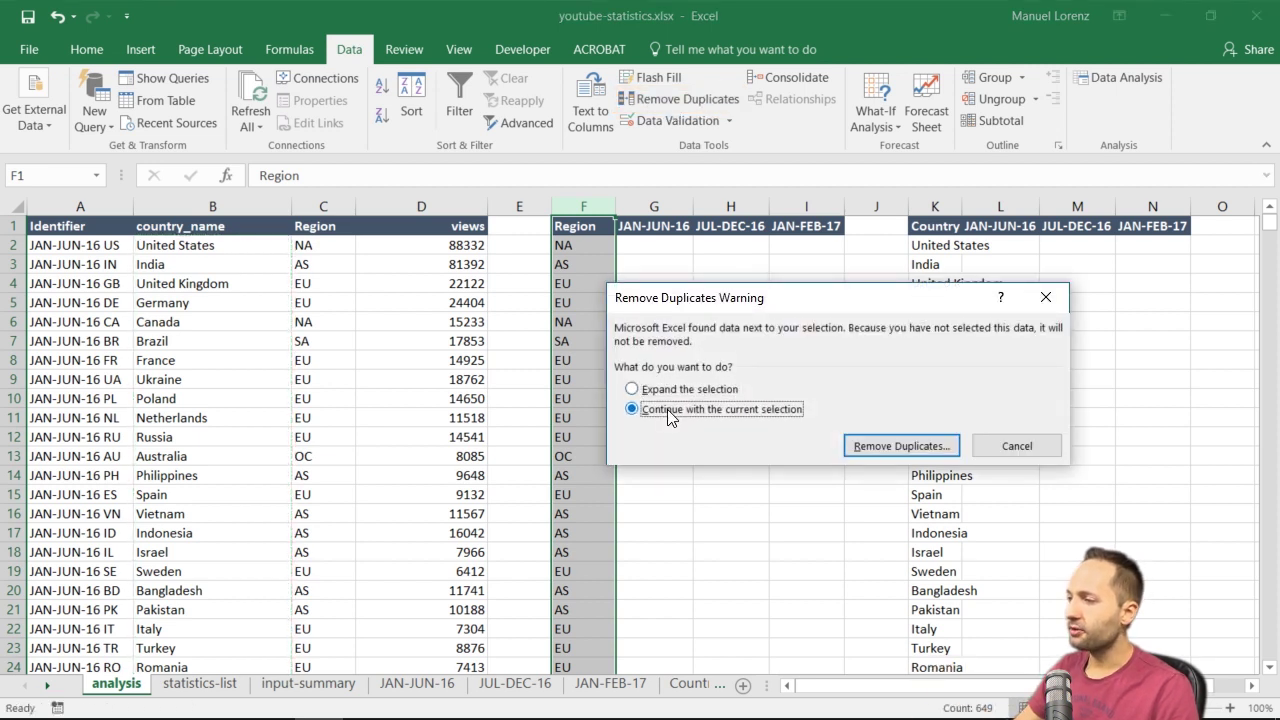
click(886, 448)
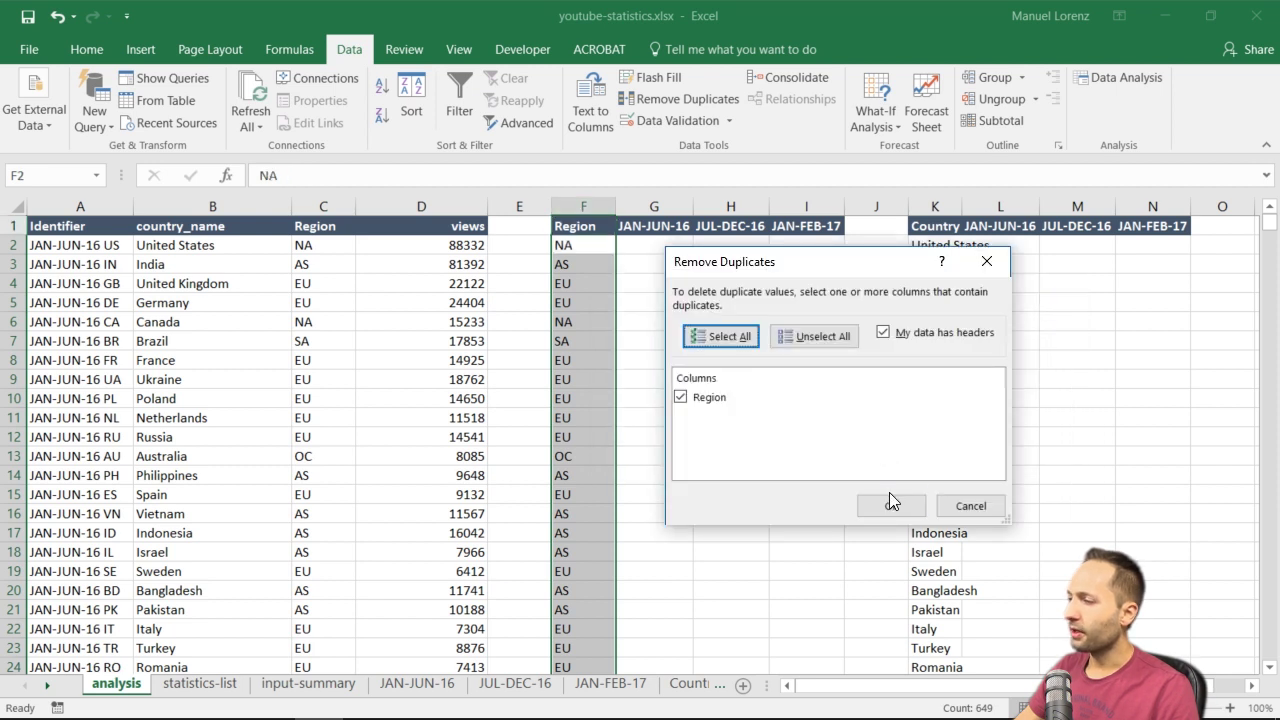
click(889, 499)
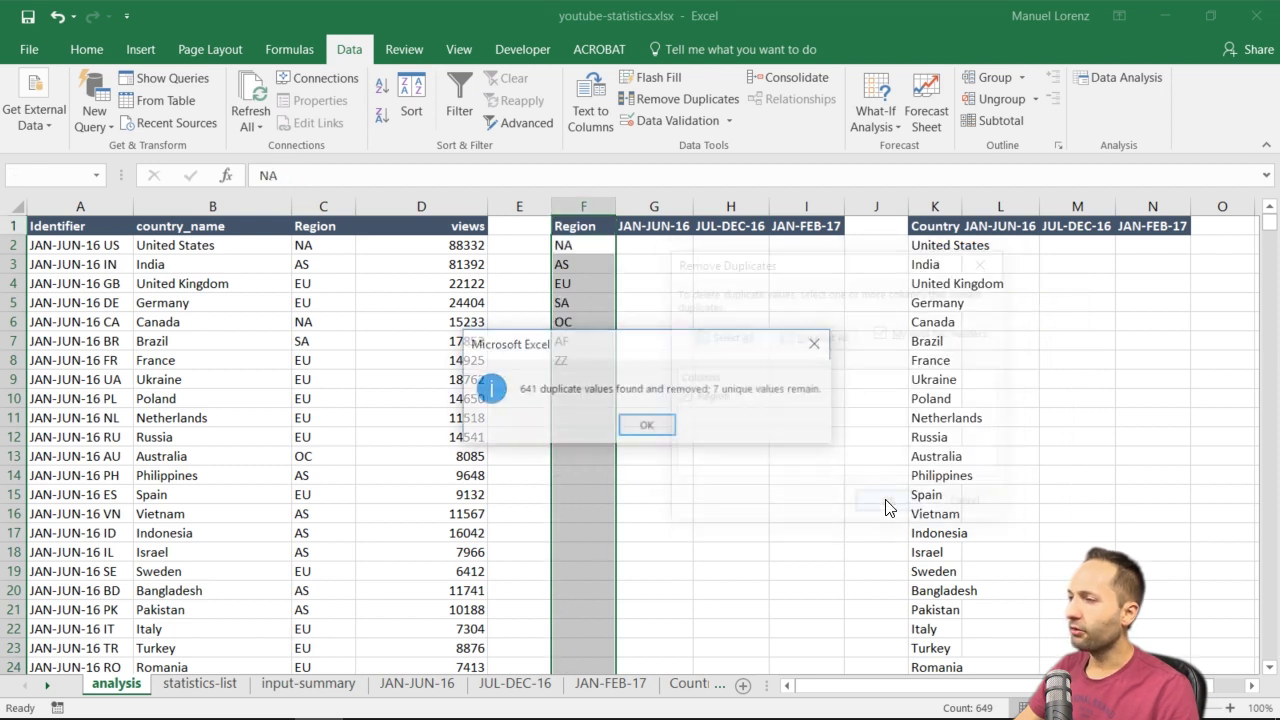
click(650, 426)
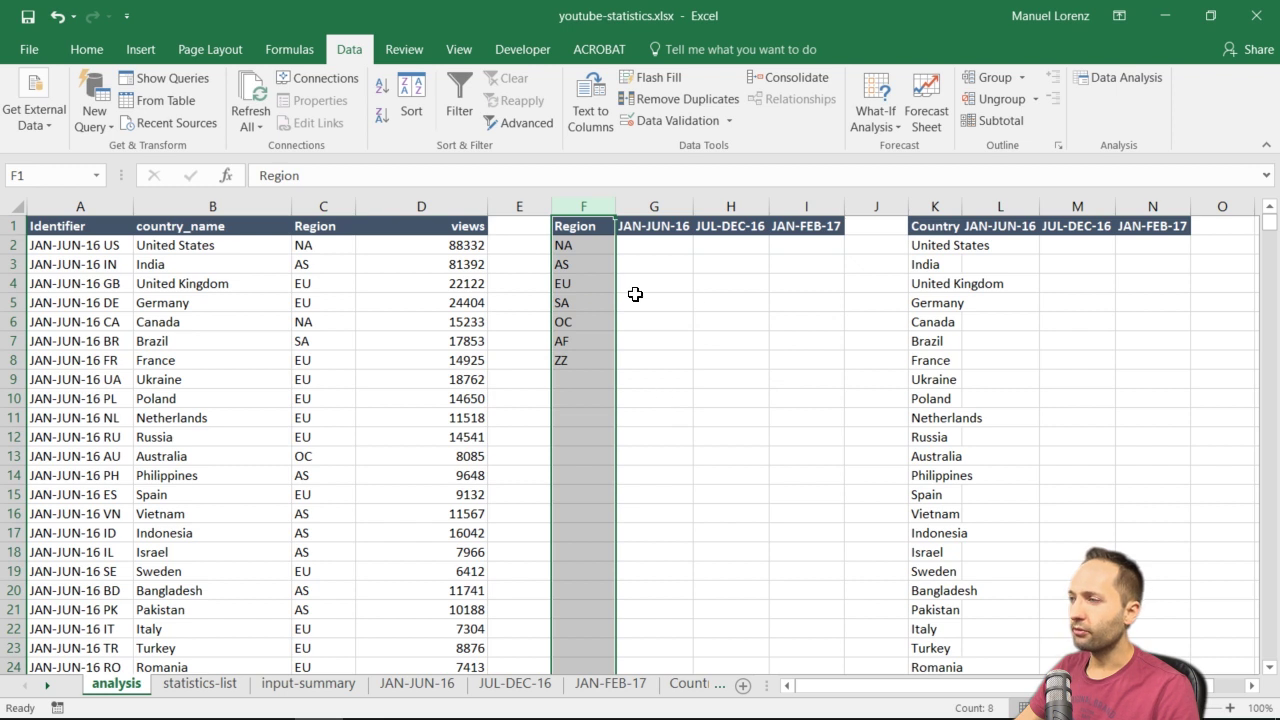
Remove duplicates from the Country column K, continuing with the current selection only and treating the first row as headers
click(935, 206)
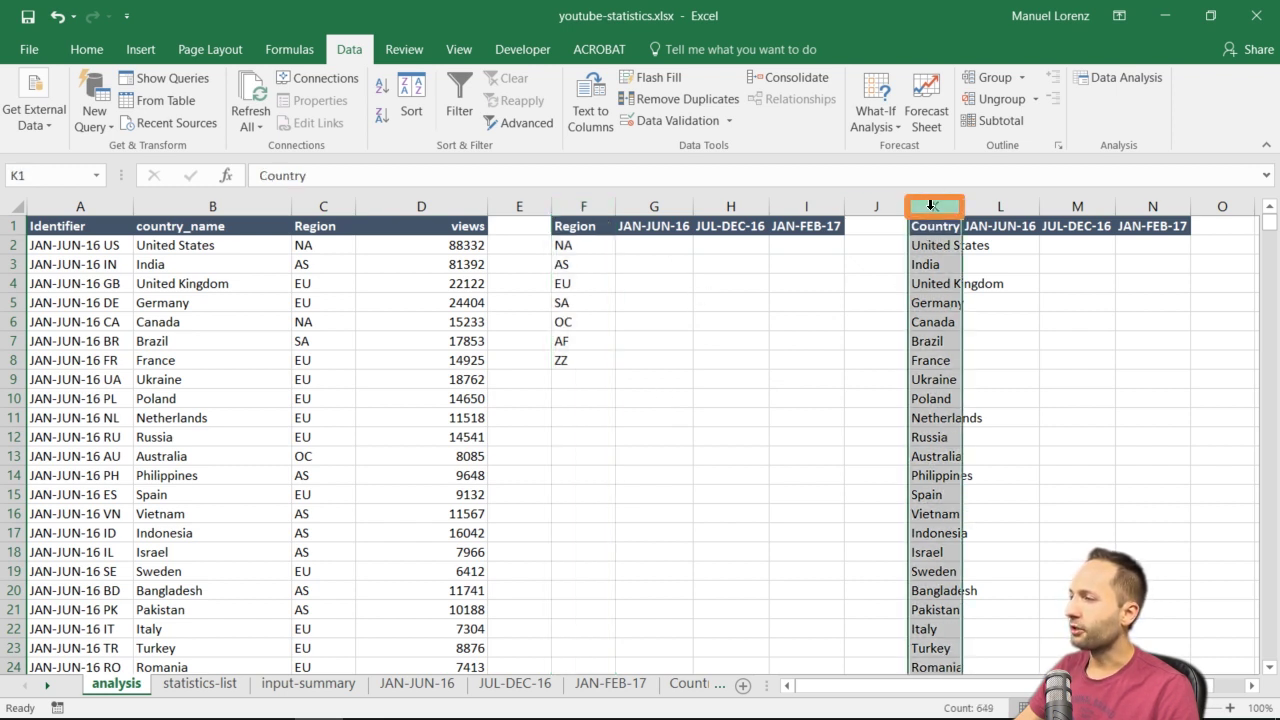
click(679, 96)
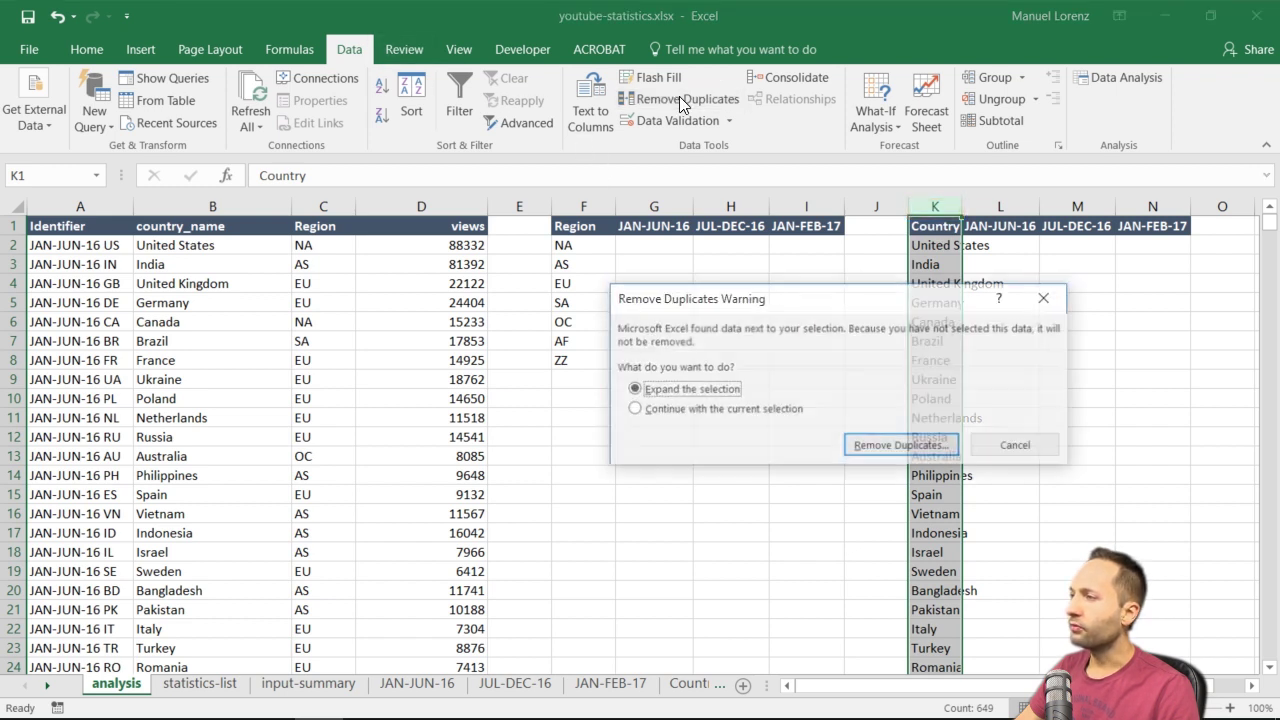
click(682, 411)
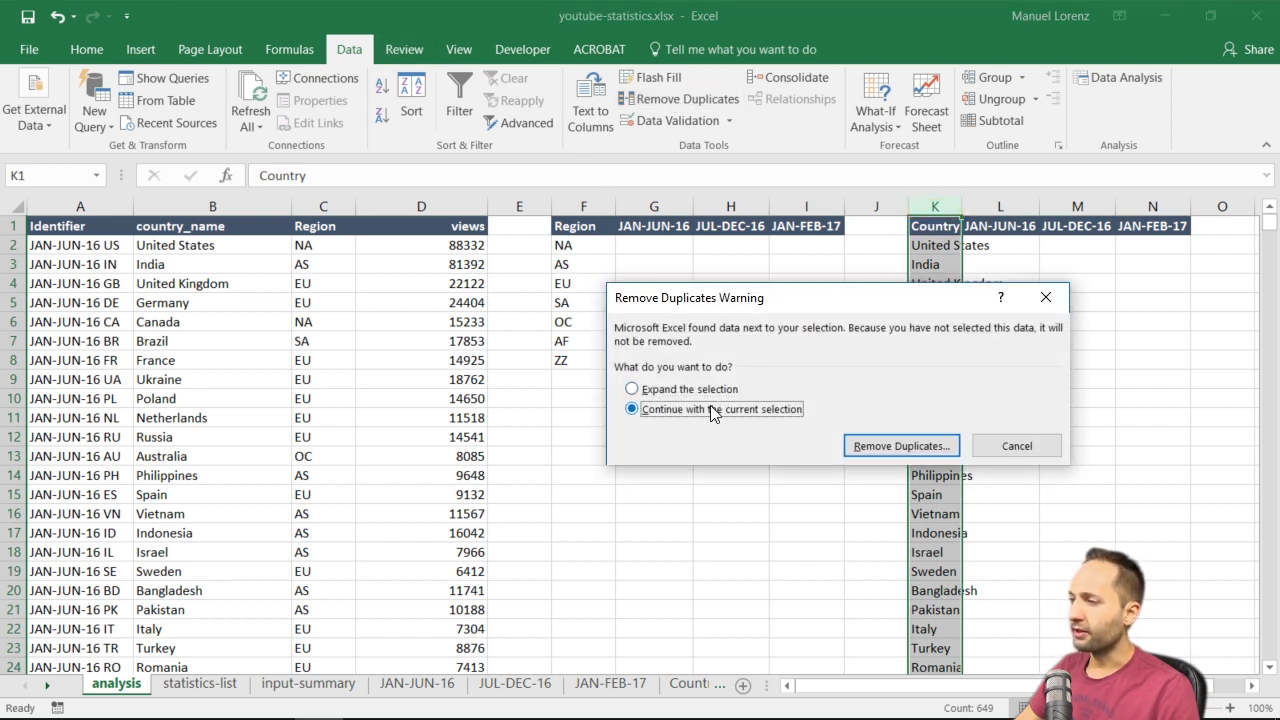
click(887, 448)
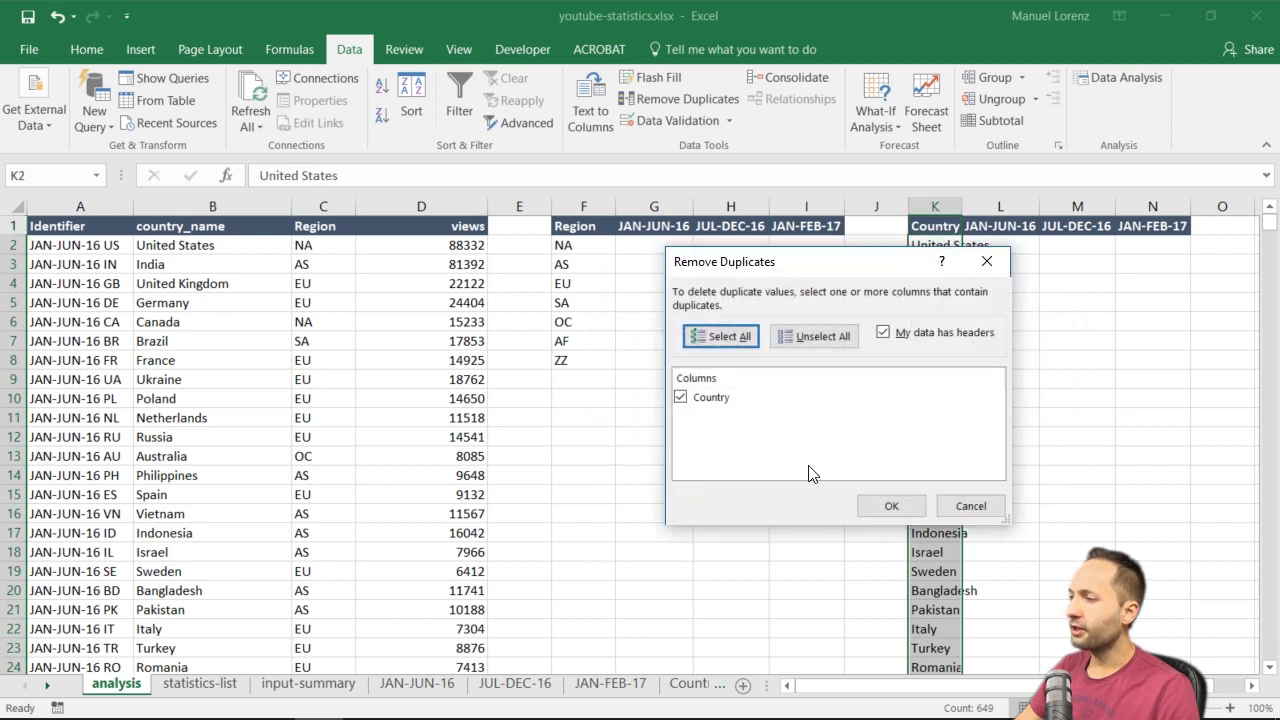
click(889, 505)
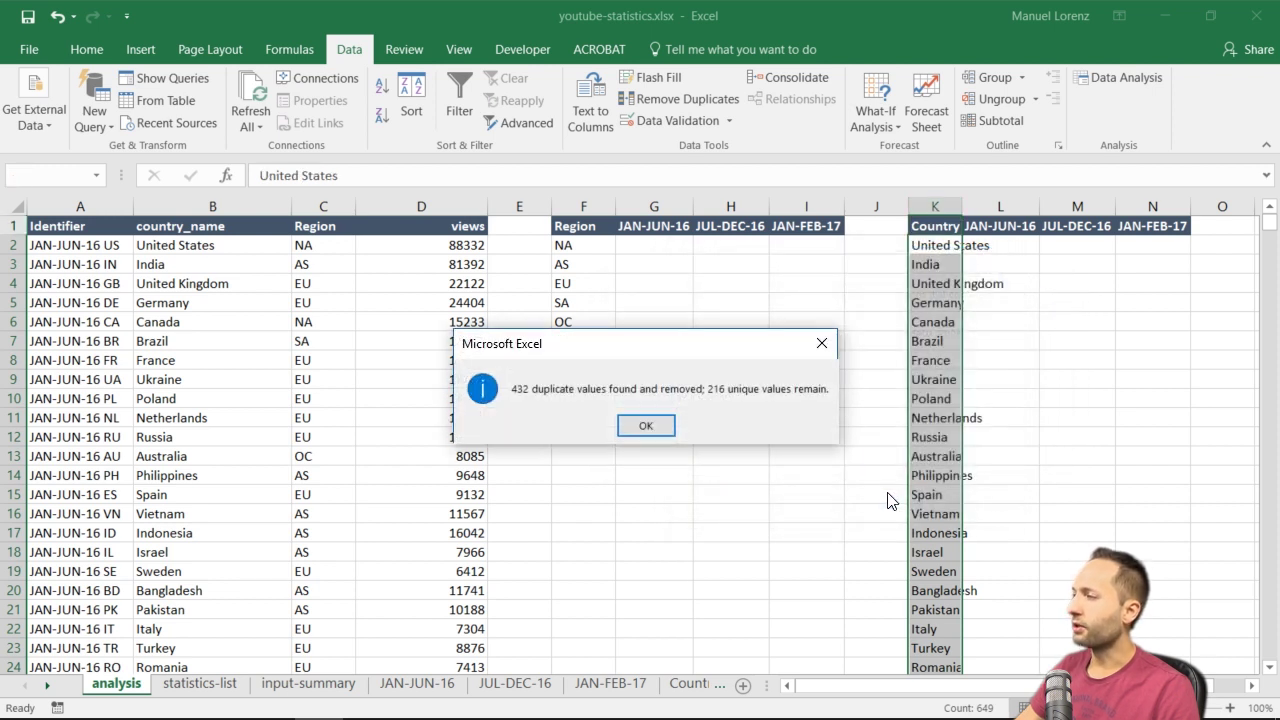
click(648, 425)
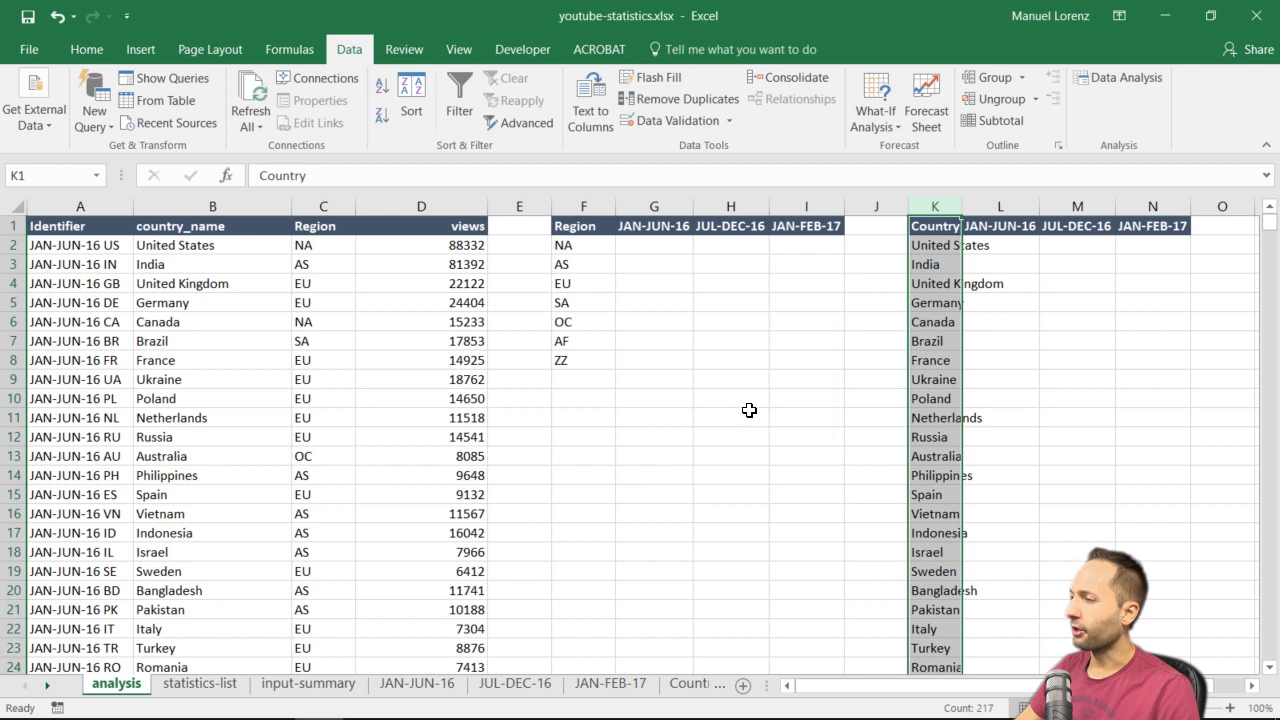
Autofit column K to the country names and narrow the empty spacer columns J and E
double_click(960, 205)
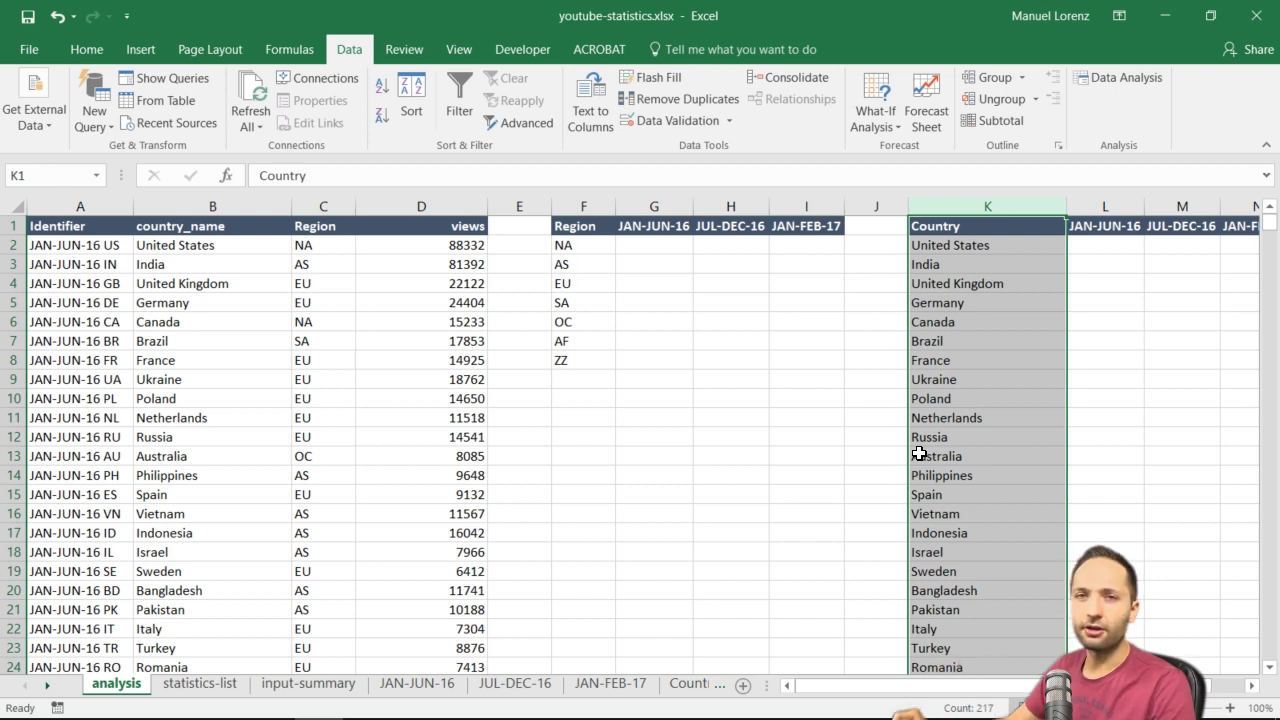
drag(908, 206, 867, 209)
drag(551, 207, 506, 207)
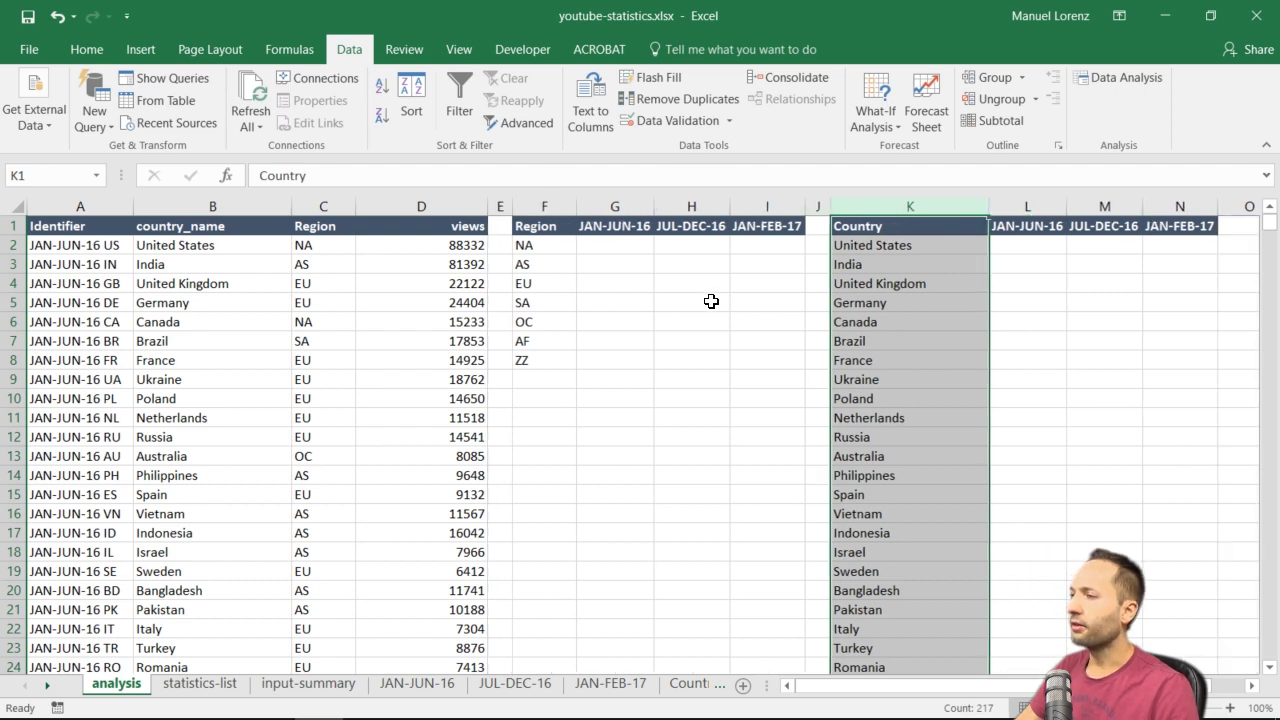
Start a SUMPRODUCT formula in G2 with the region condition --(C2:C649=F2) as its first array
click(610, 246)
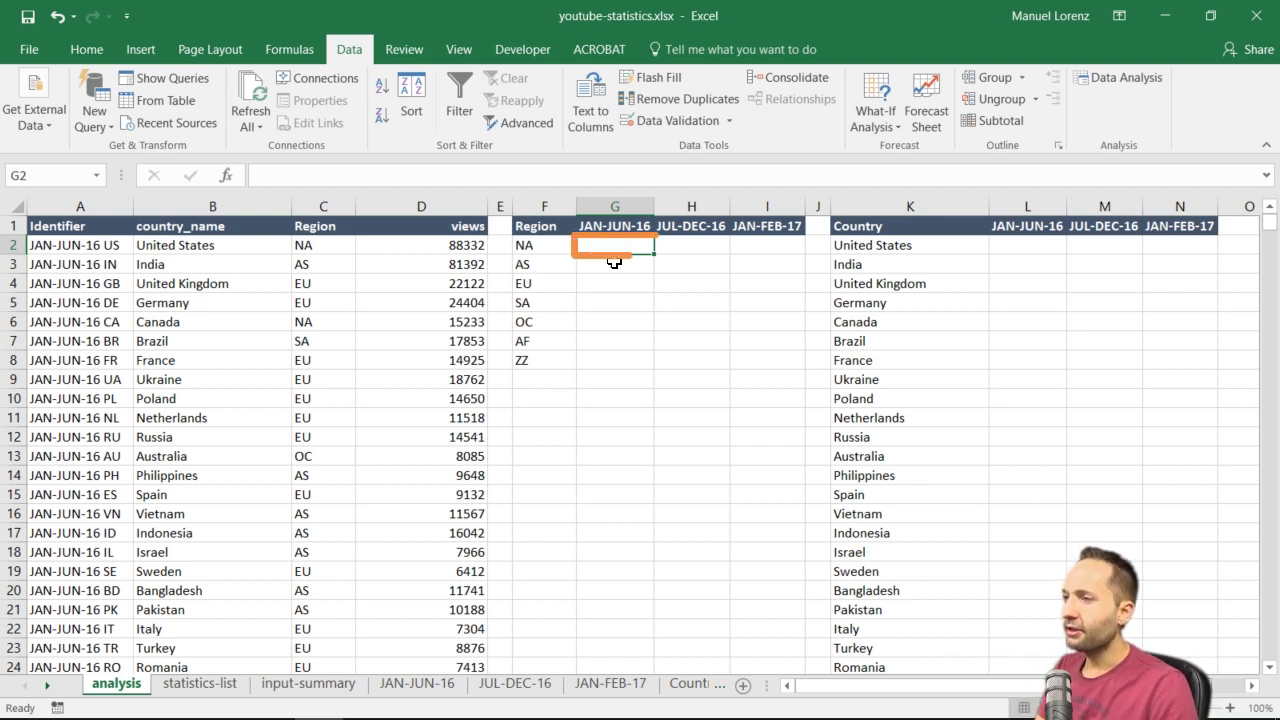
text(=sumpr)
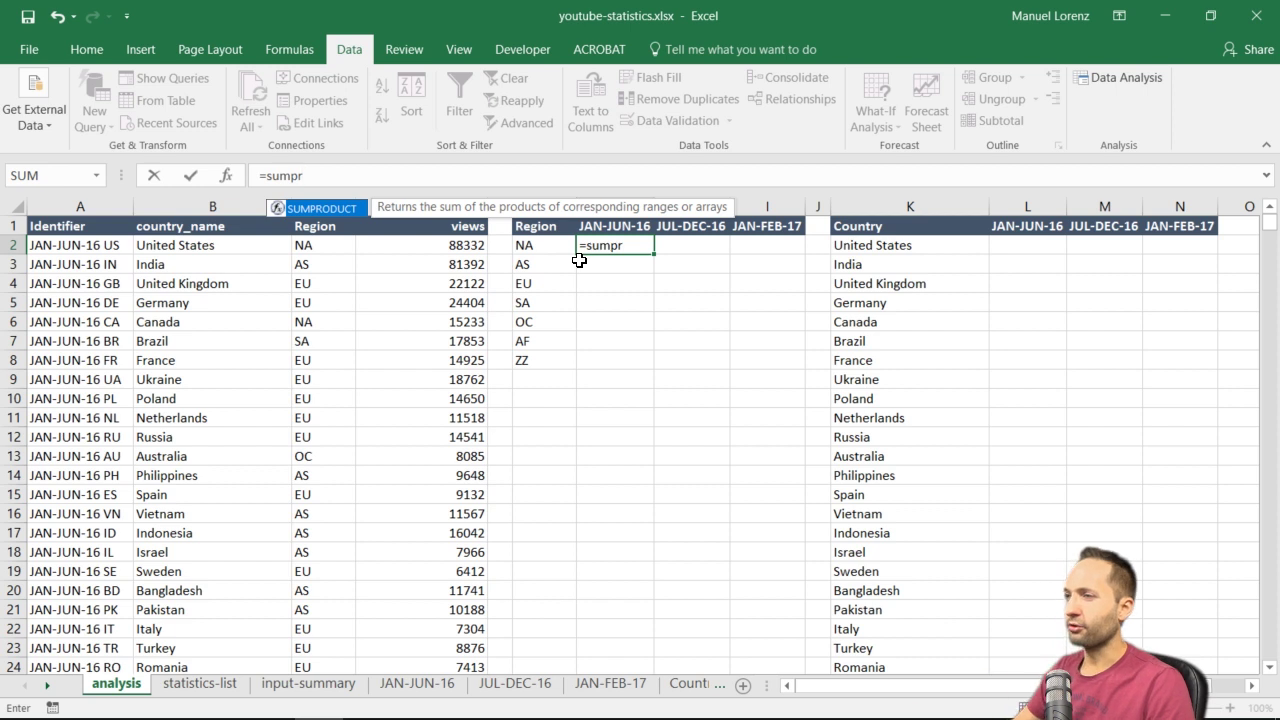
double_click(315, 209)
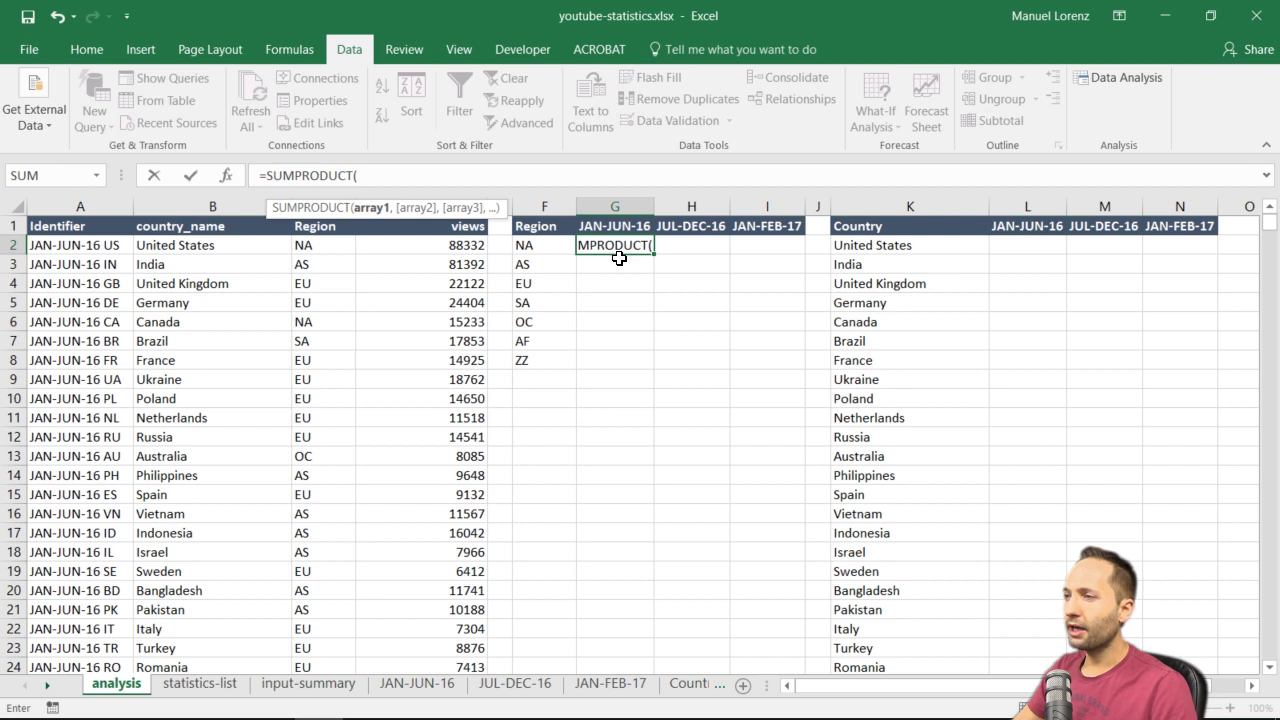
text(--)
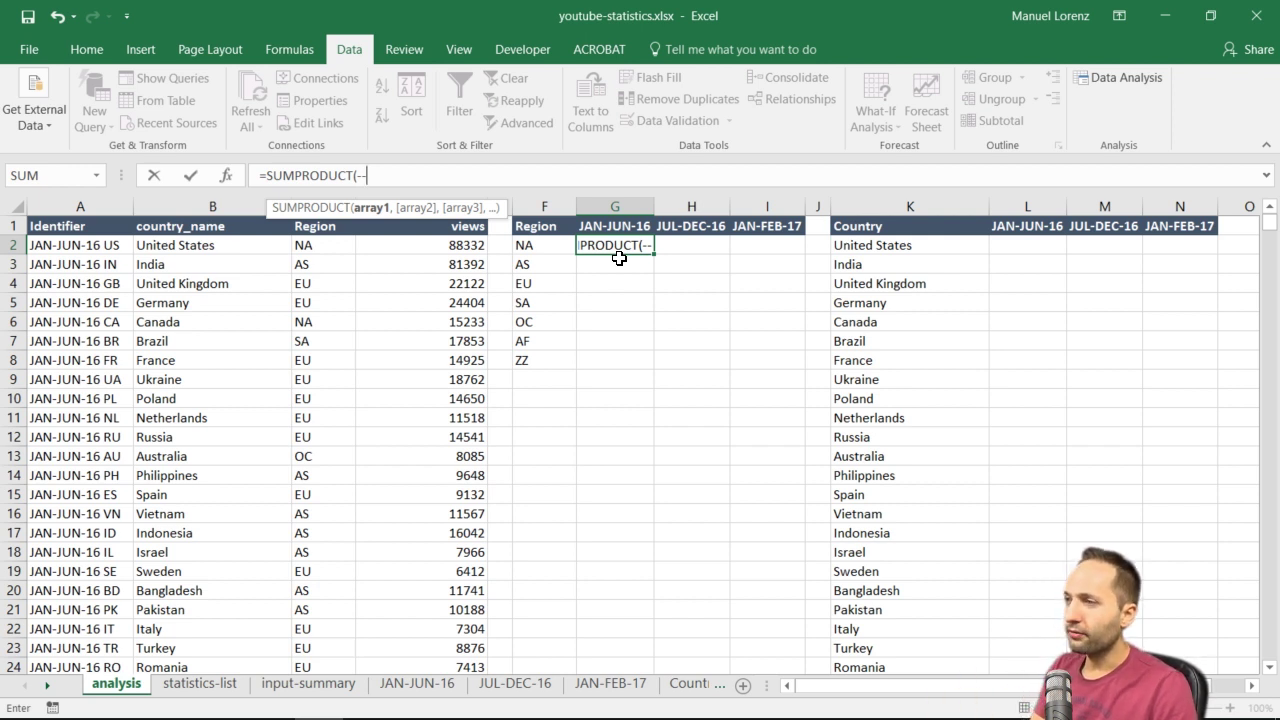
text(()
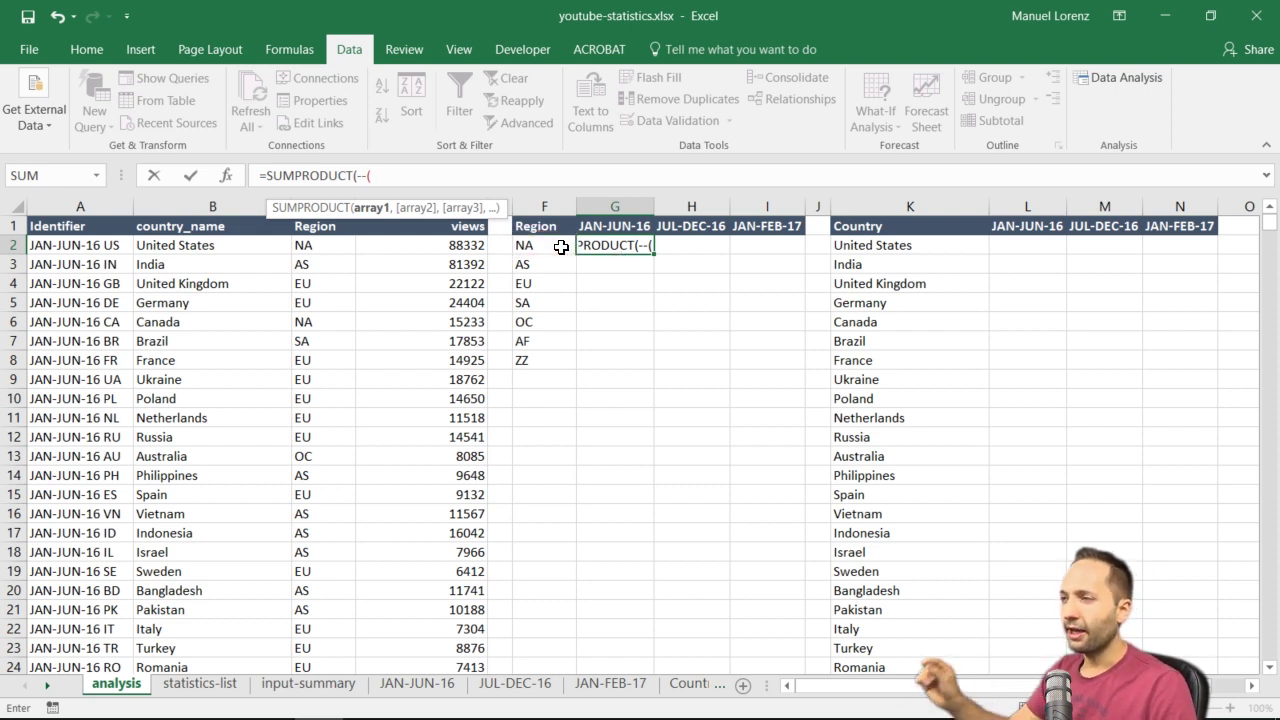
click(313, 245)
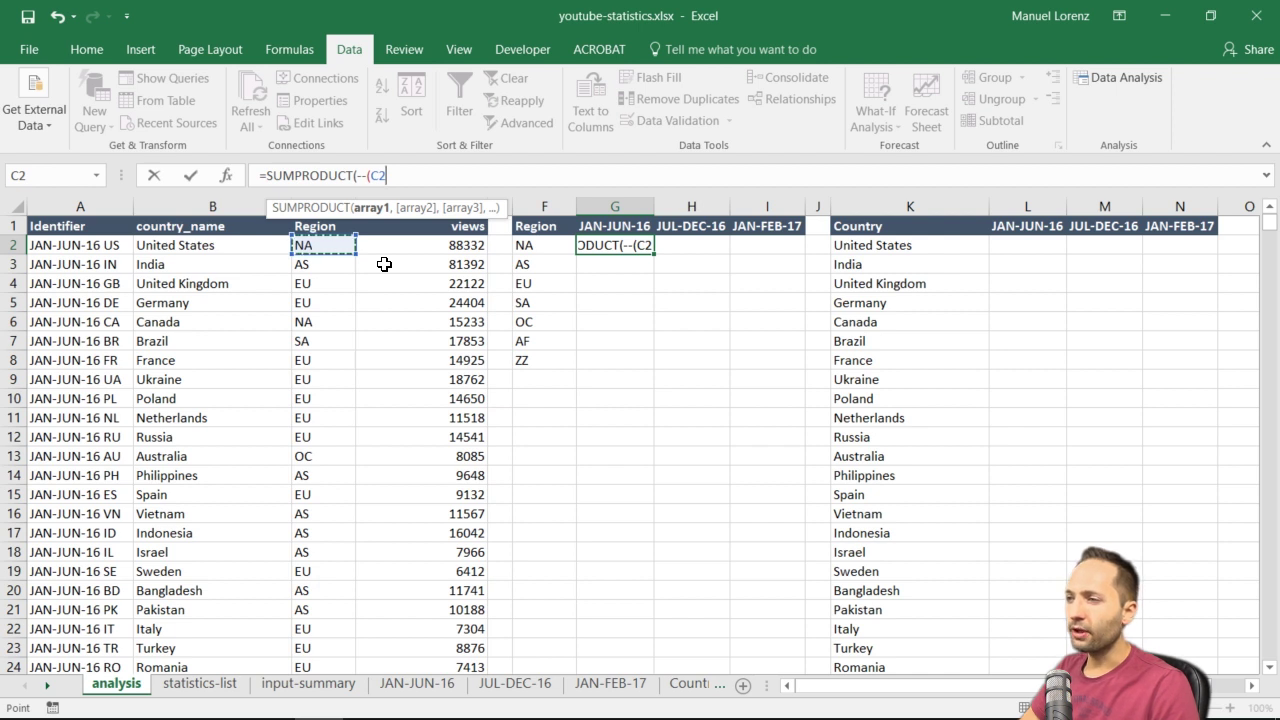
key(ctrl+shift+Down)
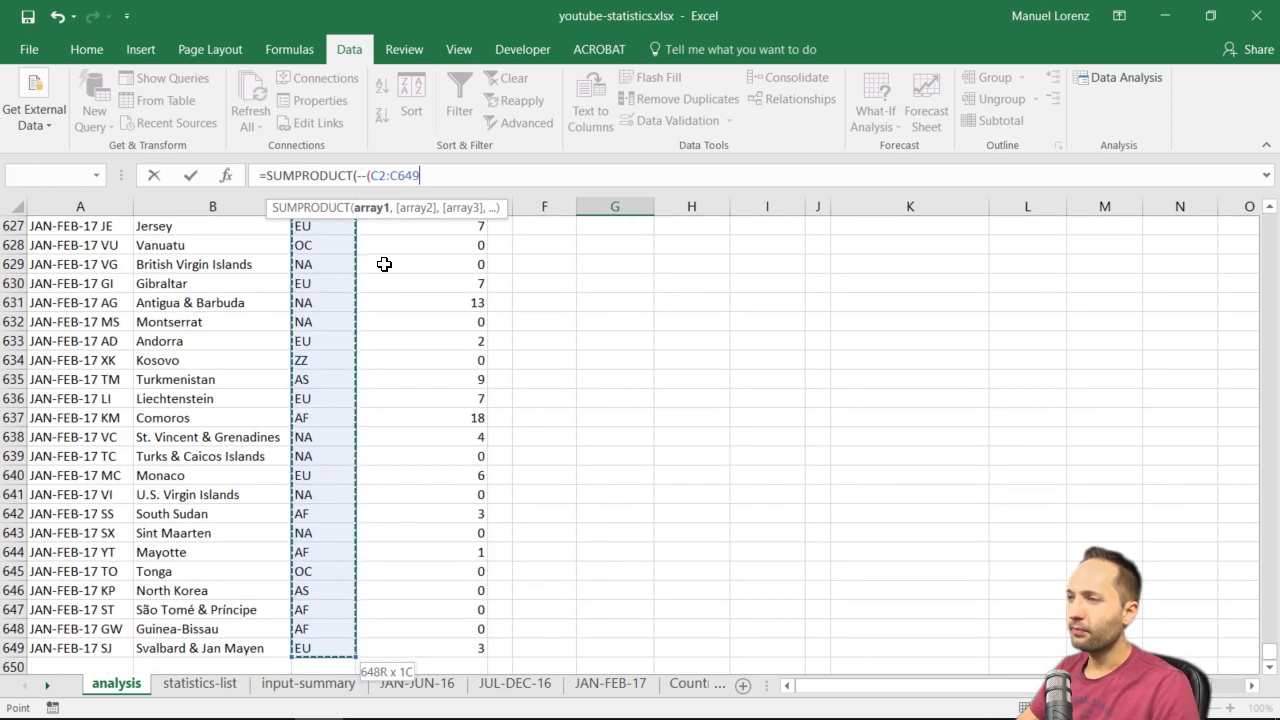
text(=)
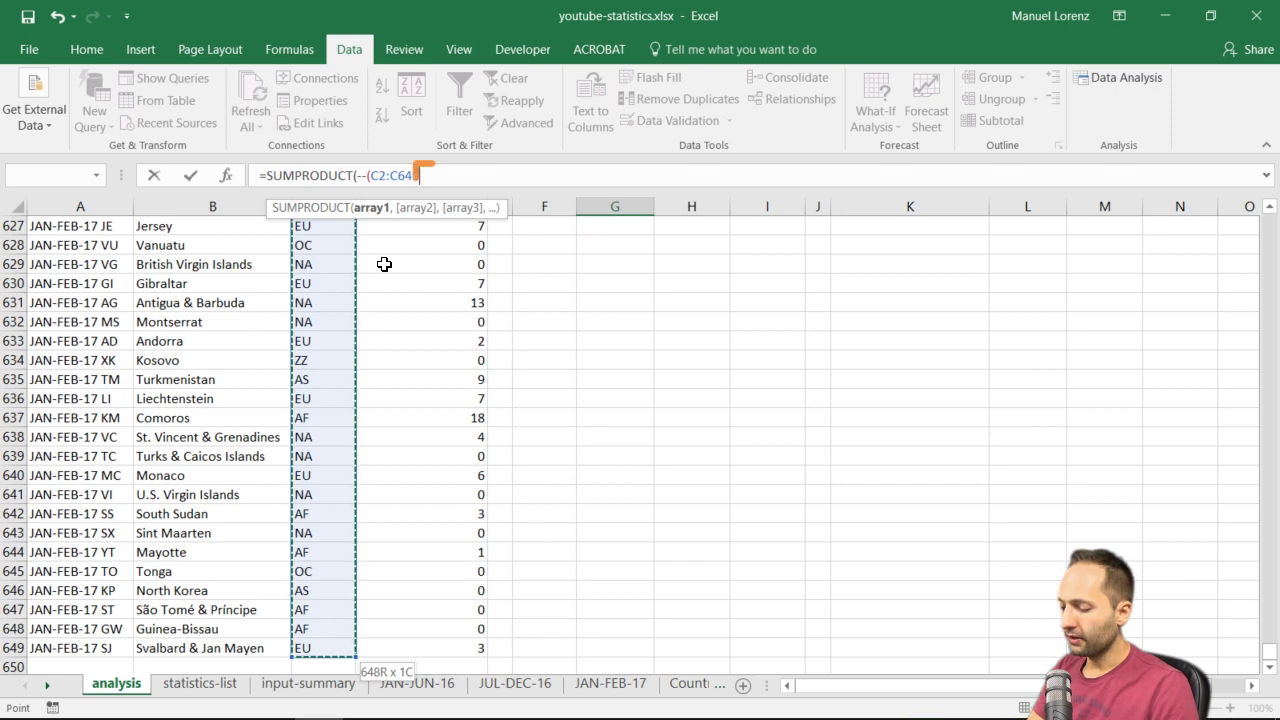
drag(1270, 650, 1268, 222)
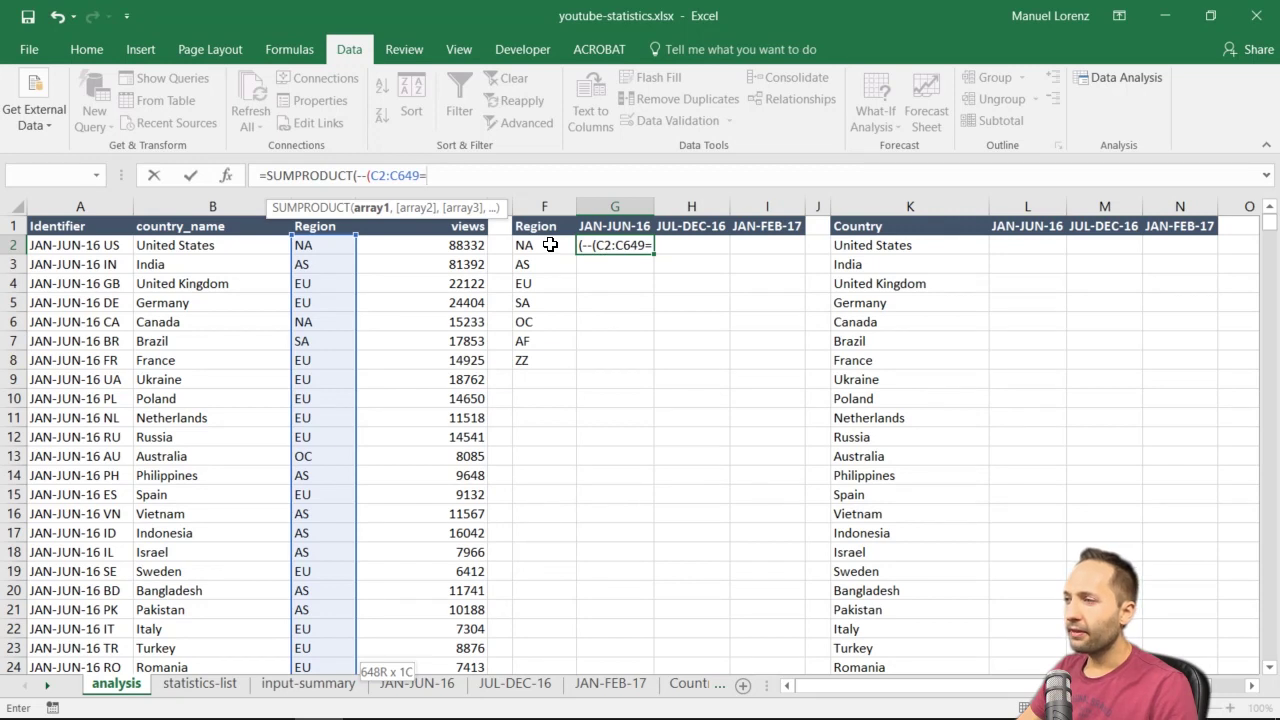
click(555, 246)
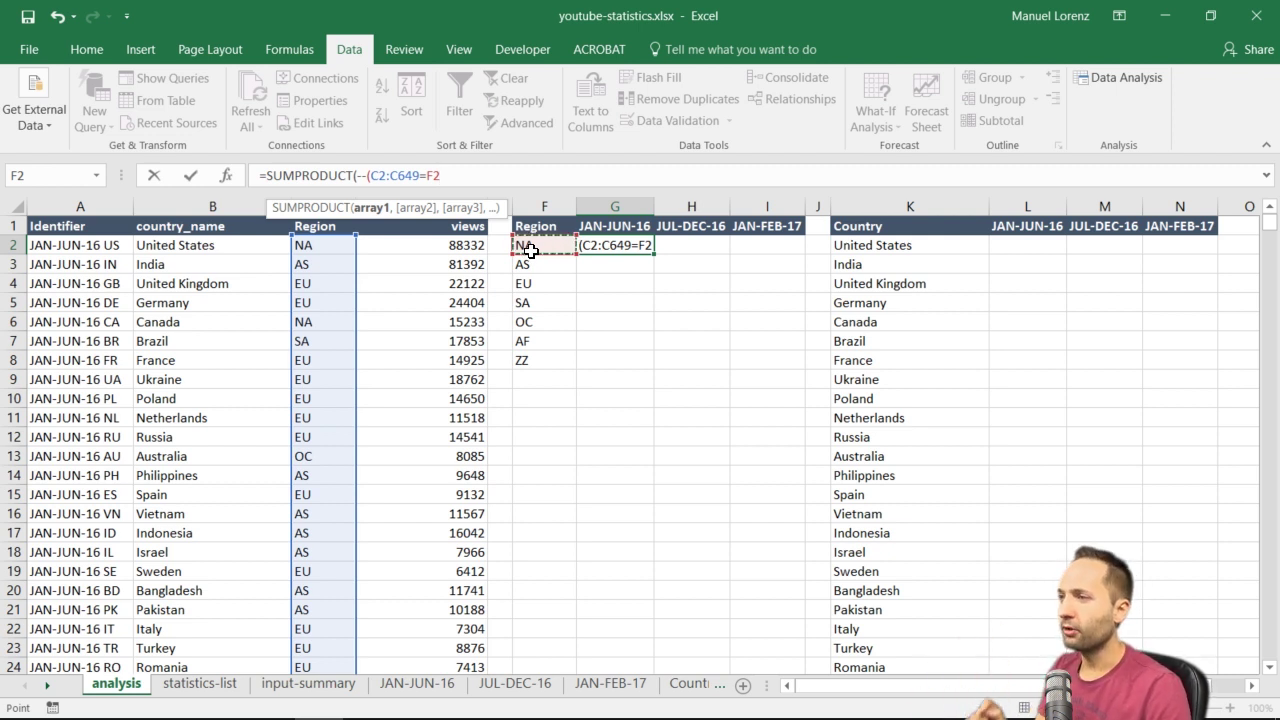
text())
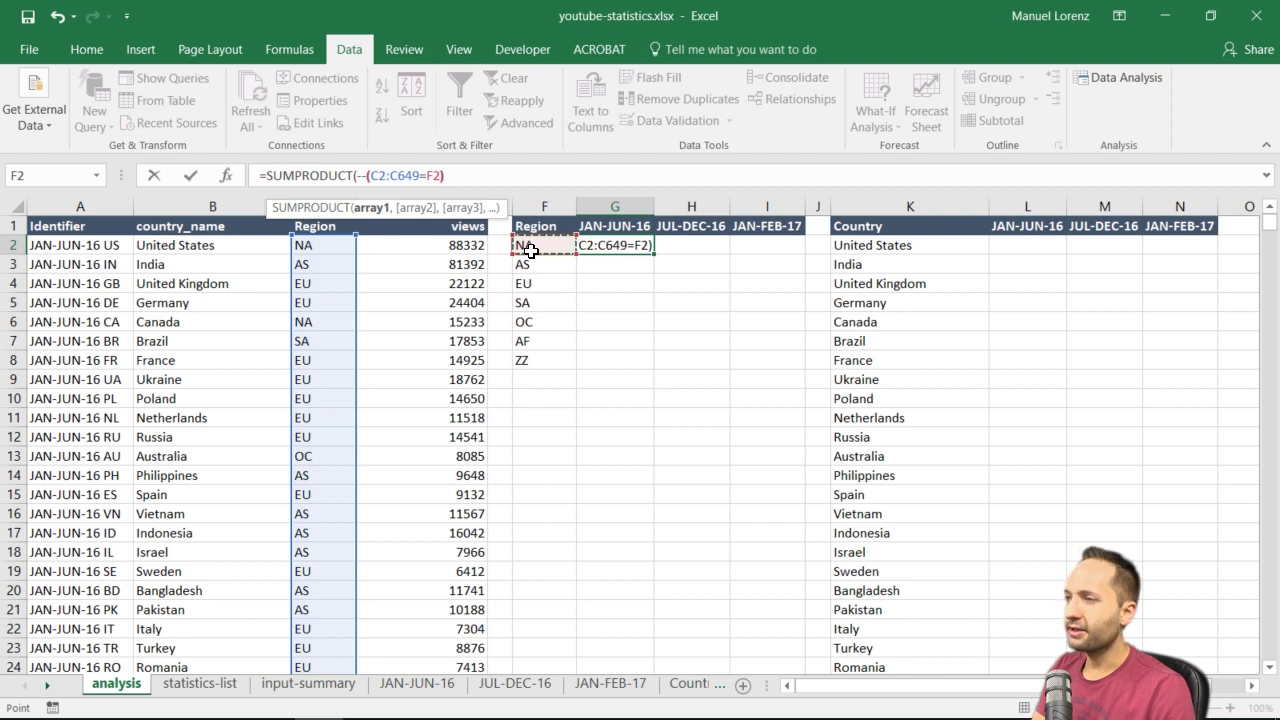
text(,)
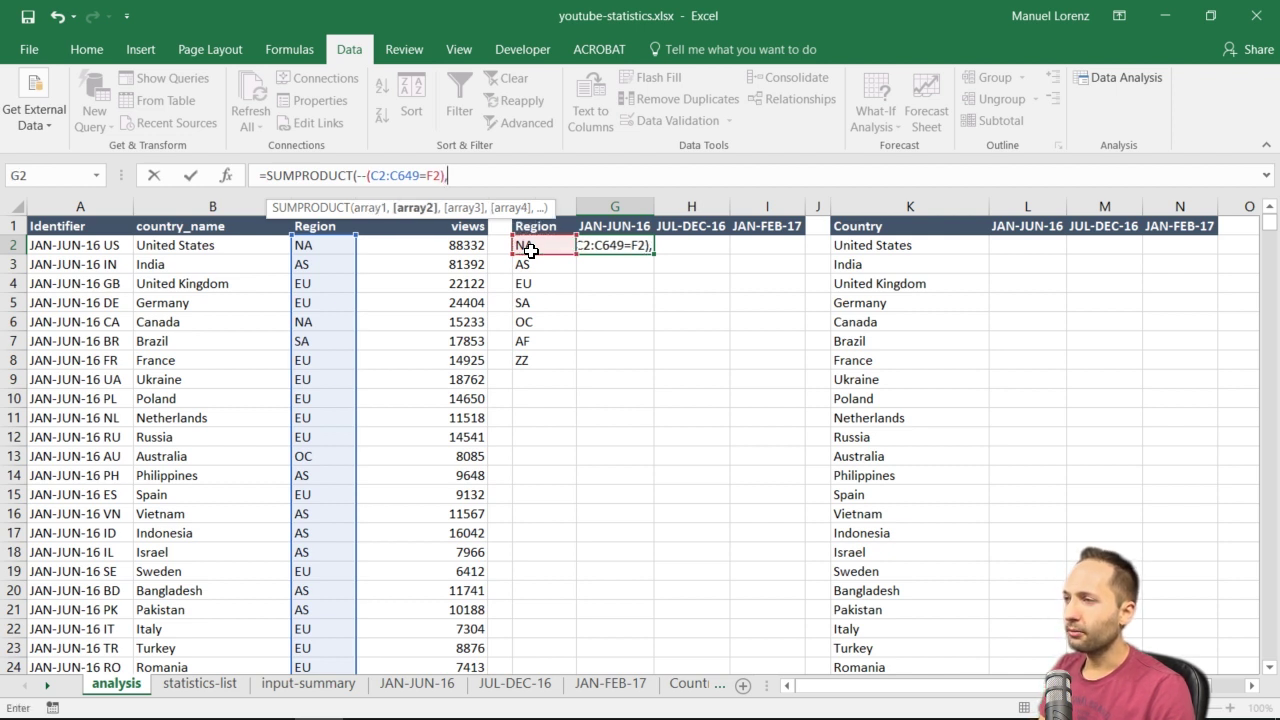
Add the period condition --(LEFT(A2:A649,10)=G1) as the second array of the SUMPRODUCT formula
text(--()
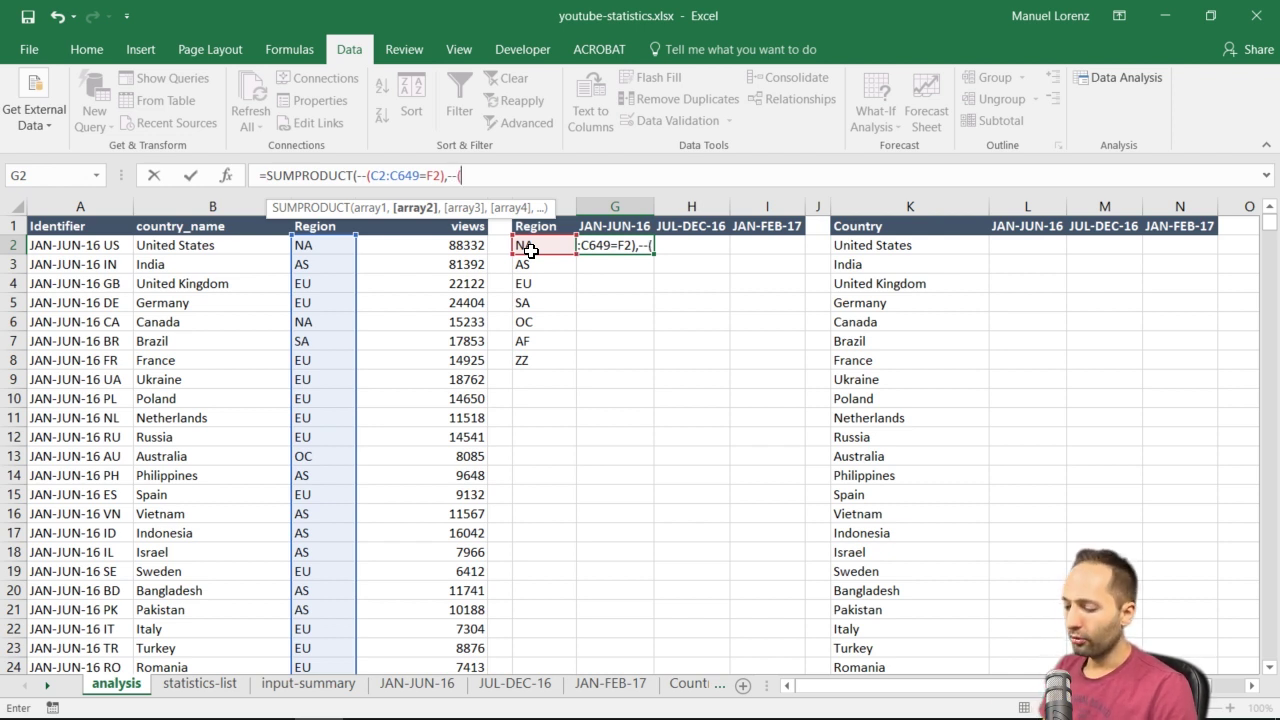
text(left)
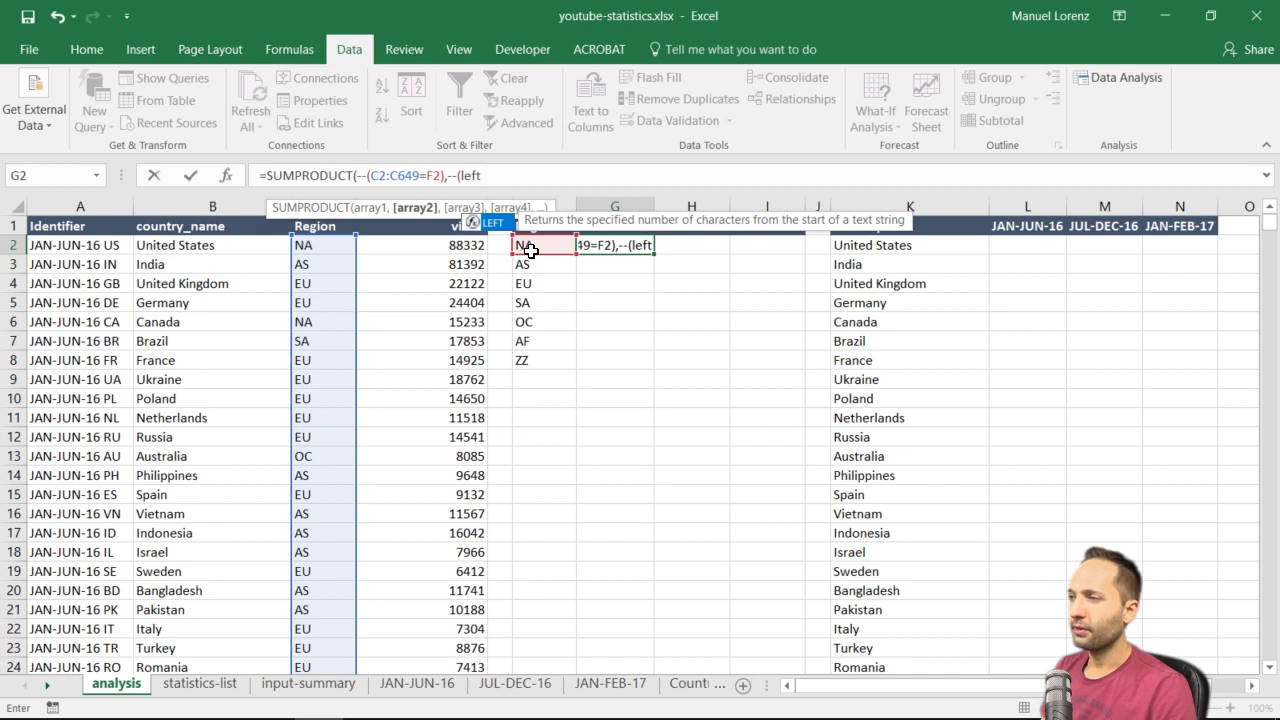
key(Tab)
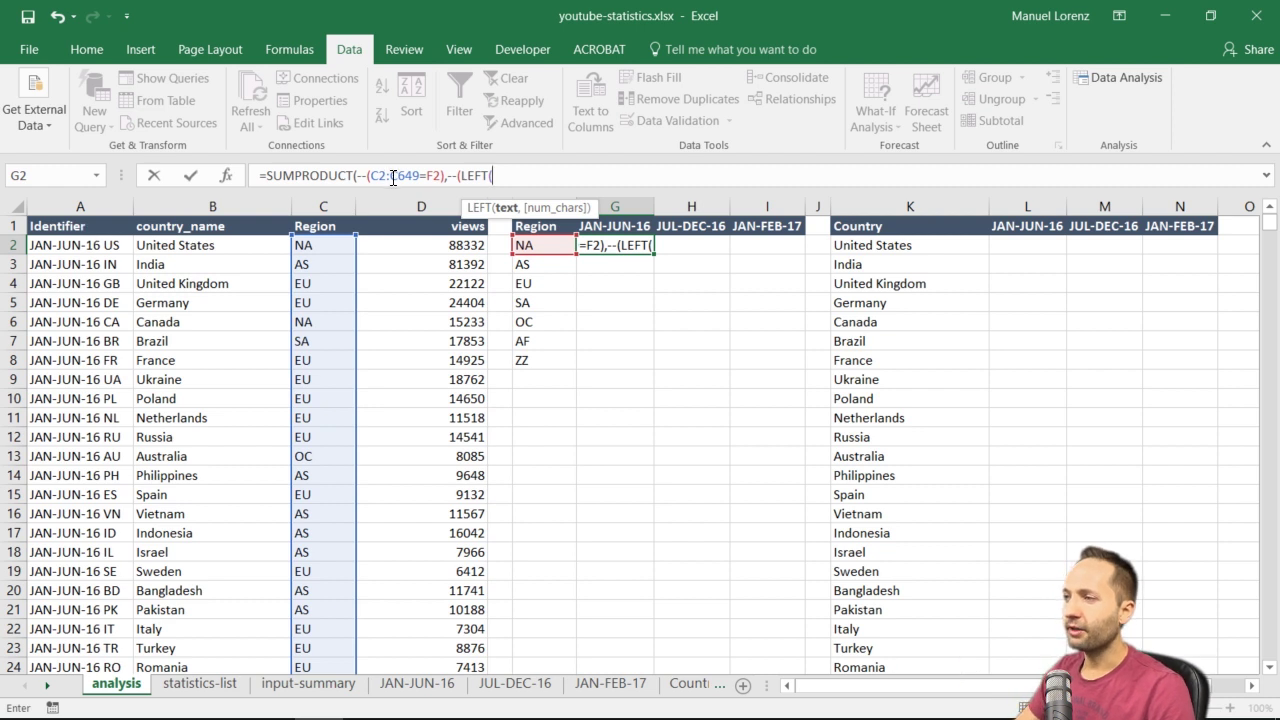
click(103, 247)
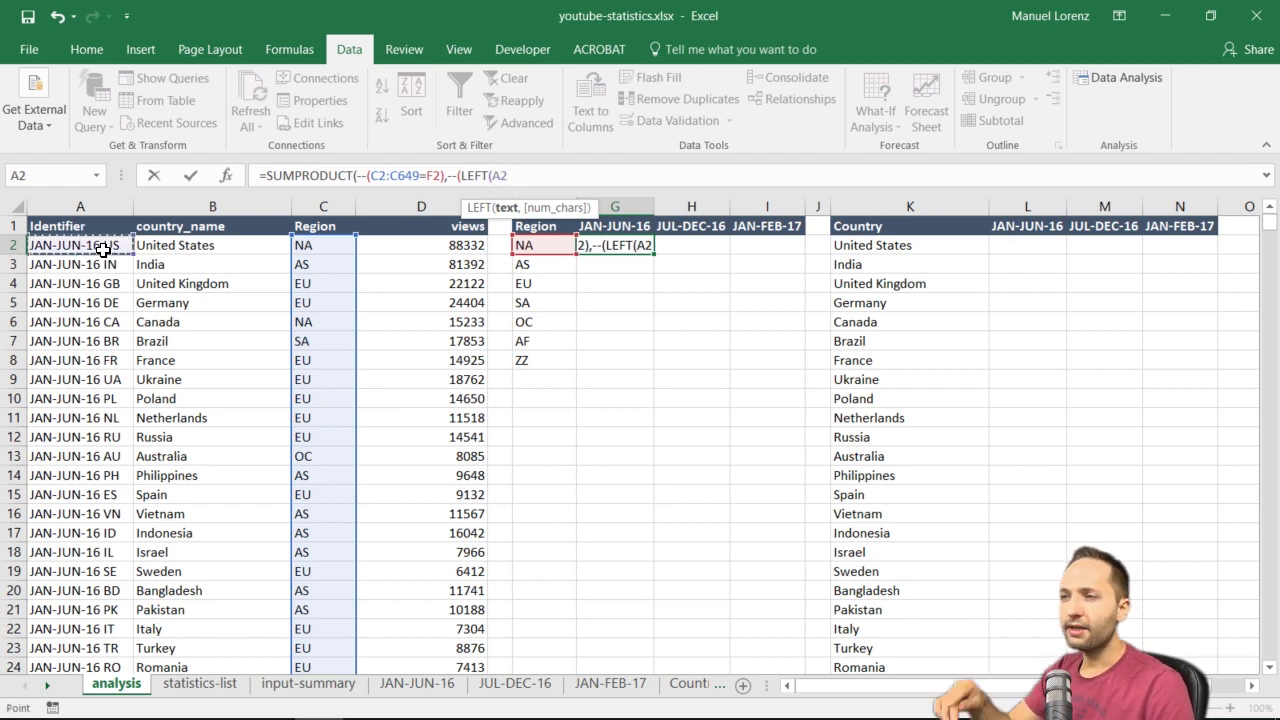
key(ctrl+shift+Down)
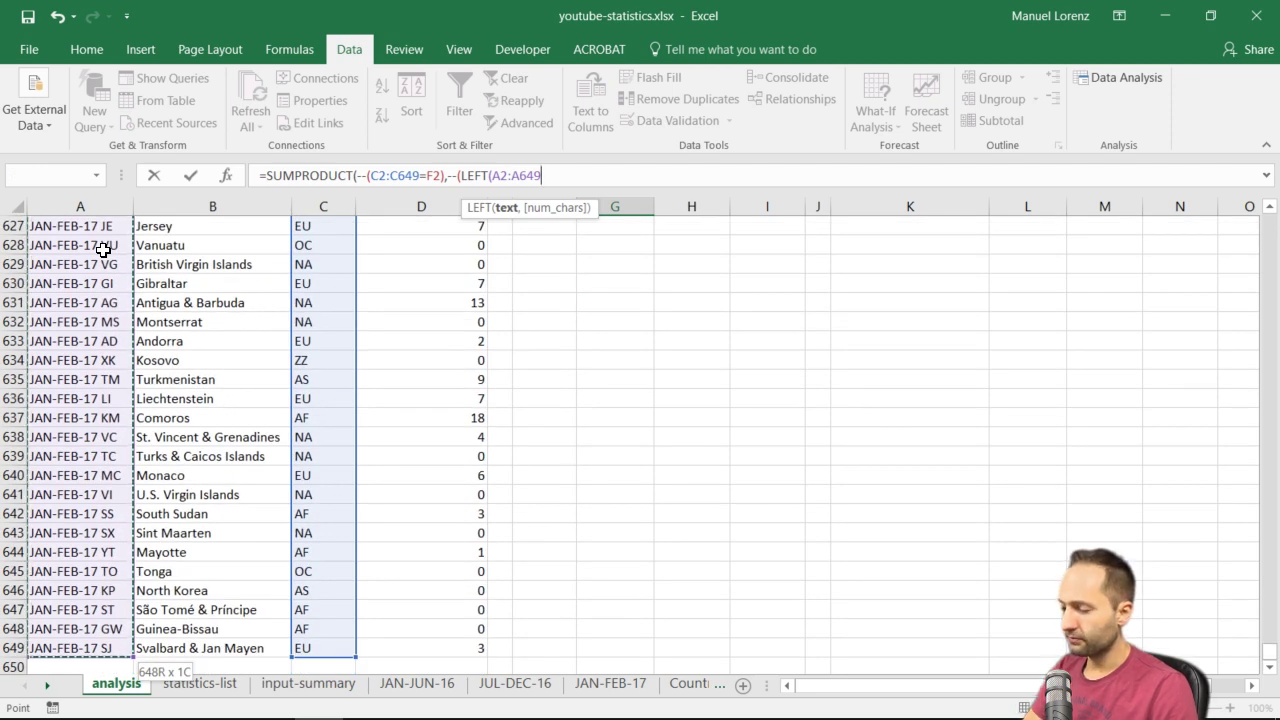
text(,10)=)
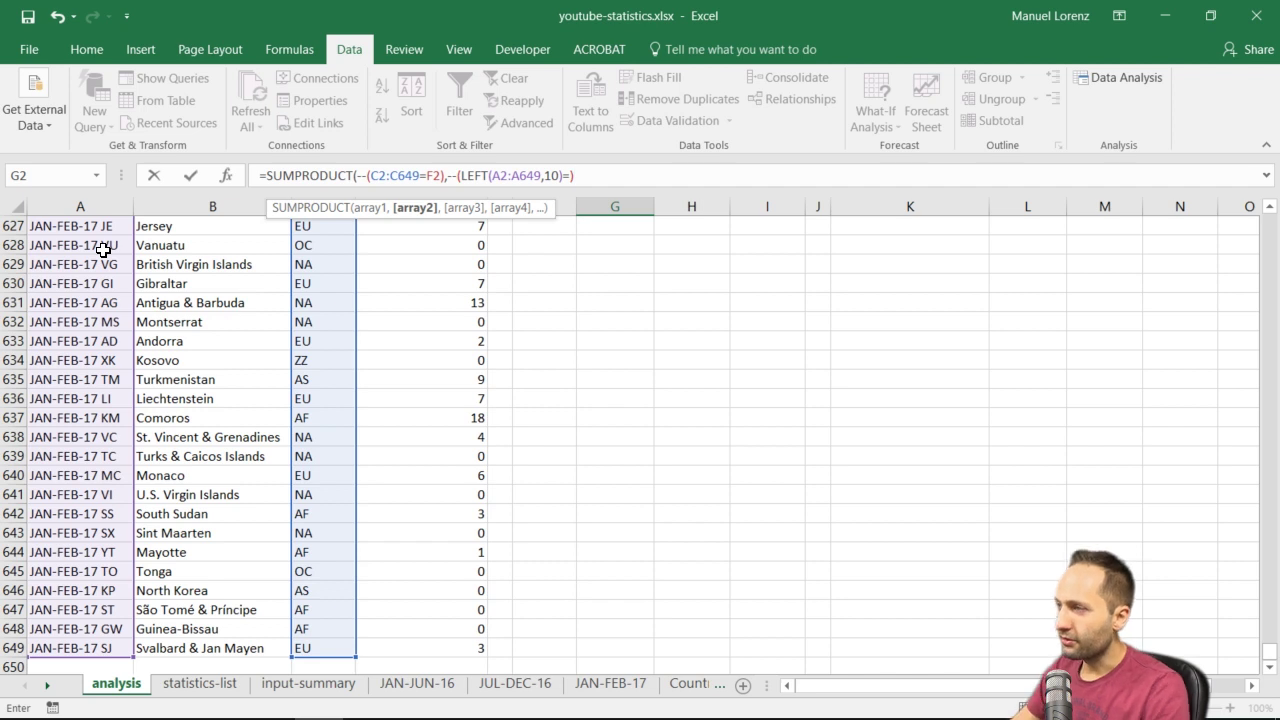
key(BackSpace)
drag(1269, 651, 1263, 216)
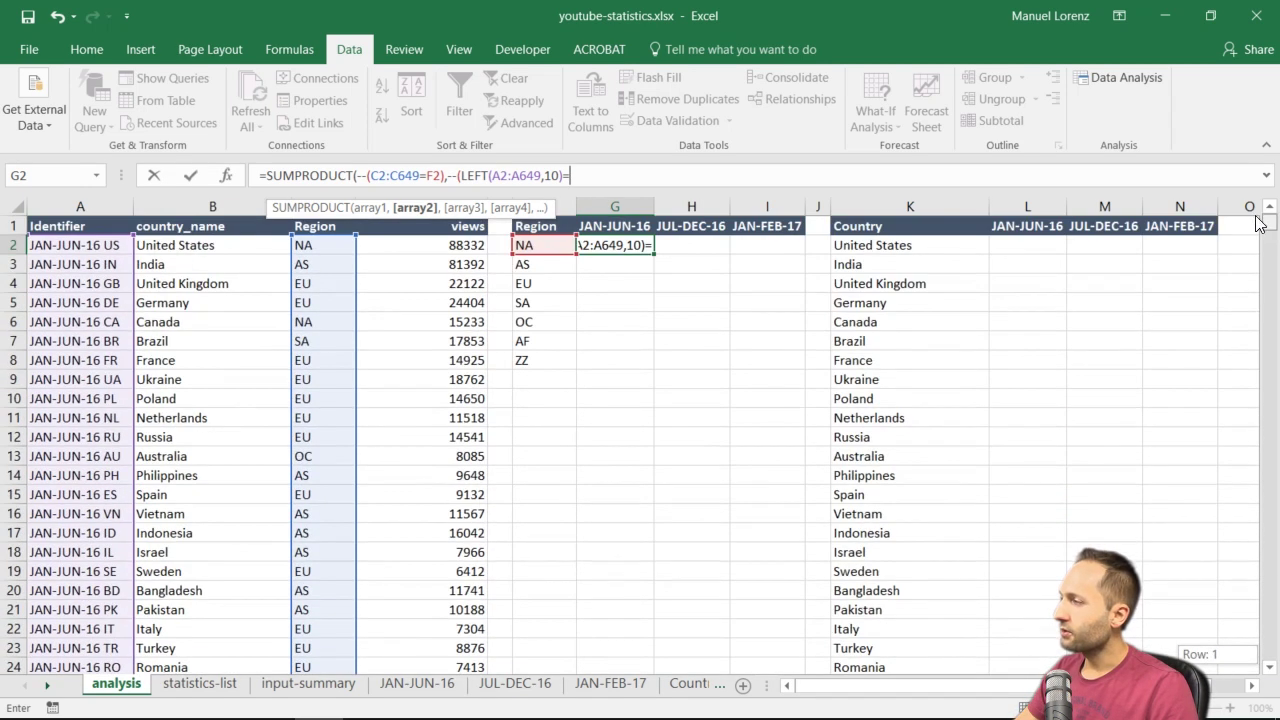
click(615, 220)
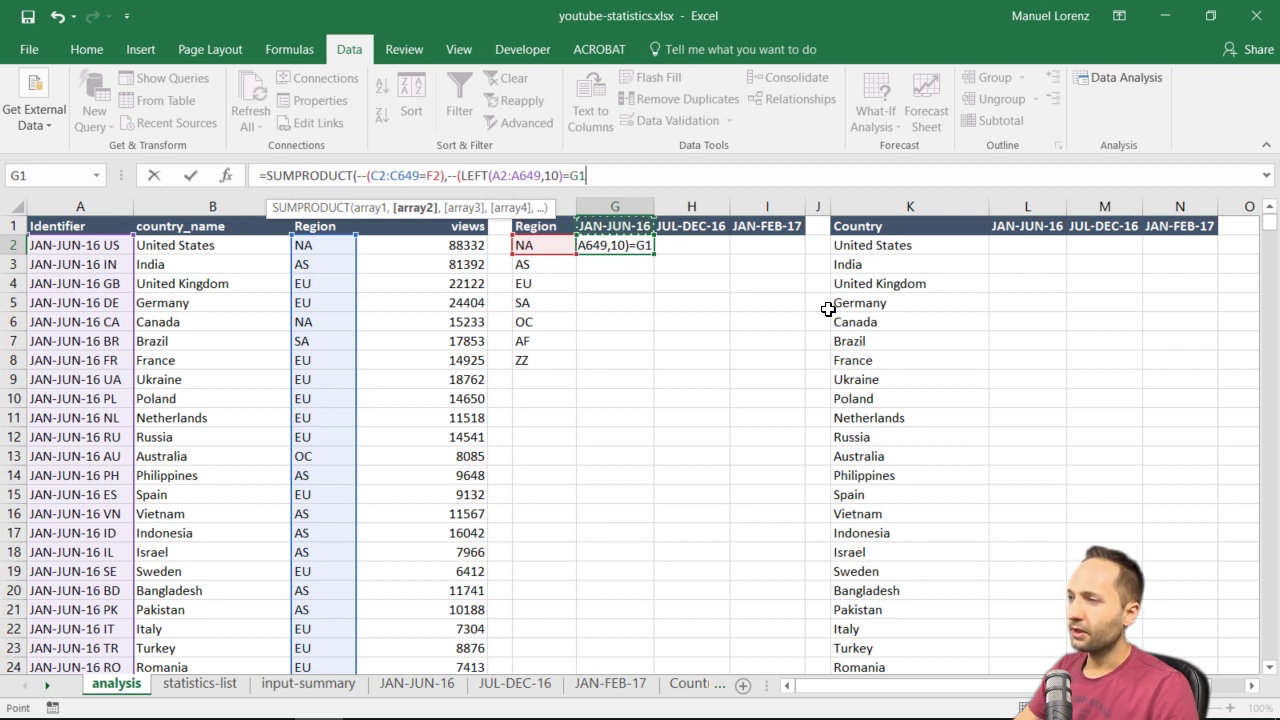
text())
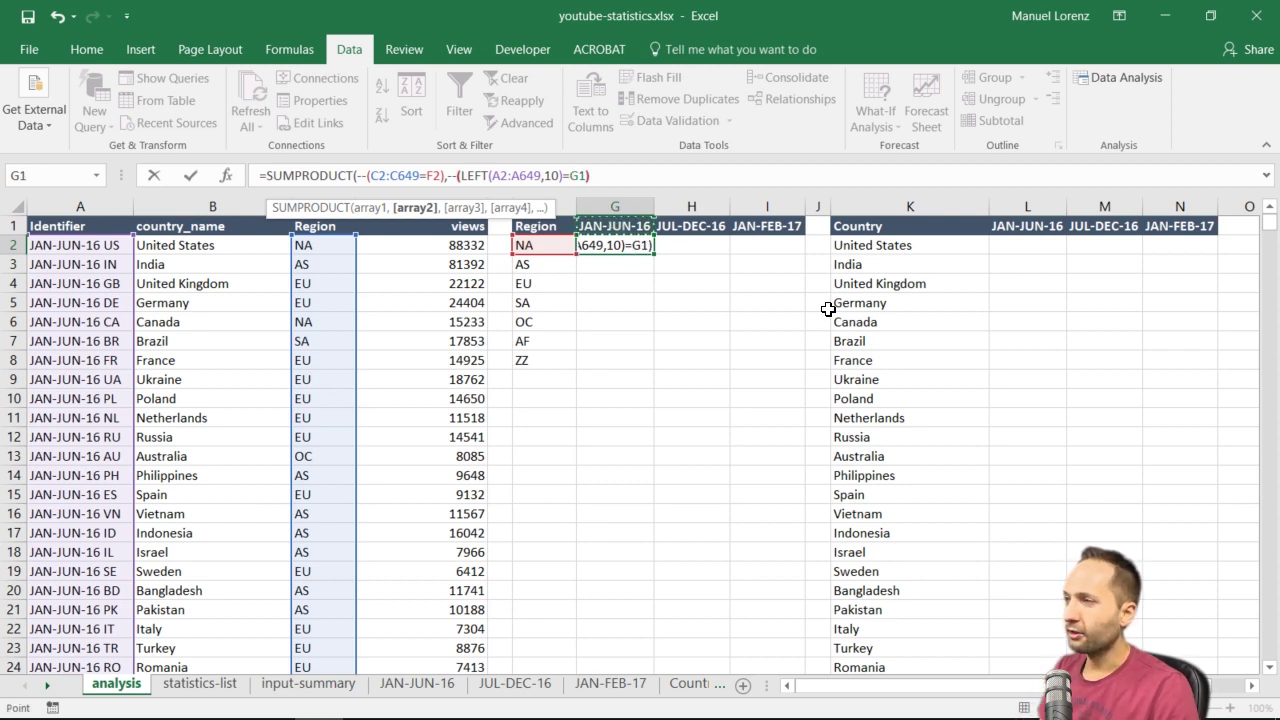
text(,)
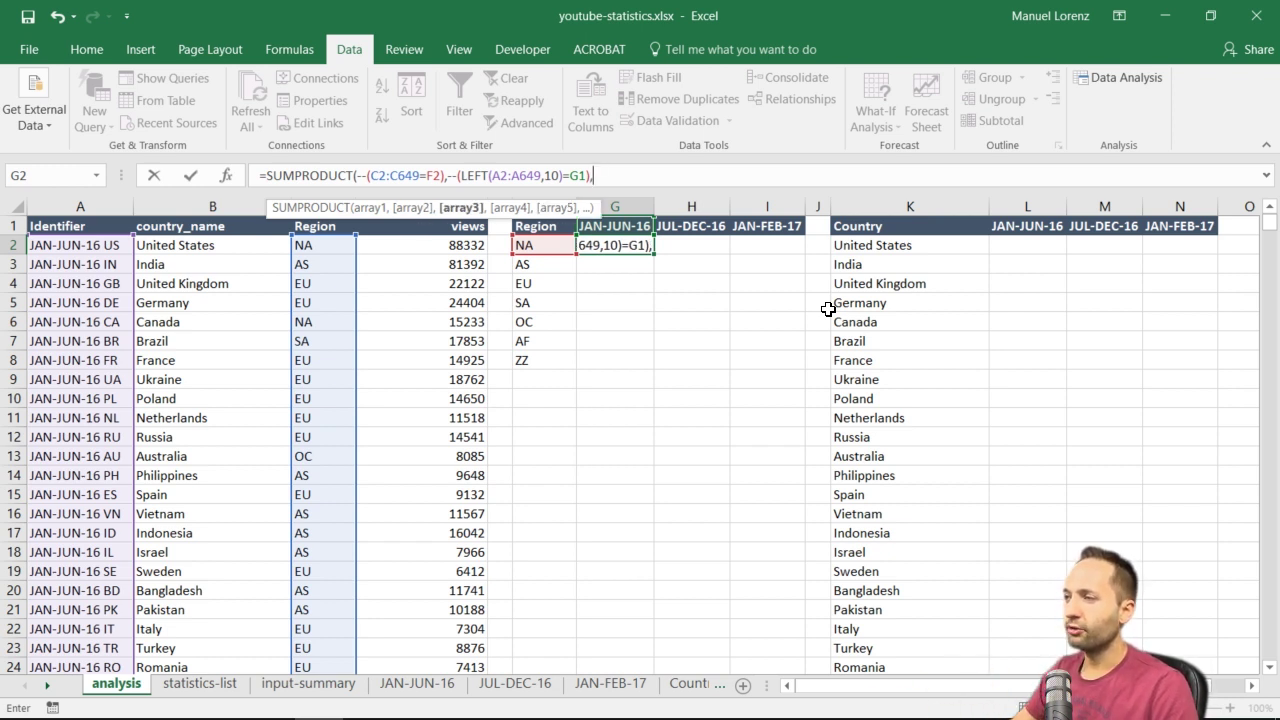
Add the views range D2:D649 as the third array and complete the formula, accepting the proposed closing-parenthesis correction
click(450, 248)
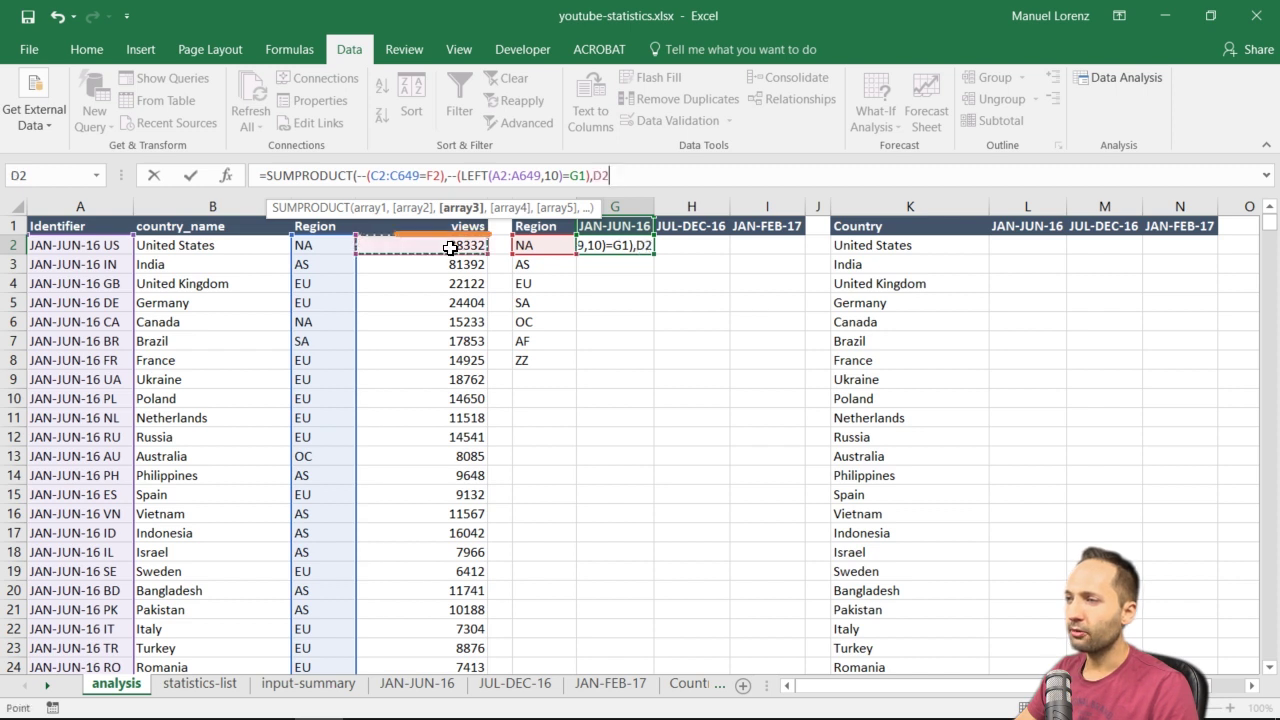
drag(476, 228, 1055, 229)
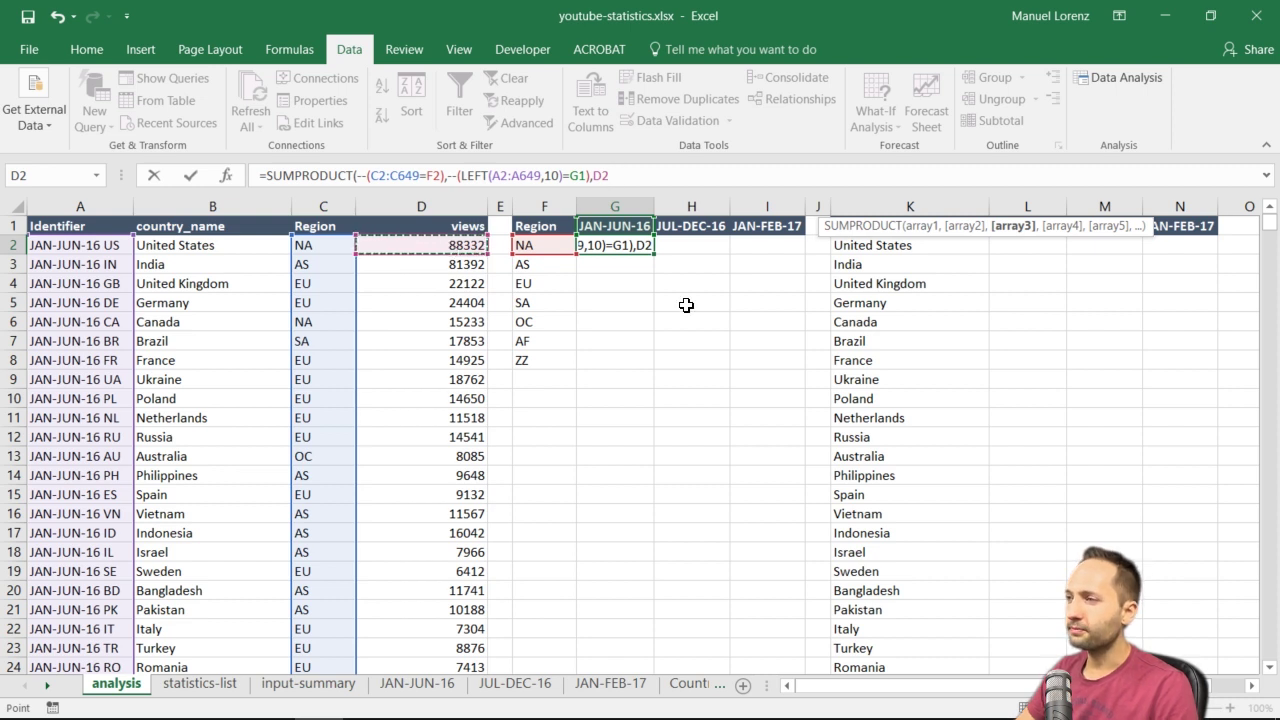
key(ctrl+shift+Down)
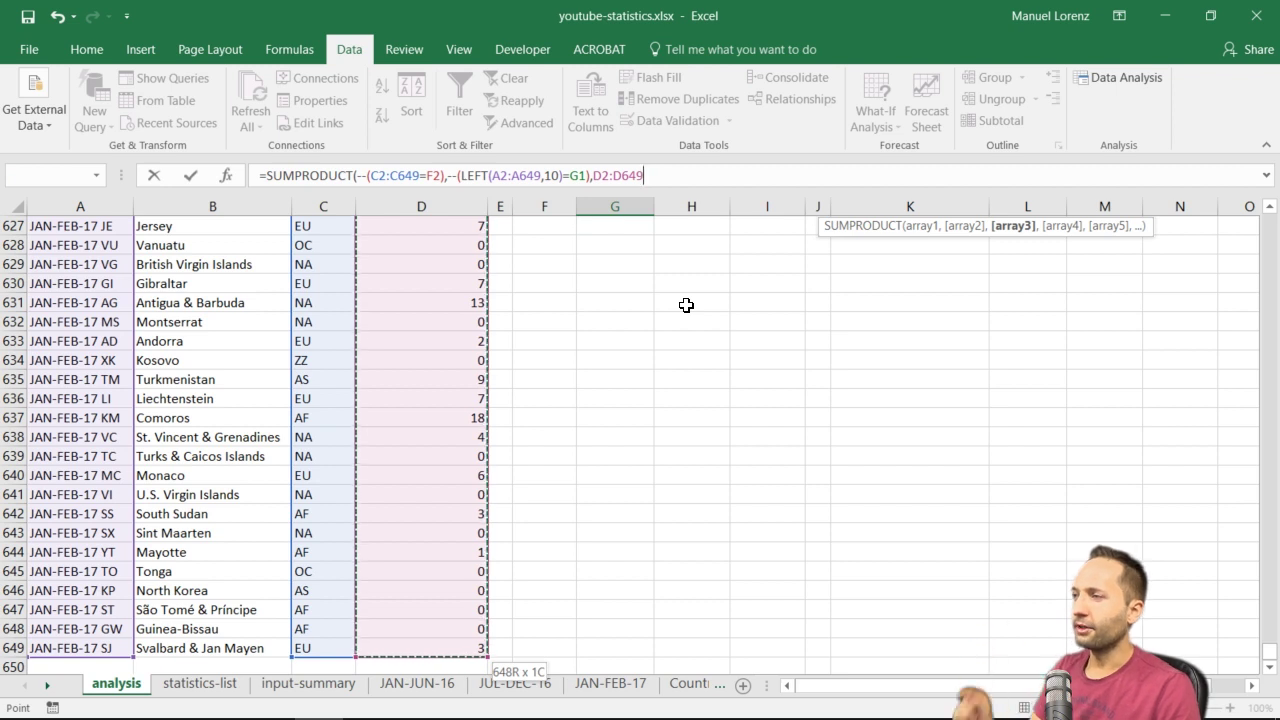
key(Return)
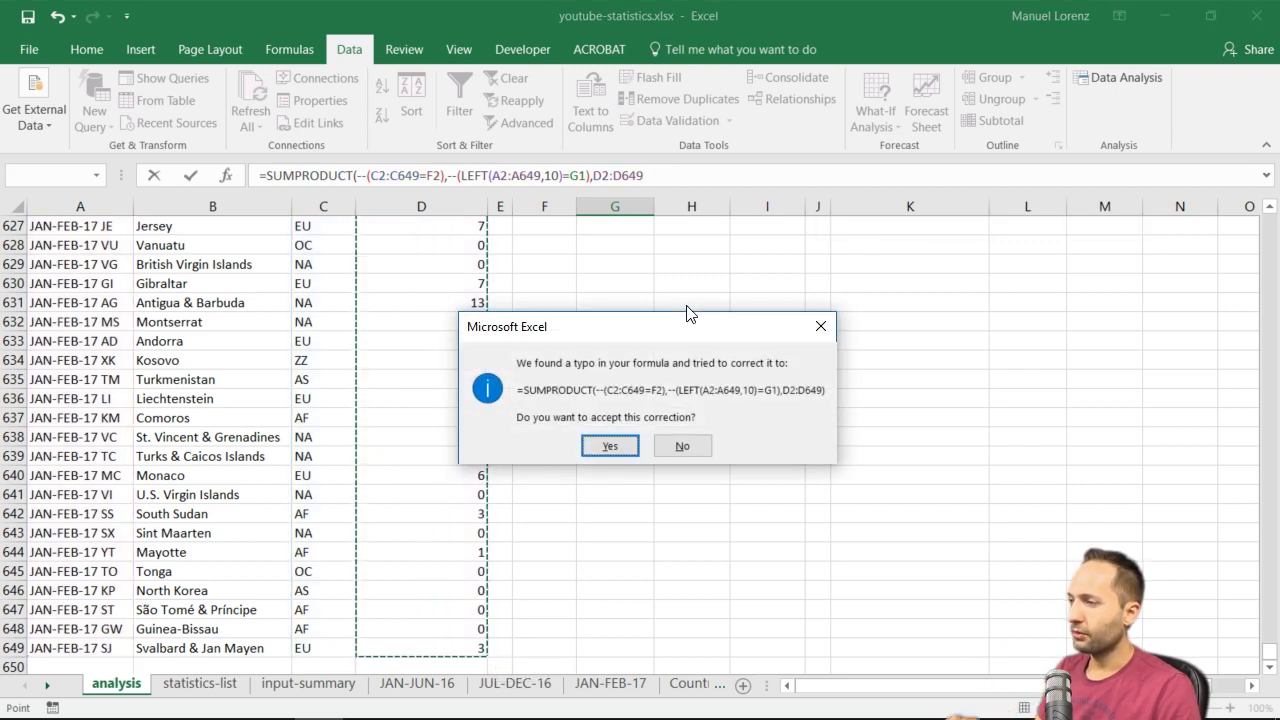
key(Return)
scroll(686, 305, up, 1)
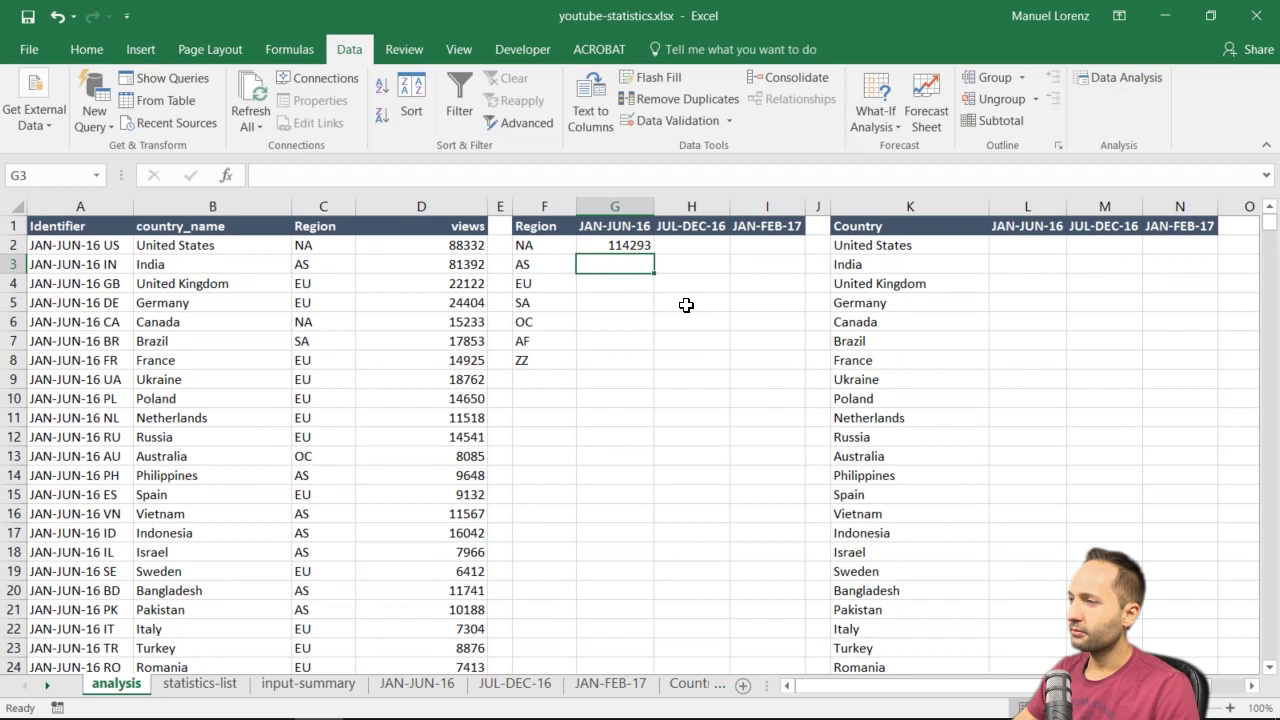
In the G2 formula, make the region range absolute as $C$2:$C$649 and lock only the column of the region criterion as $F2
click(640, 248)
key(ctrl+c)
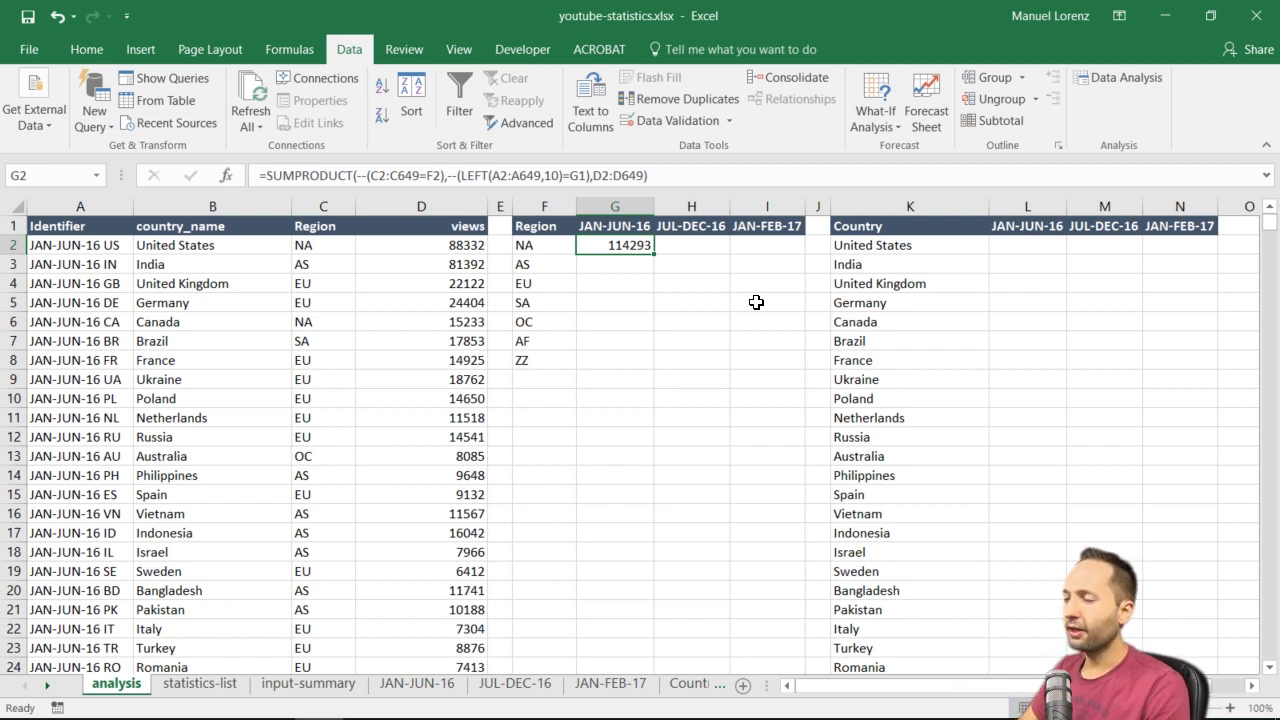
key(F2)
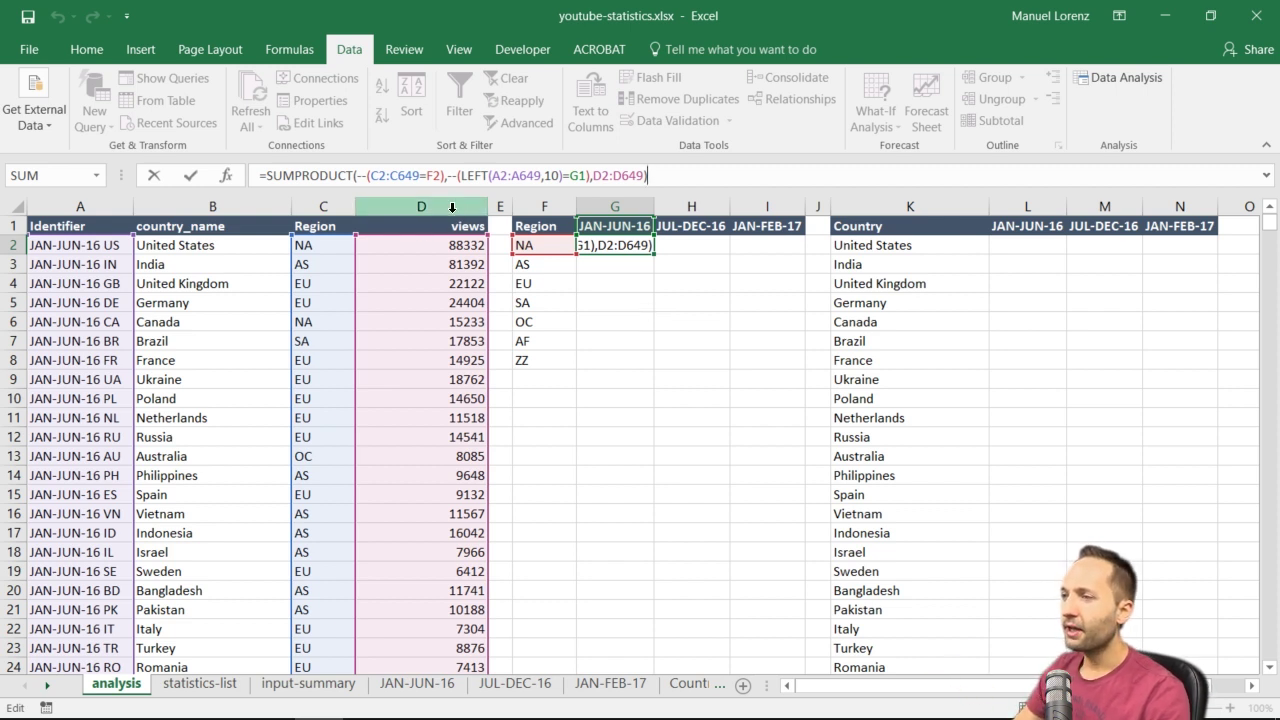
click(381, 172)
key(F4)
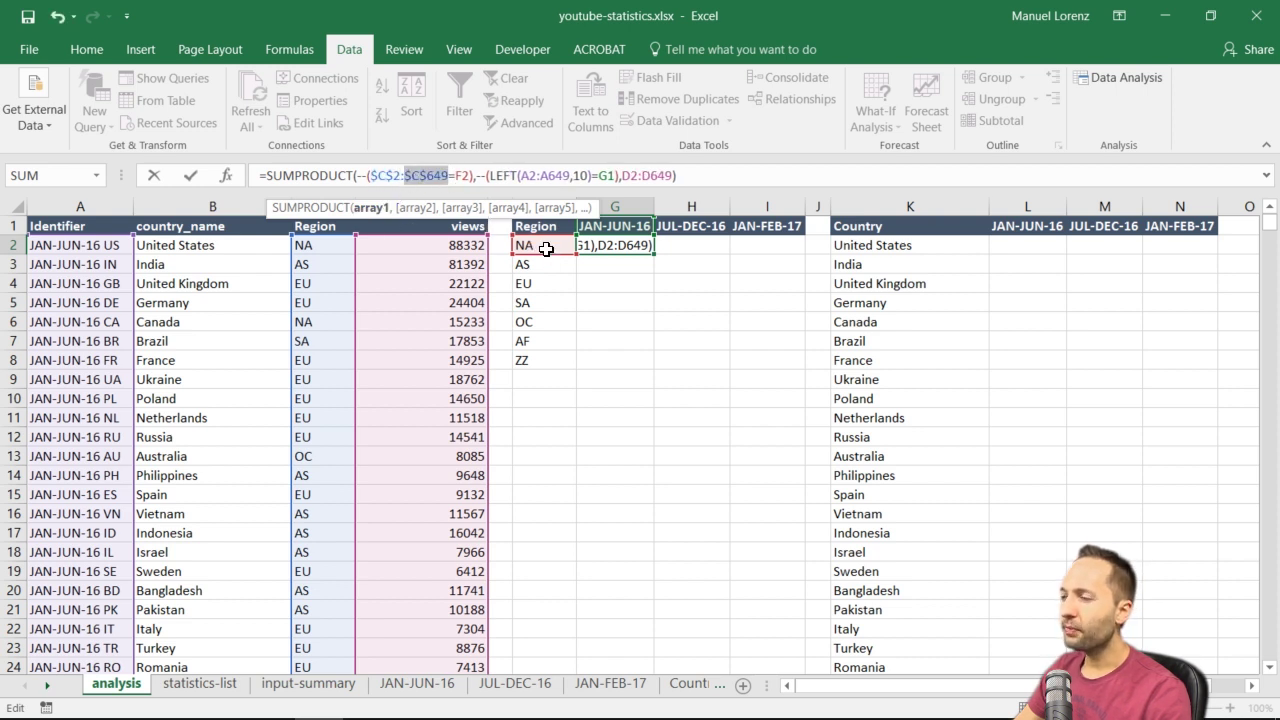
click(466, 177)
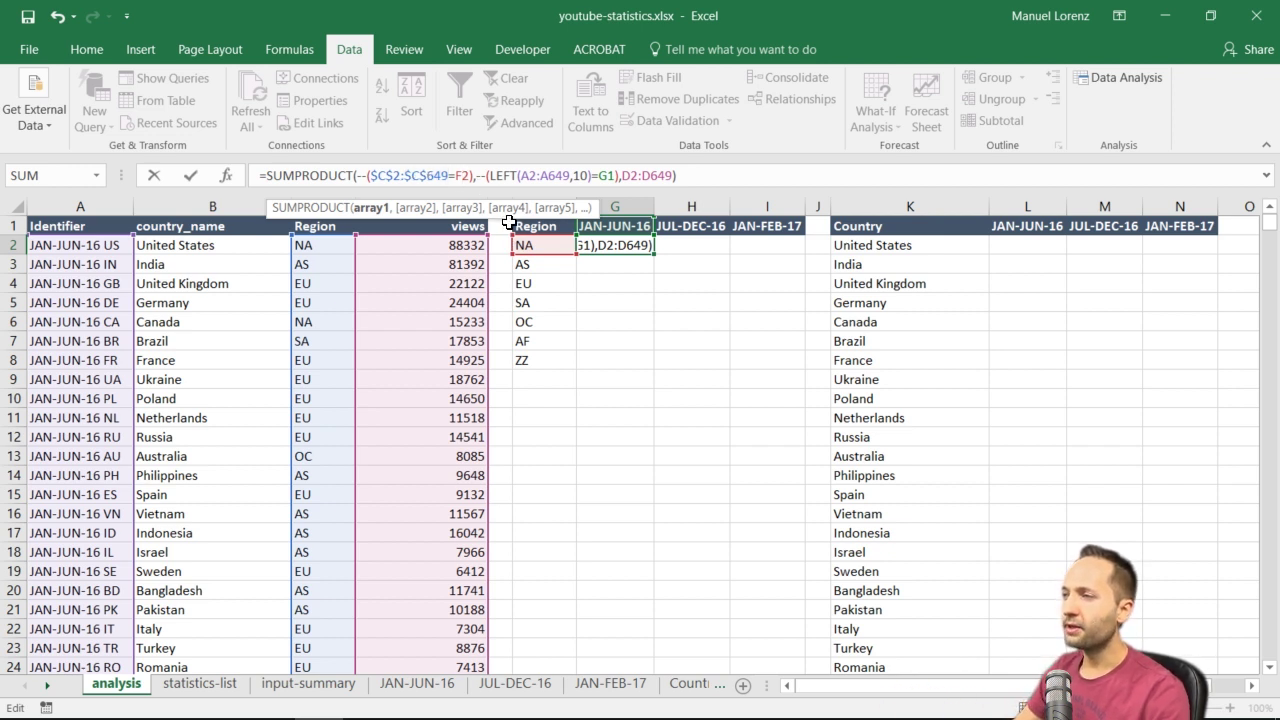
key(F4)
key(F4)
key(F4)
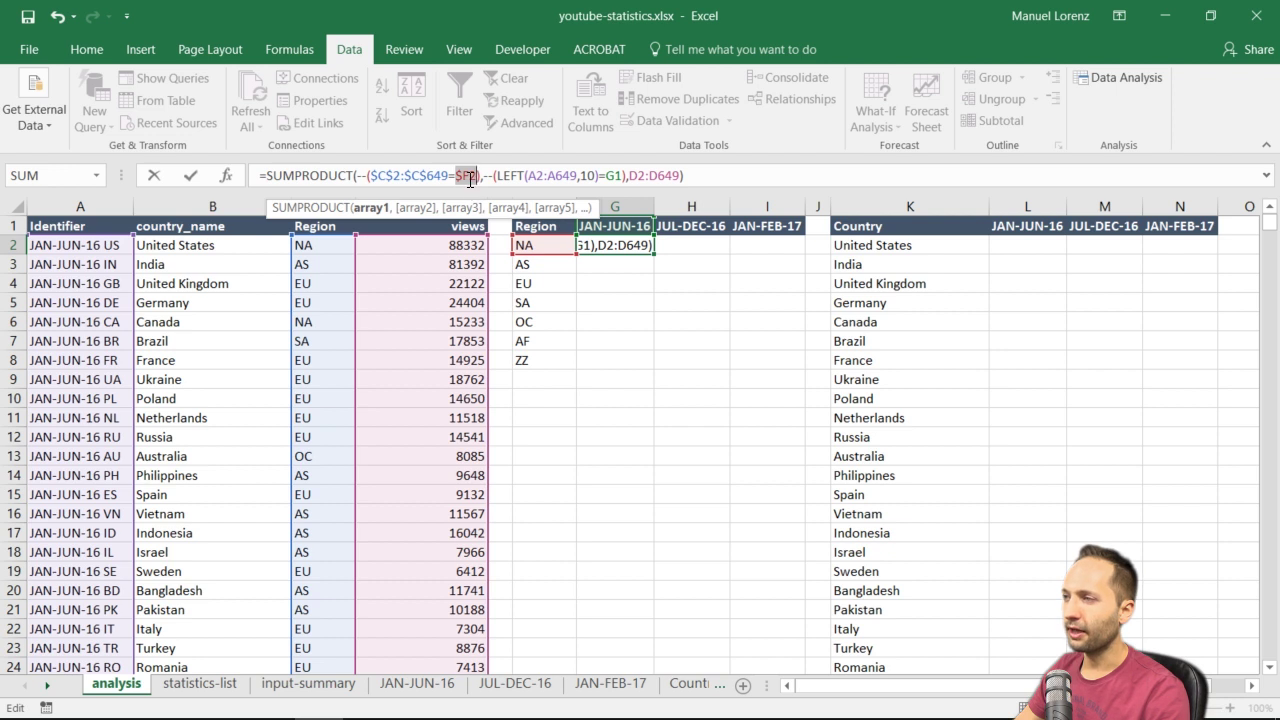
Make the identifier range absolute as $A$2:$A$649 and lock only the row of the period header reference as G$1
click(534, 180)
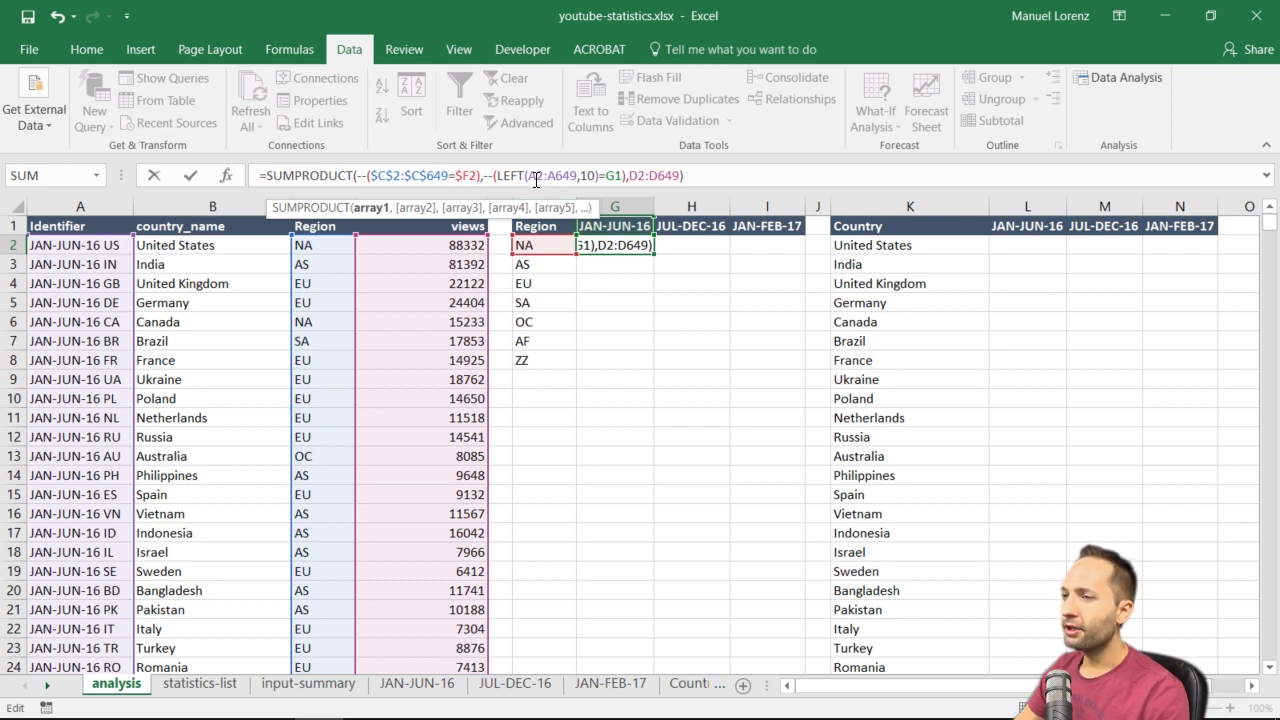
key(F4)
click(585, 180)
key(F4)
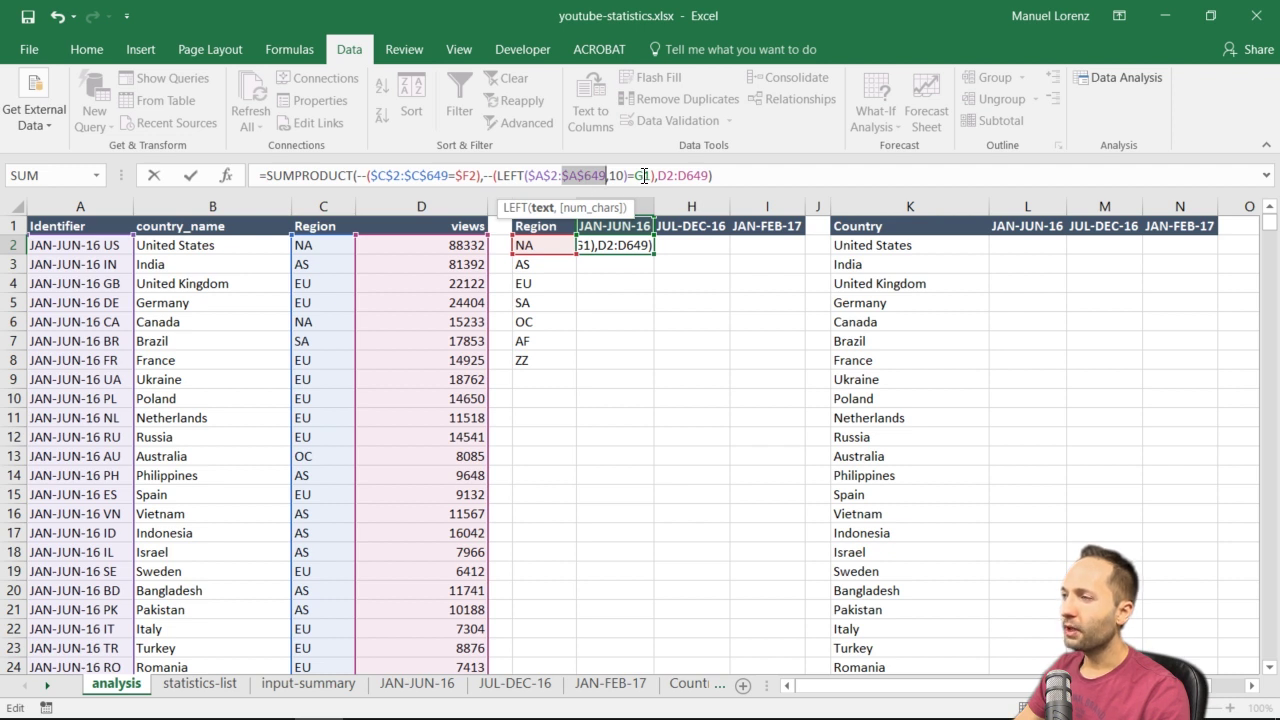
click(644, 175)
key(F4)
key(F4)
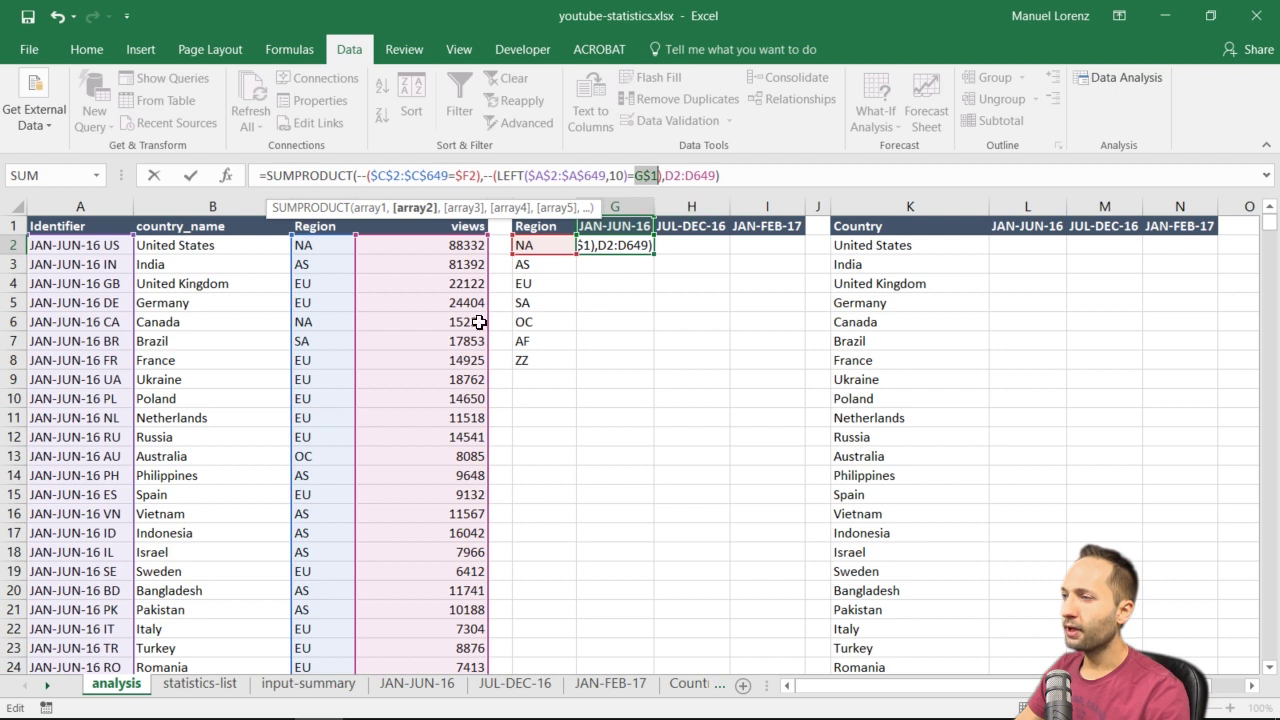
Make the views range absolute as $D$2:$D$649 in the G2 formula and commit it
click(671, 178)
key(F4)
click(722, 176)
key(F4)
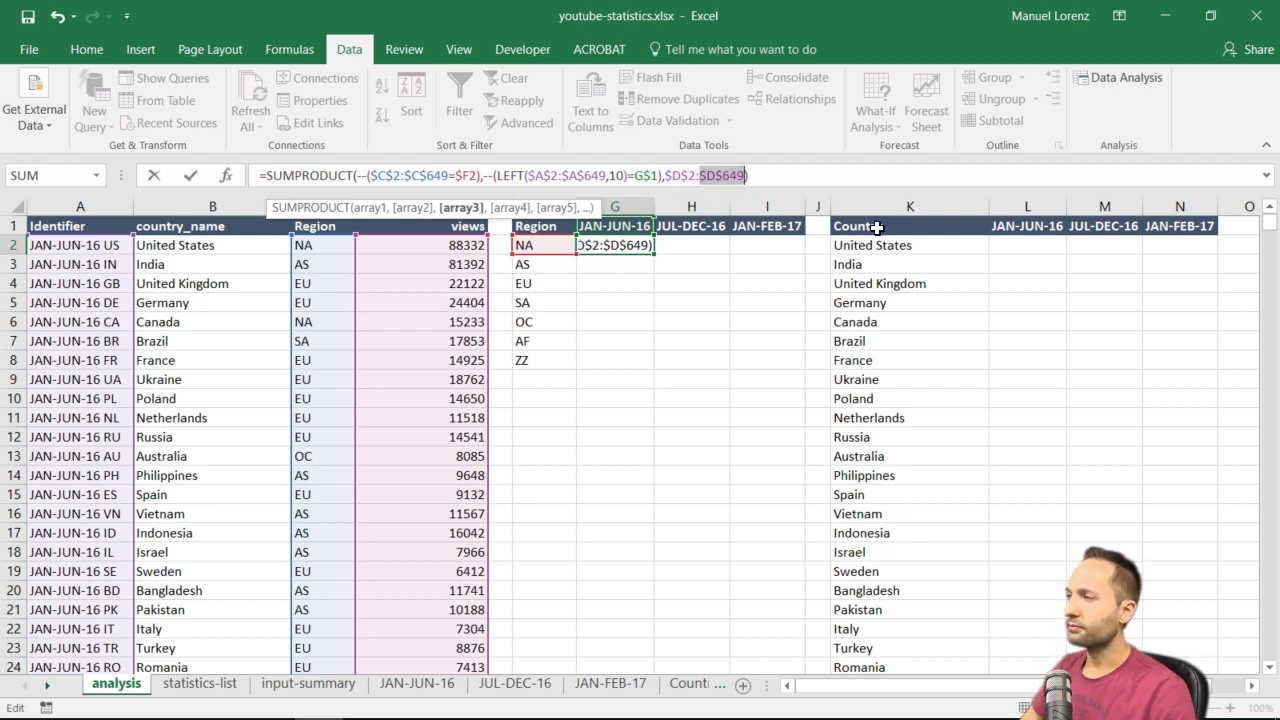
key(Return)
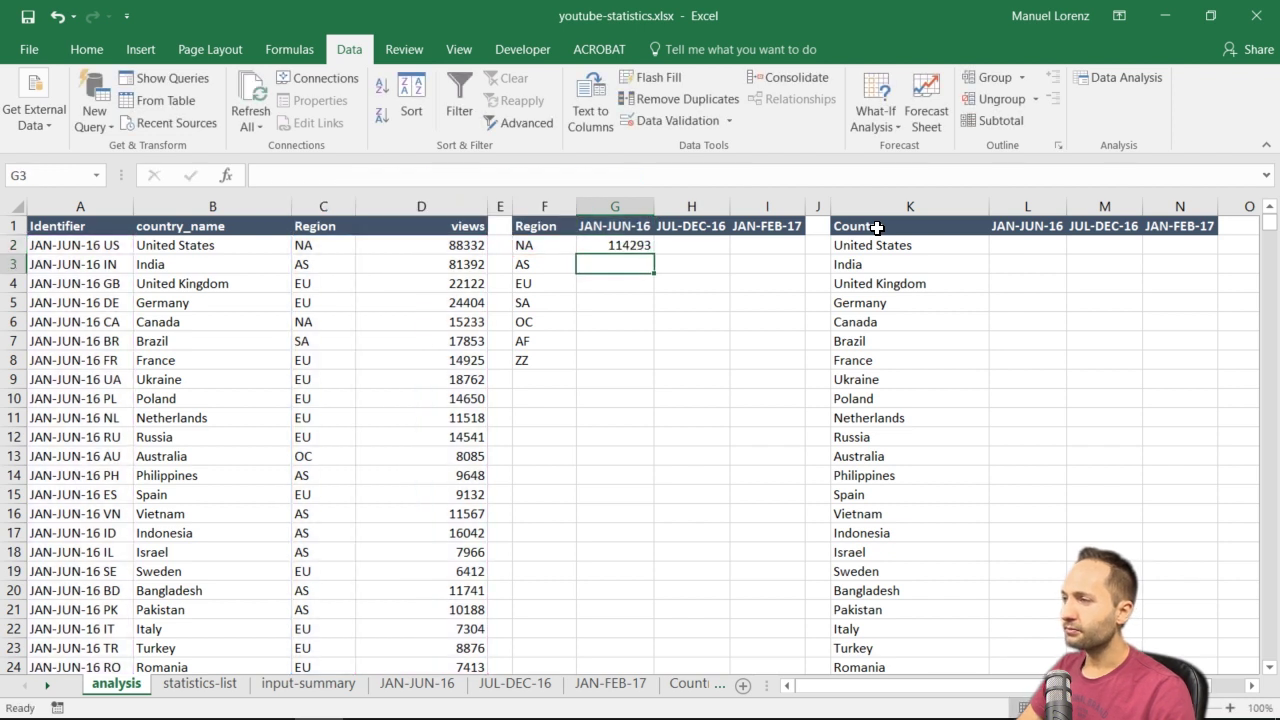
Fill the SUMPRODUCT formula from G2 across all regions and periods in G2:I8
click(627, 244)
key(shift+Right)
key(shift+Right)
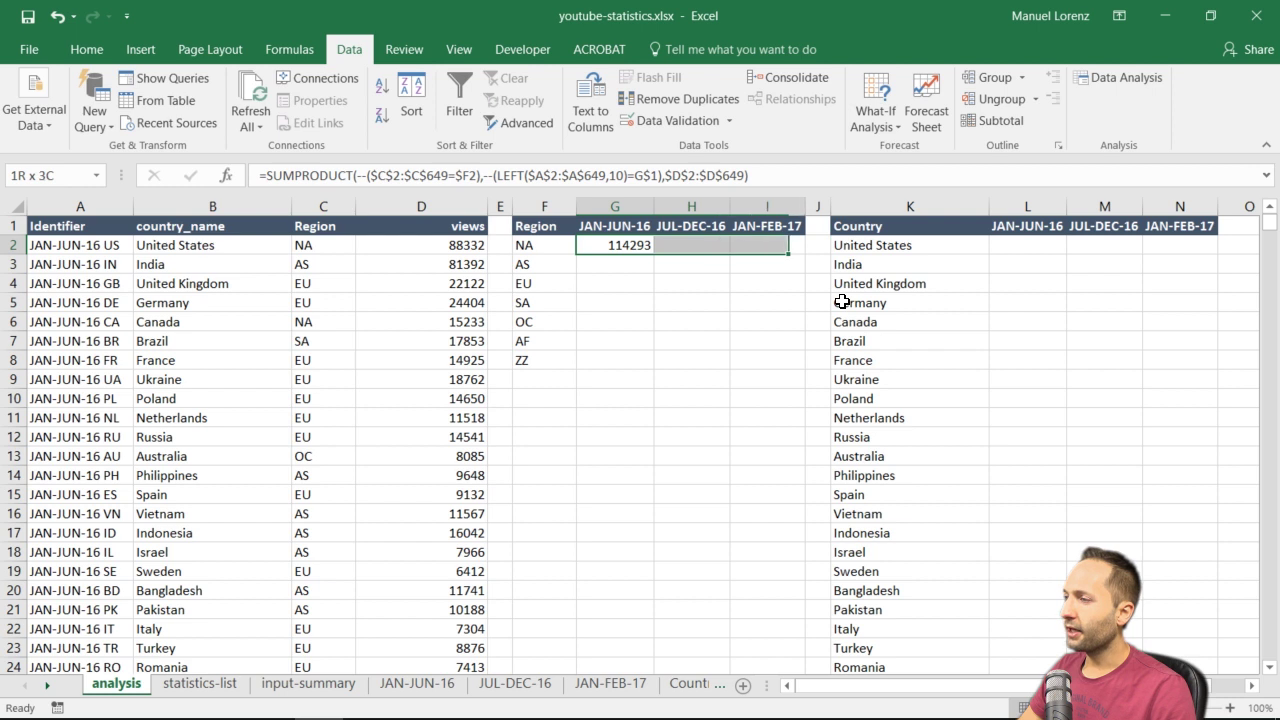
key(shift+Down)
key(shift+Down)
key(shift+Down)
key(shift+Down)
key(shift+Down)
key(shift+Down)
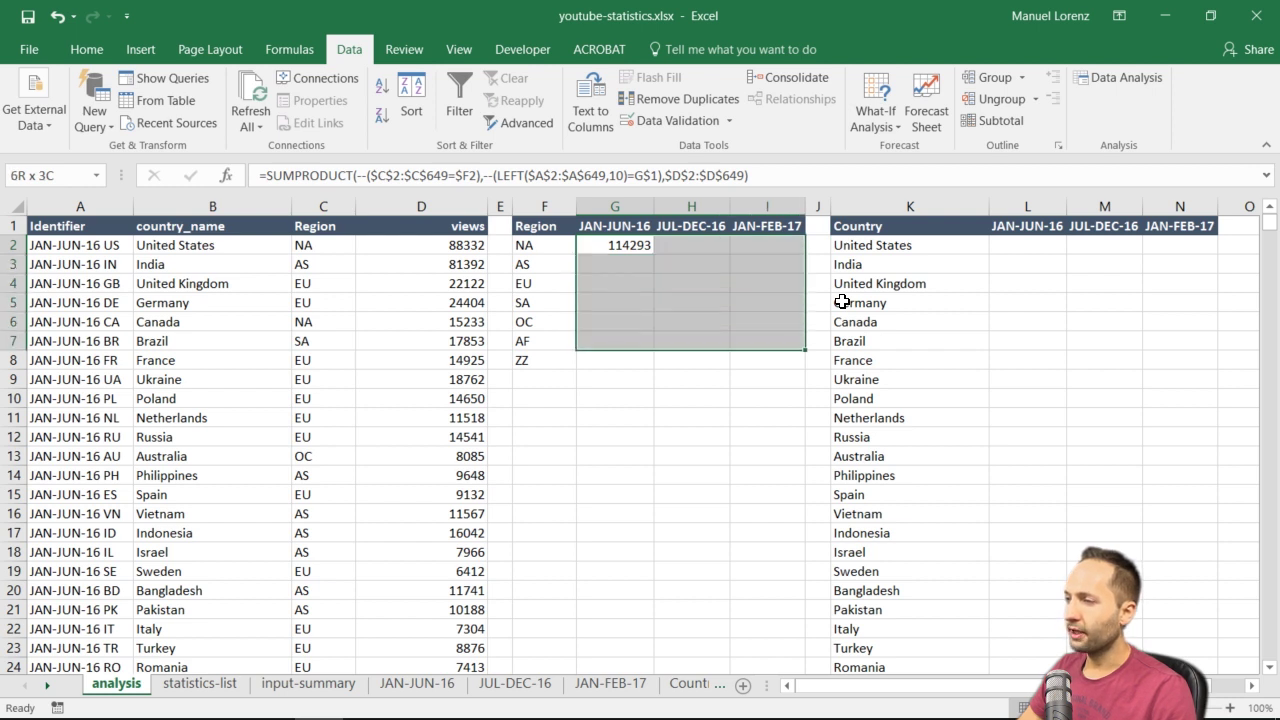
key(F2)
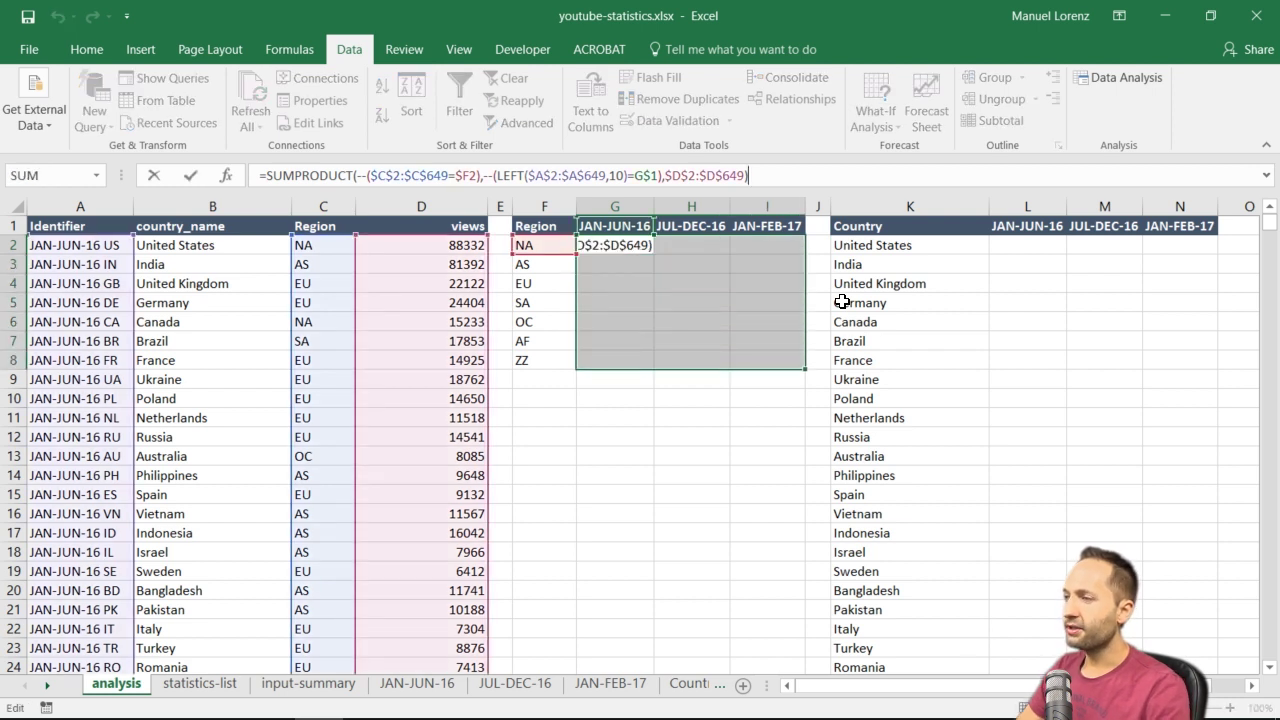
key(ctrl+Return)
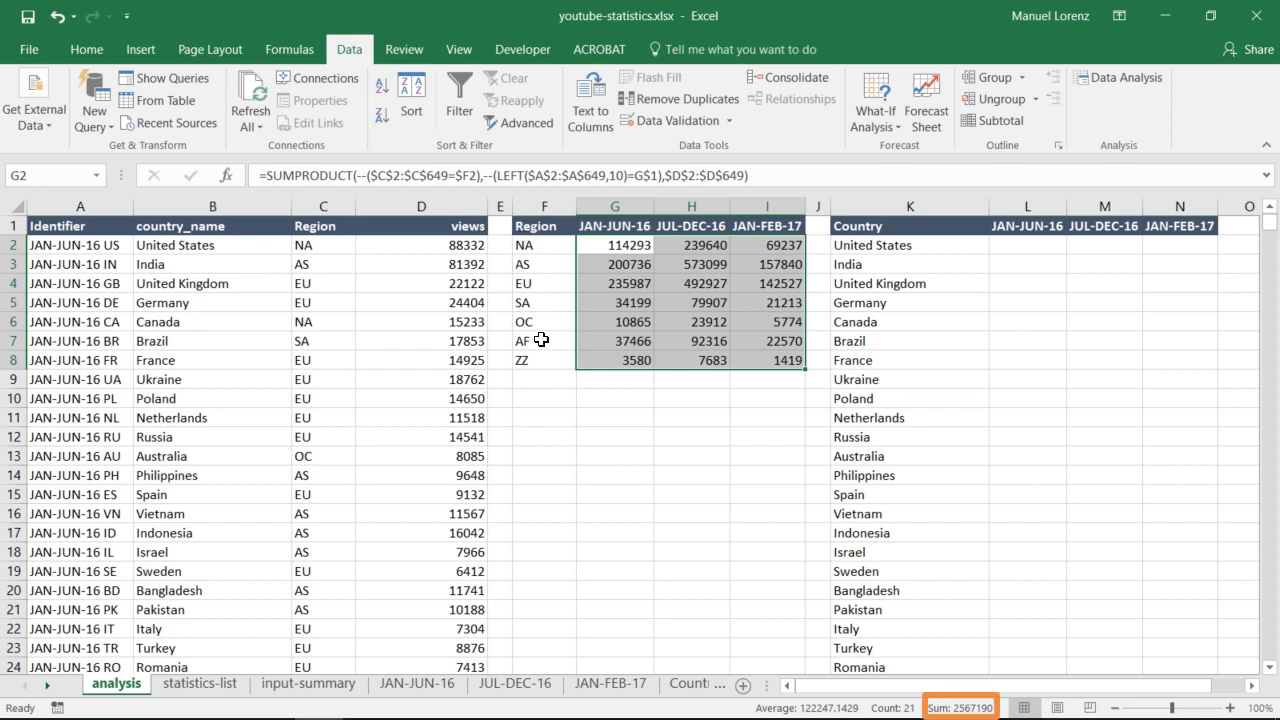
Select the full views column D2:D649 to check its sum against the region table's total
click(464, 250)
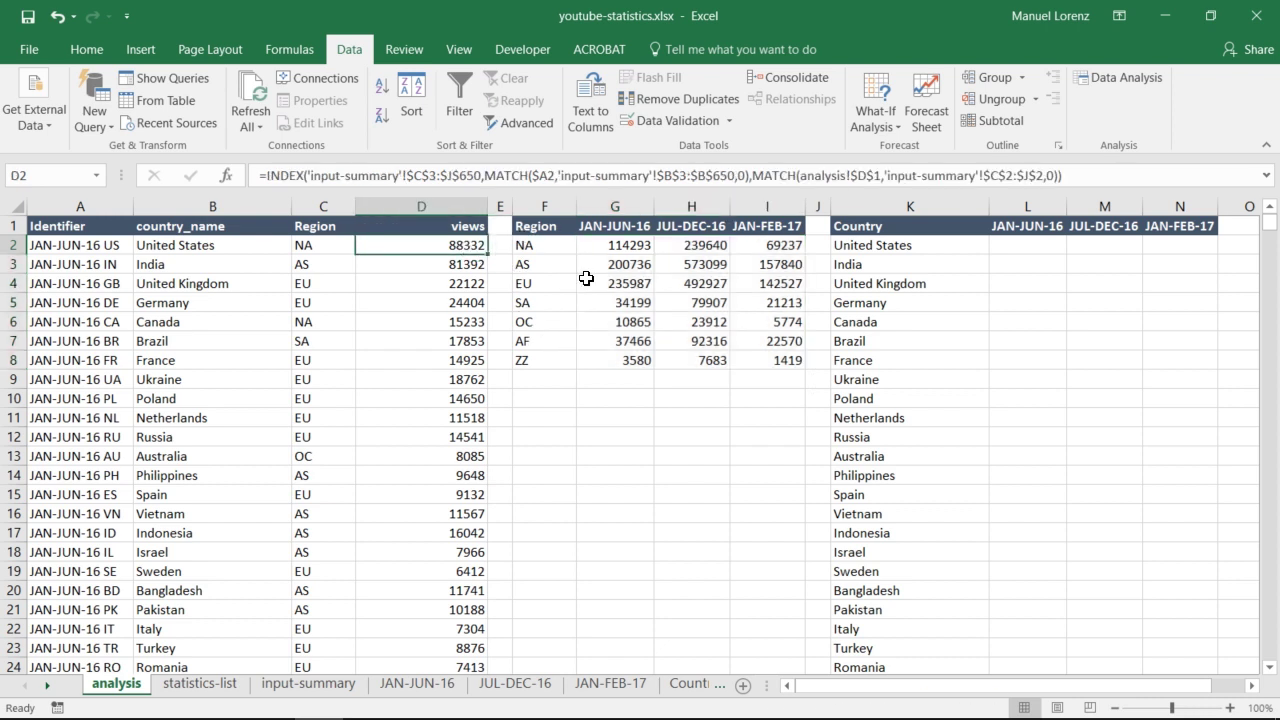
key(ctrl+shift+Down)
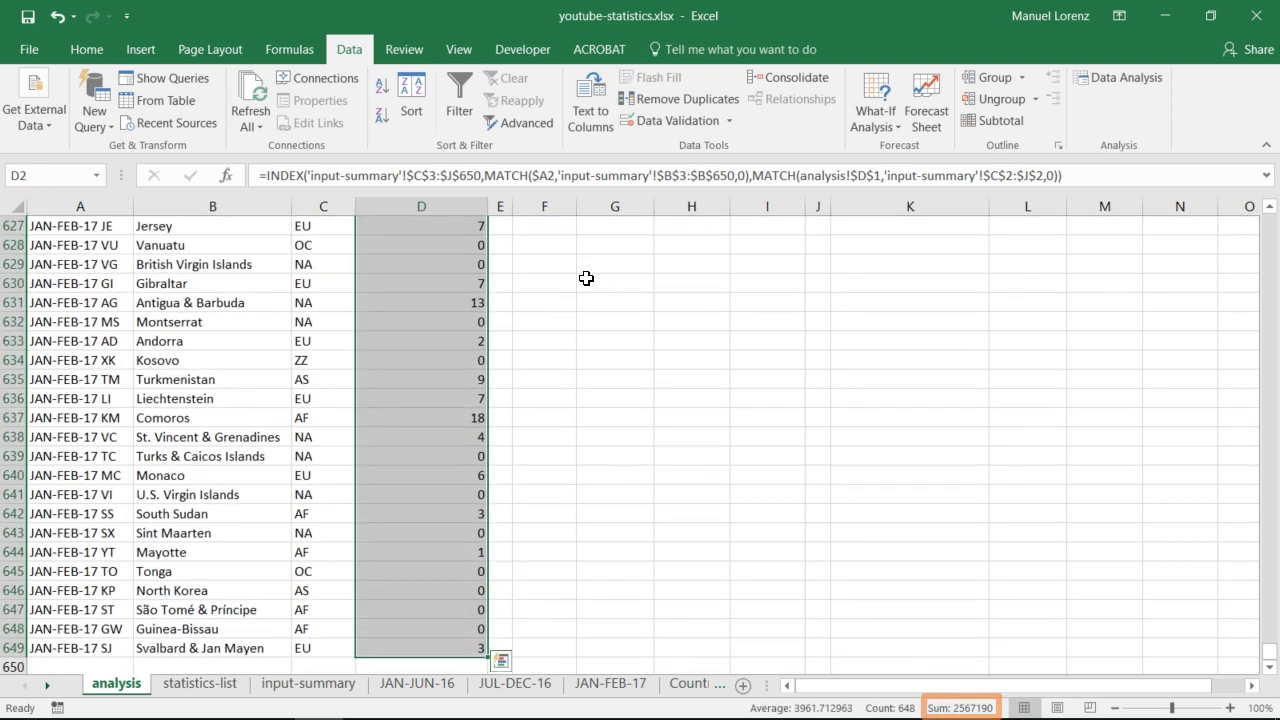
drag(1264, 656, 1265, 212)
Copy the region formula from G2 into L2 of the country table
click(623, 245)
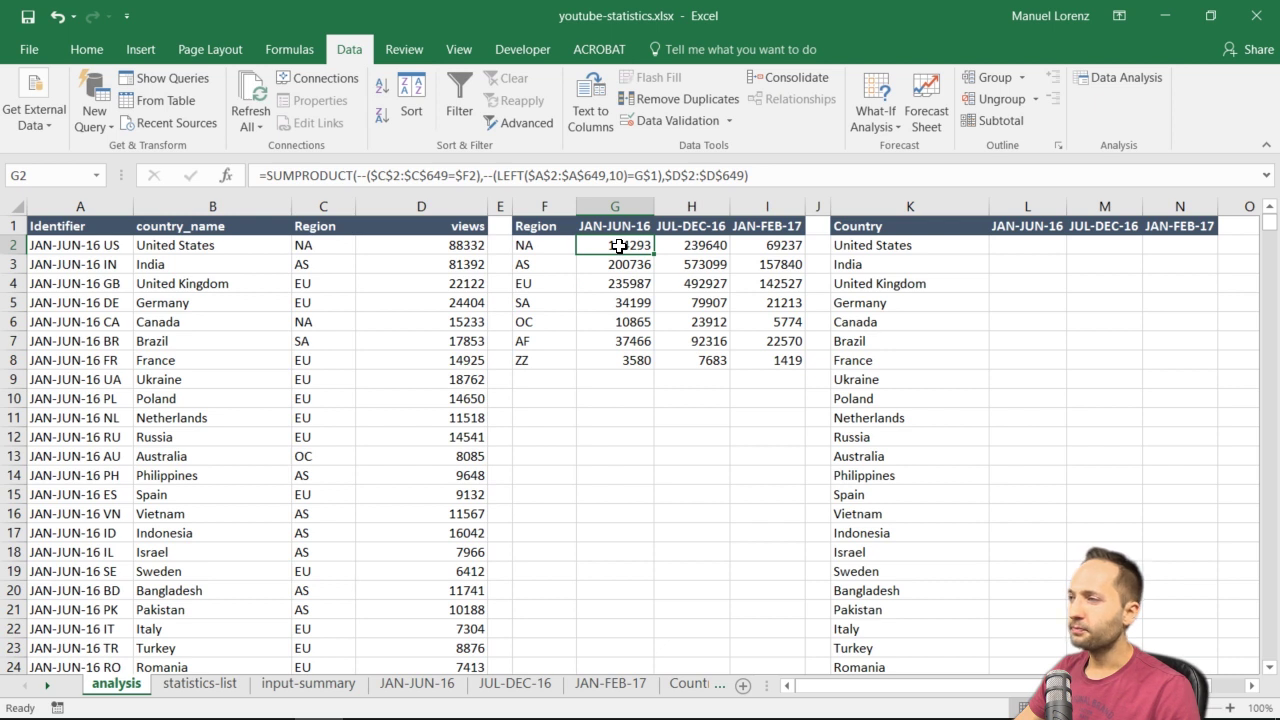
key(ctrl+c)
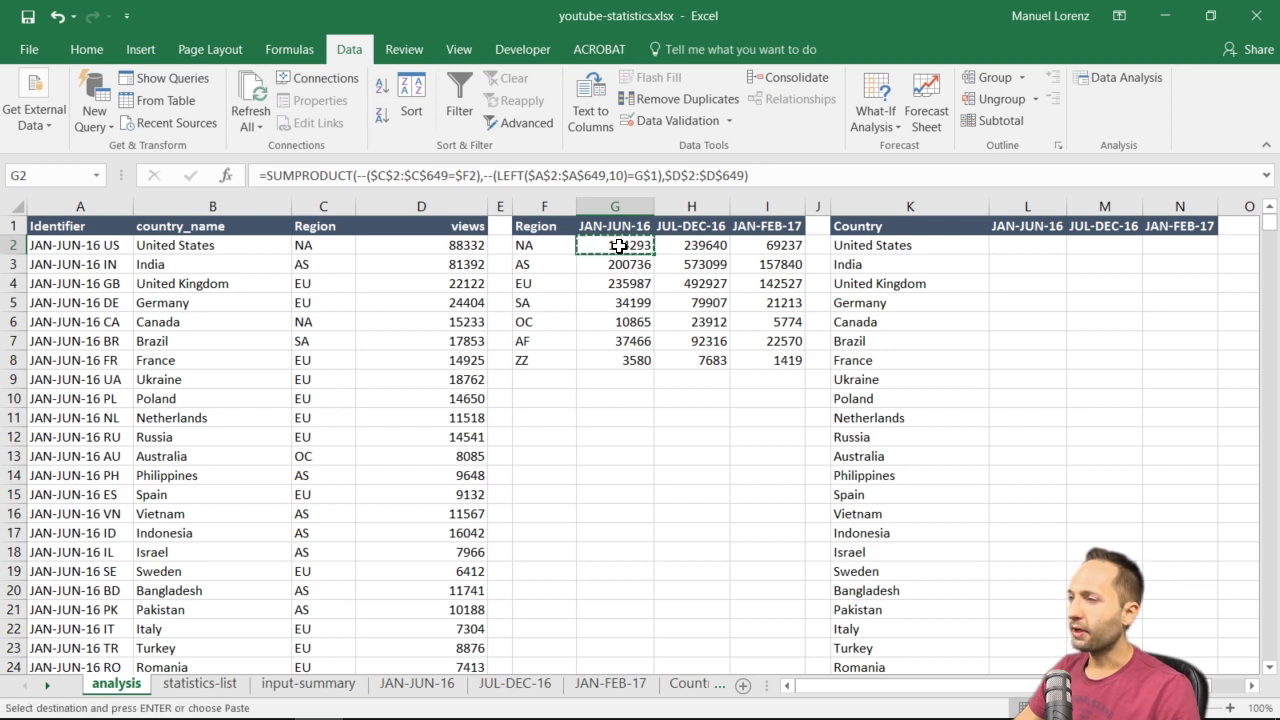
click(1010, 240)
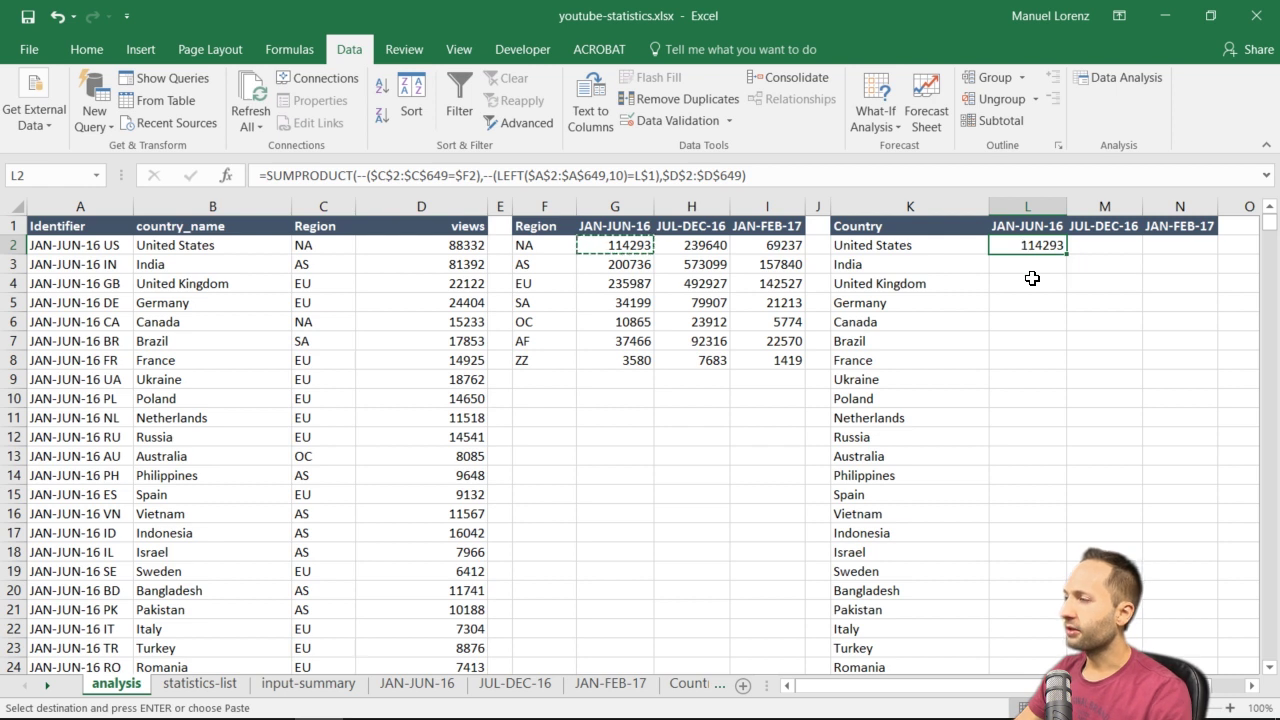
In the L2 formula, change the criterion reference to $K2 and the criteria range to the country names in $B$2:$B$649
key(F2)
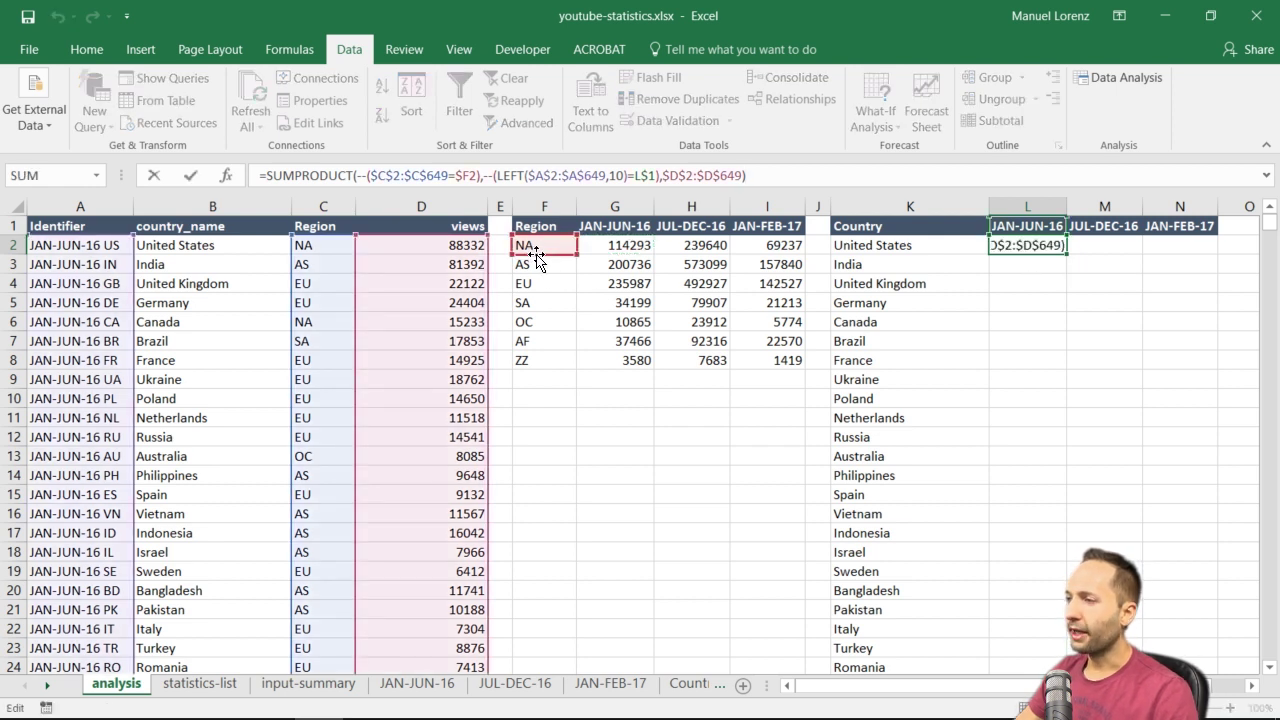
drag(573, 258, 885, 245)
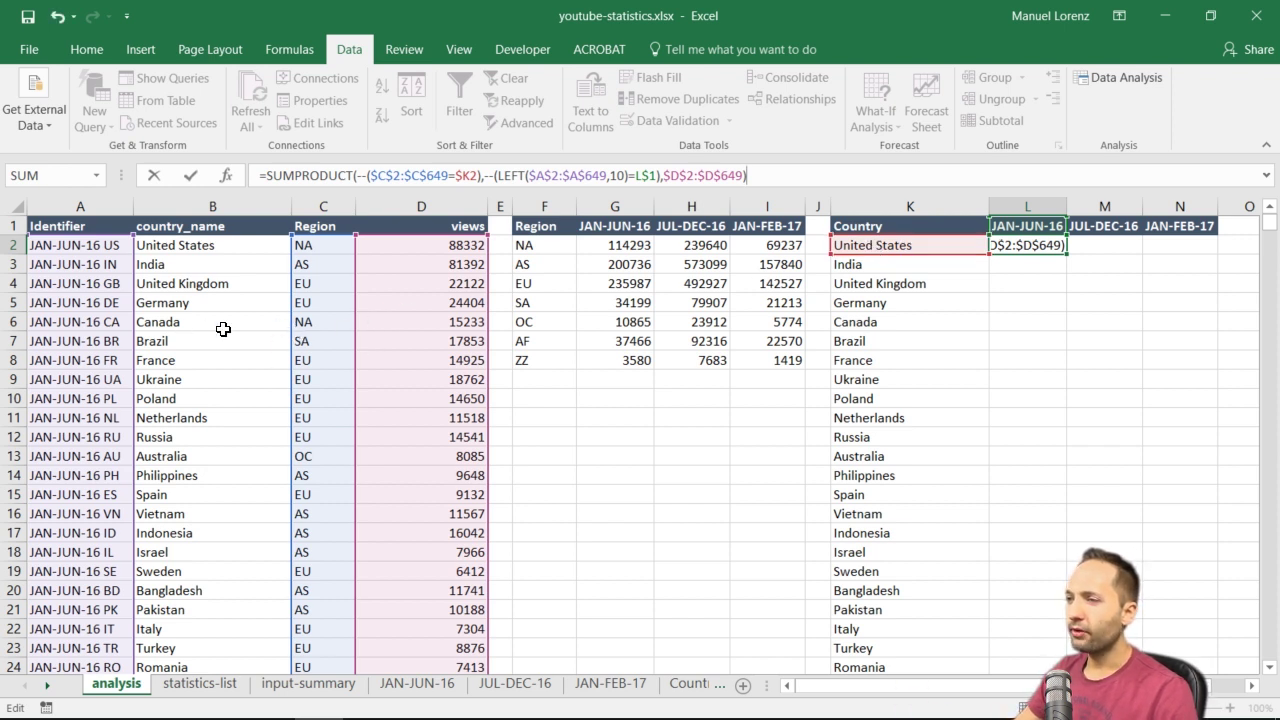
drag(285, 343, 266, 341)
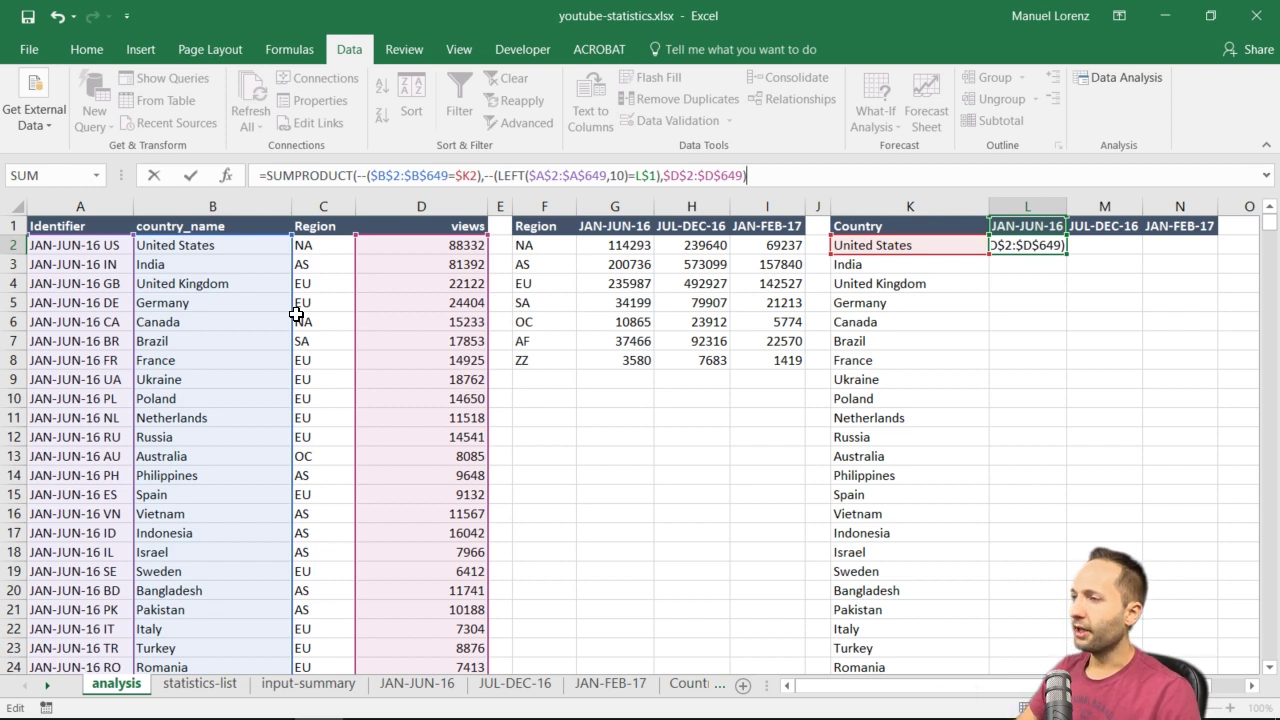
key(Return)
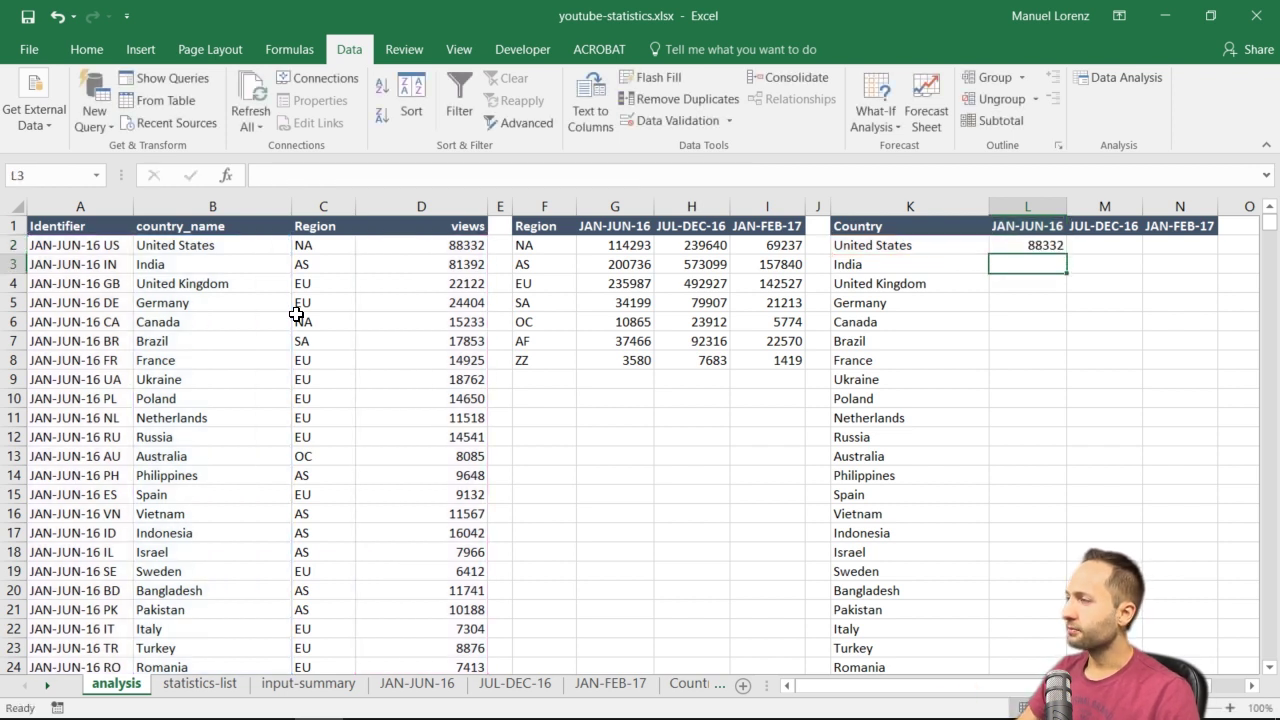
Fill the country SUMPRODUCT formula from L2 through all countries and periods in L2:N217
key(Up)
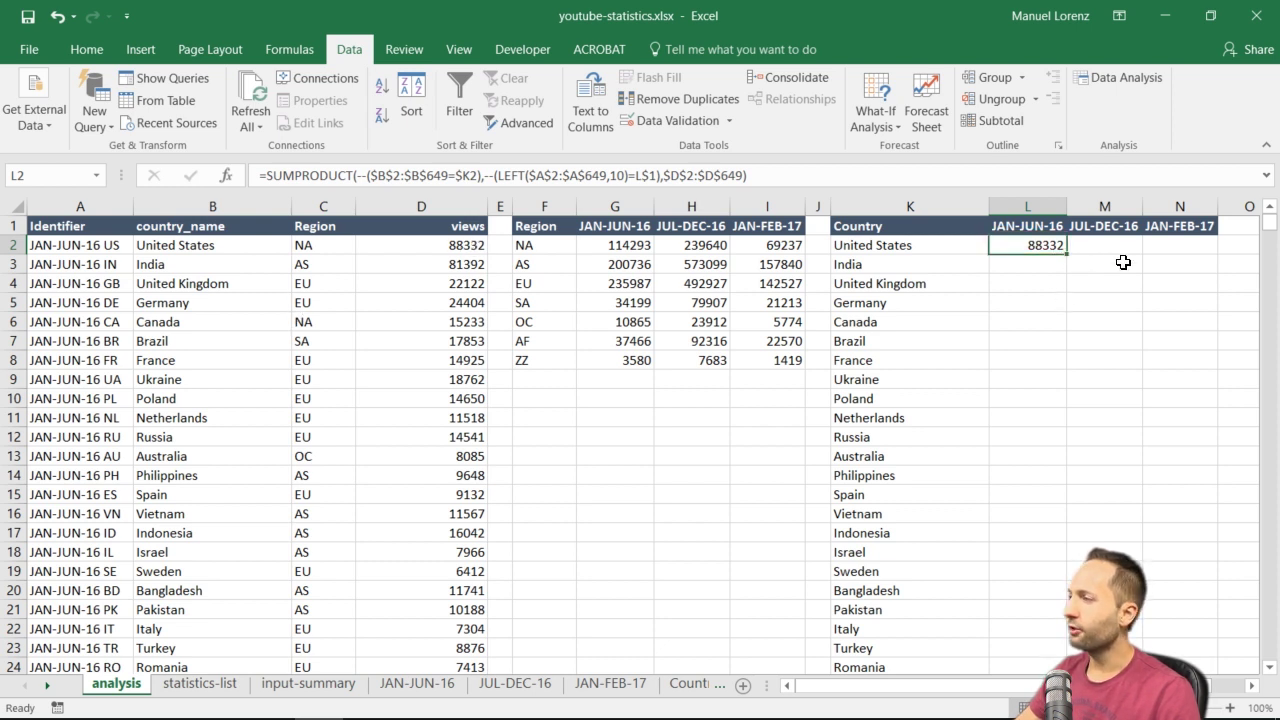
key(shift+Right)
key(shift+Right)
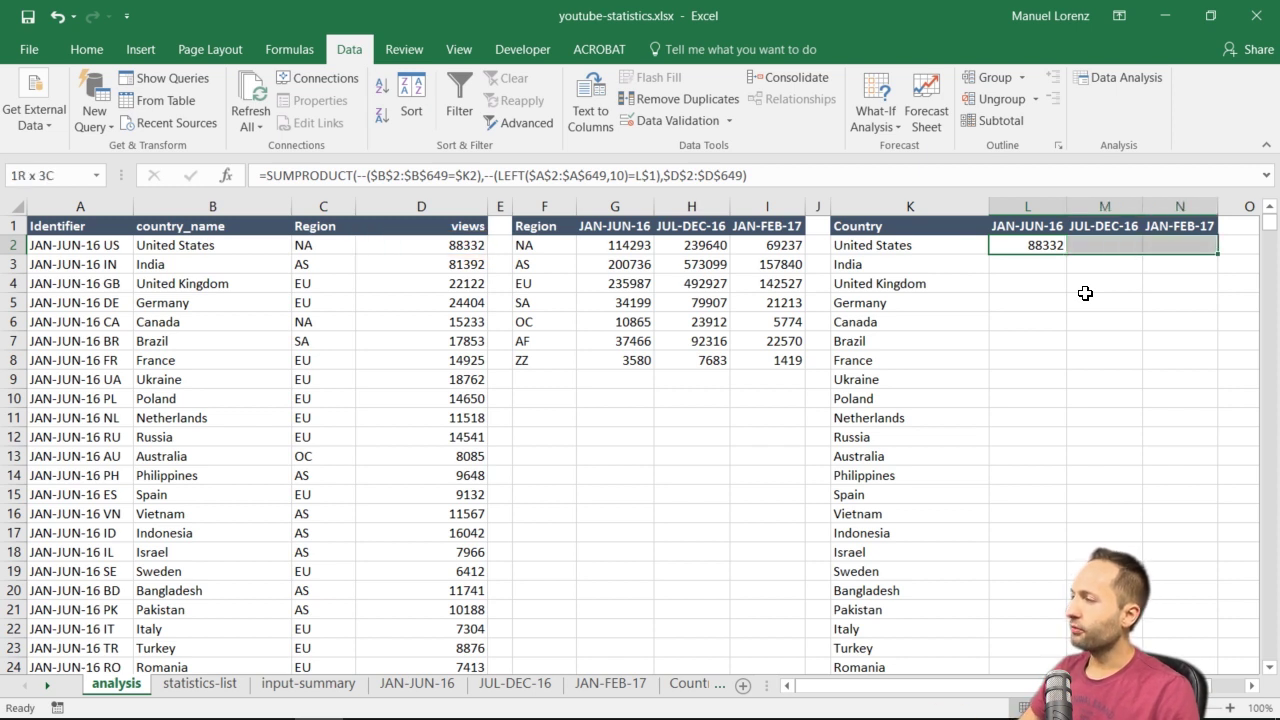
key(shift+Down)
key(shift+Down)
key(shift+Down)
key(shift+Down)
key(shift+Down)
key(shift+Down)
key(shift+Down)
key(shift+Down)
key(shift+Down)
key(shift+Down)
key(shift+Down)
key(shift+Down)
key(shift+Down)
key(shift+Down)
key(shift+Down)
key(shift+Down)
key(shift+Down)
key(shift+Down)
key(shift+Down)
key(shift+Down)
key(shift+Down)
key(shift+Down)
key(shift+Down)
key(shift+Down)
key(shift+Down)
key(shift+Down)
key(shift+Down)
key(shift+Down)
key(shift+Down)
key(shift+Down)
key(shift+Down)
key(shift+Down)
key(shift+Down)
key(shift+Down)
key(shift+Down)
key(shift+Down)
key(shift+Down)
key(shift+Down)
key(shift+Down)
key(shift+Down)
key(shift+Down)
key(shift+Down)
key(shift+Down)
key(shift+Down)
key(shift+Down)
key(shift+Down)
key(shift+Down)
key(shift+Down)
key(shift+Down)
key(shift+Down)
key(shift+Down)
key(shift+Down)
key(shift+Down)
key(shift+Down)
key(shift+Down)
key(shift+Down)
key(shift+Down)
key(shift+Down)
key(shift+Down)
key(shift+Down)
key(shift+Down)
key(shift+Down)
key(shift+Down)
key(shift+Down)
key(shift+Down)
key(shift+Down)
key(shift+Down)
key(shift+Down)
key(shift+Down)
key(shift+Down)
key(shift+Down)
key(shift+Down)
key(shift+Down)
key(shift+Down)
key(shift+Down)
key(shift+Down)
key(shift+Down)
key(shift+Down)
key(shift+Down)
key(shift+Down)
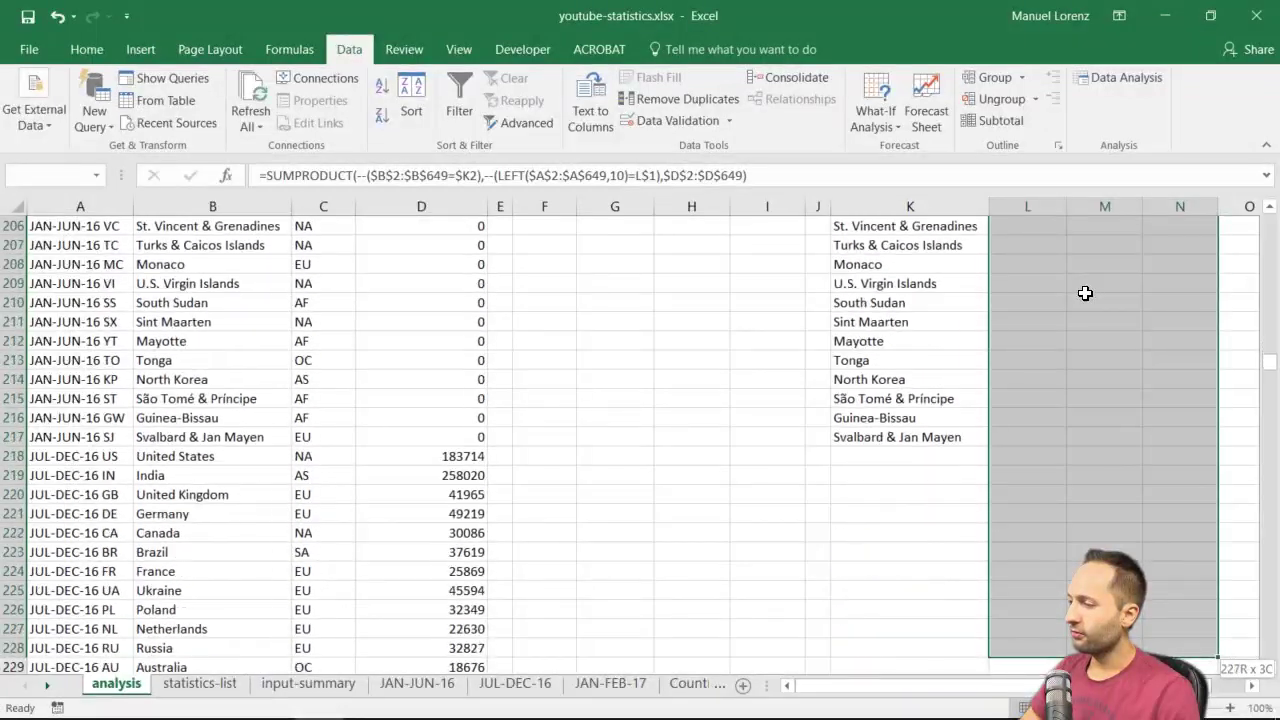
key(shift+Down)
key(shift+Down)
key(shift+Up)
key(shift+Up)
key(shift+Up)
key(shift+Up)
key(shift+Up)
key(shift+Up)
key(shift+Up)
key(shift+Up)
key(shift+Up)
key(shift+Up)
key(shift+Up)
key(shift+Up)
key(shift+Up)
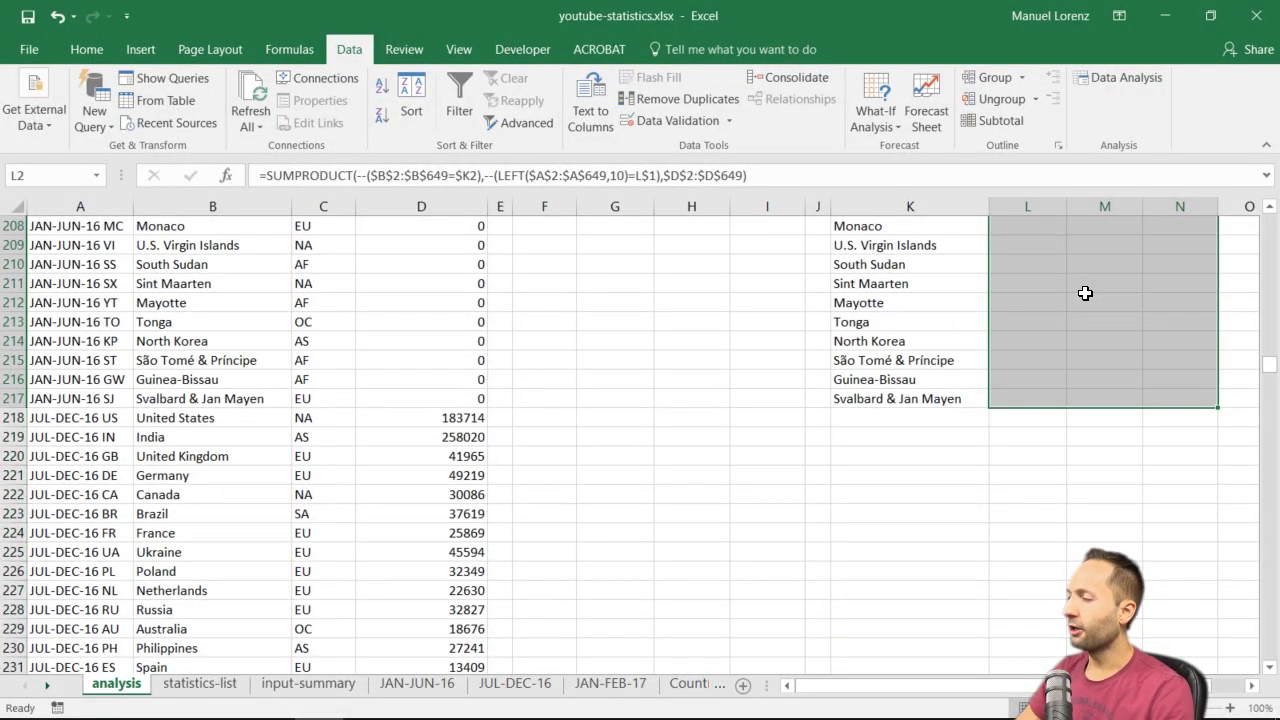
key(F2)
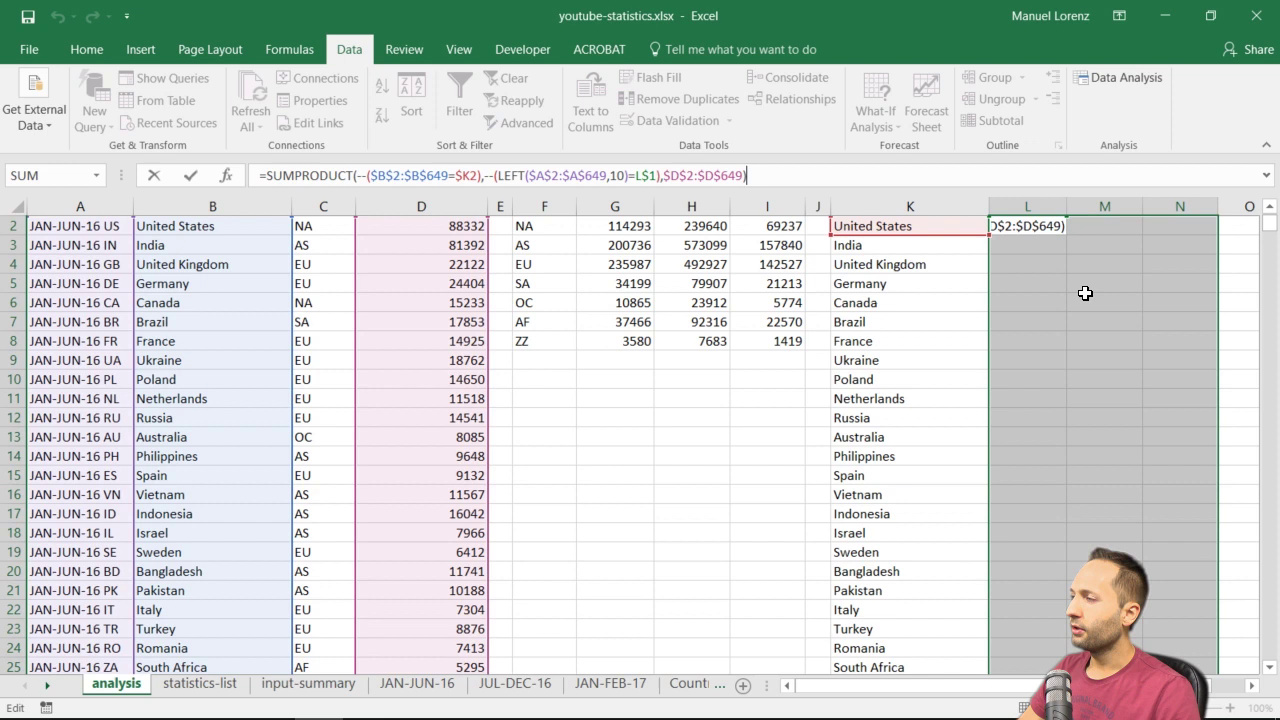
key(ctrl+Return)
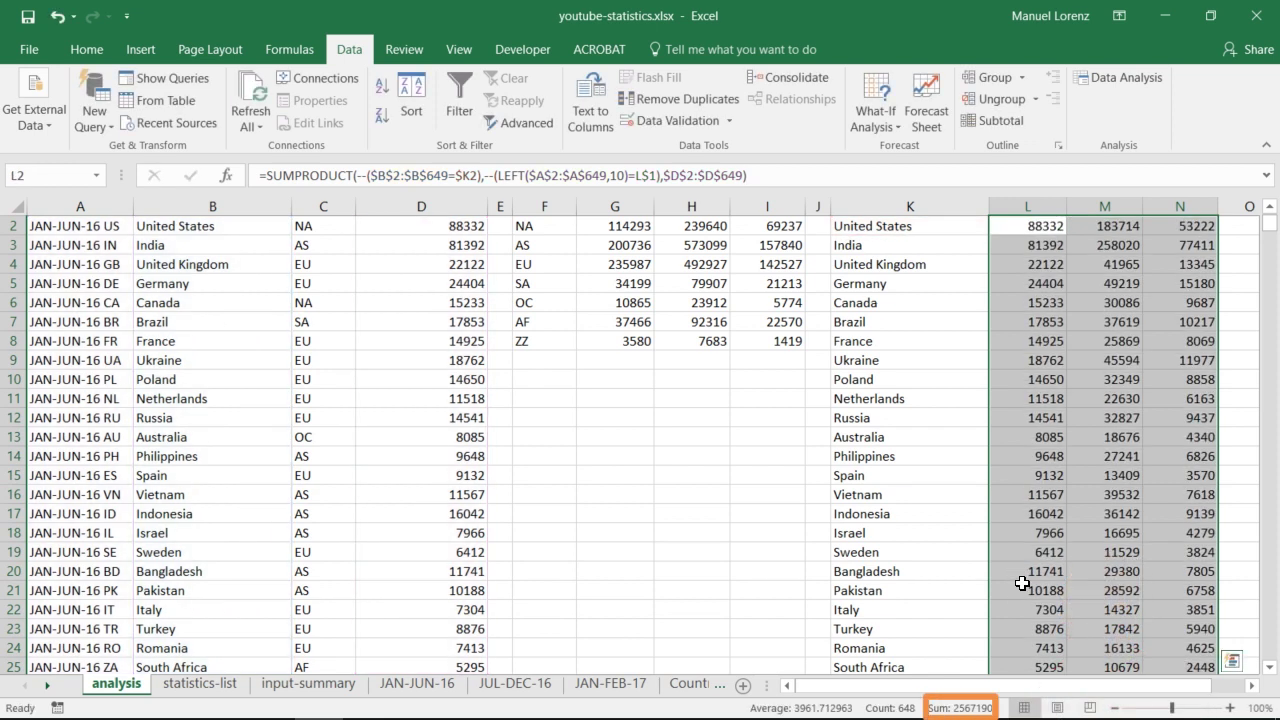
drag(1269, 224, 1267, 212)
click(741, 414)
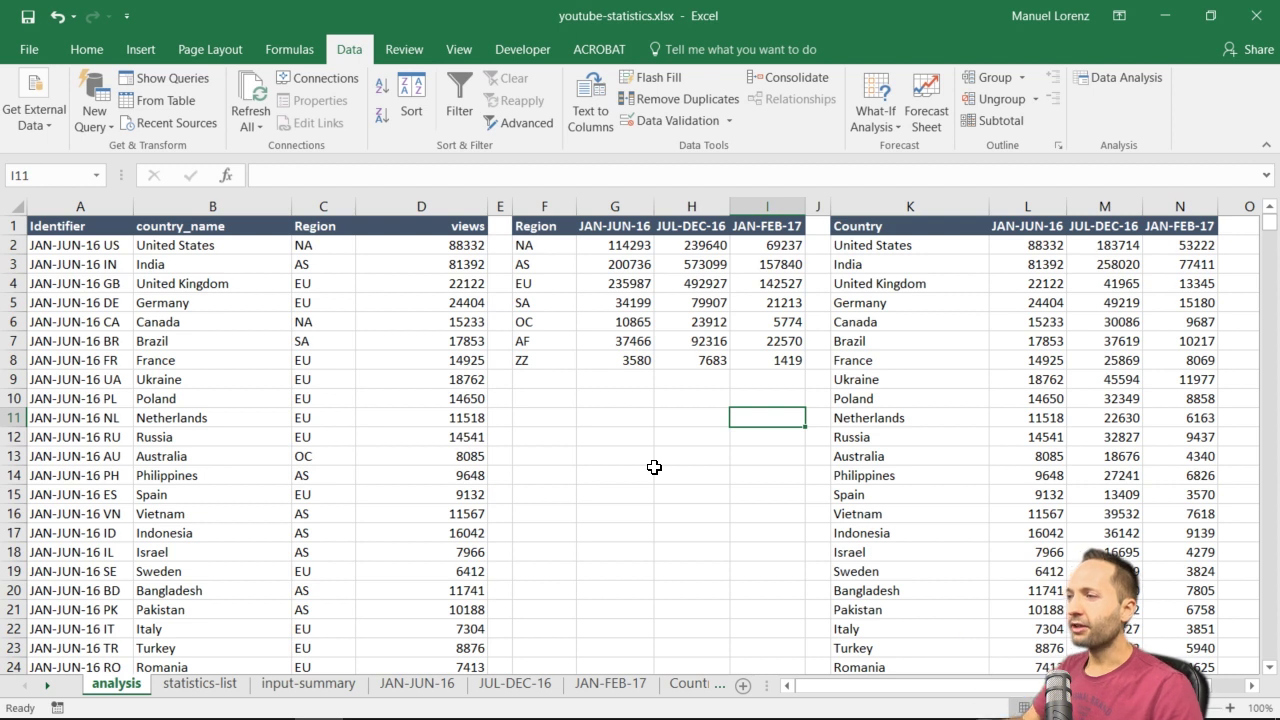
Set the statistic selector in D1 to likes
click(468, 226)
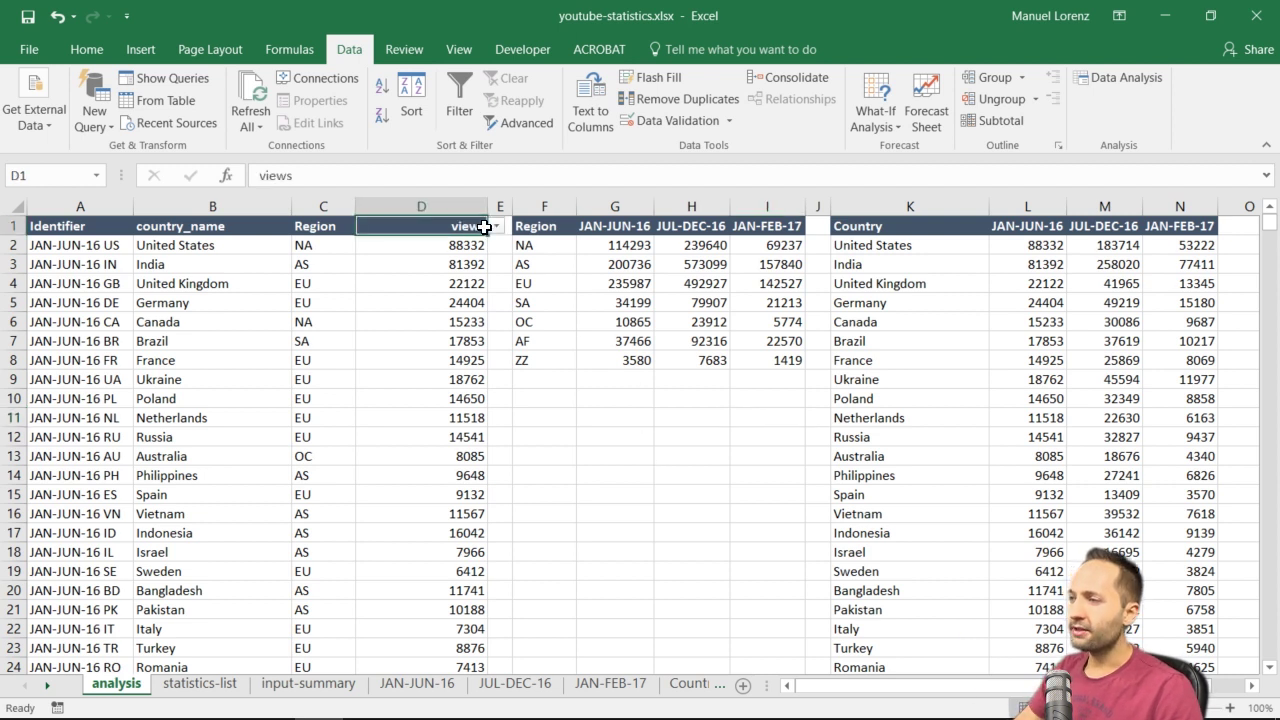
click(496, 226)
click(386, 269)
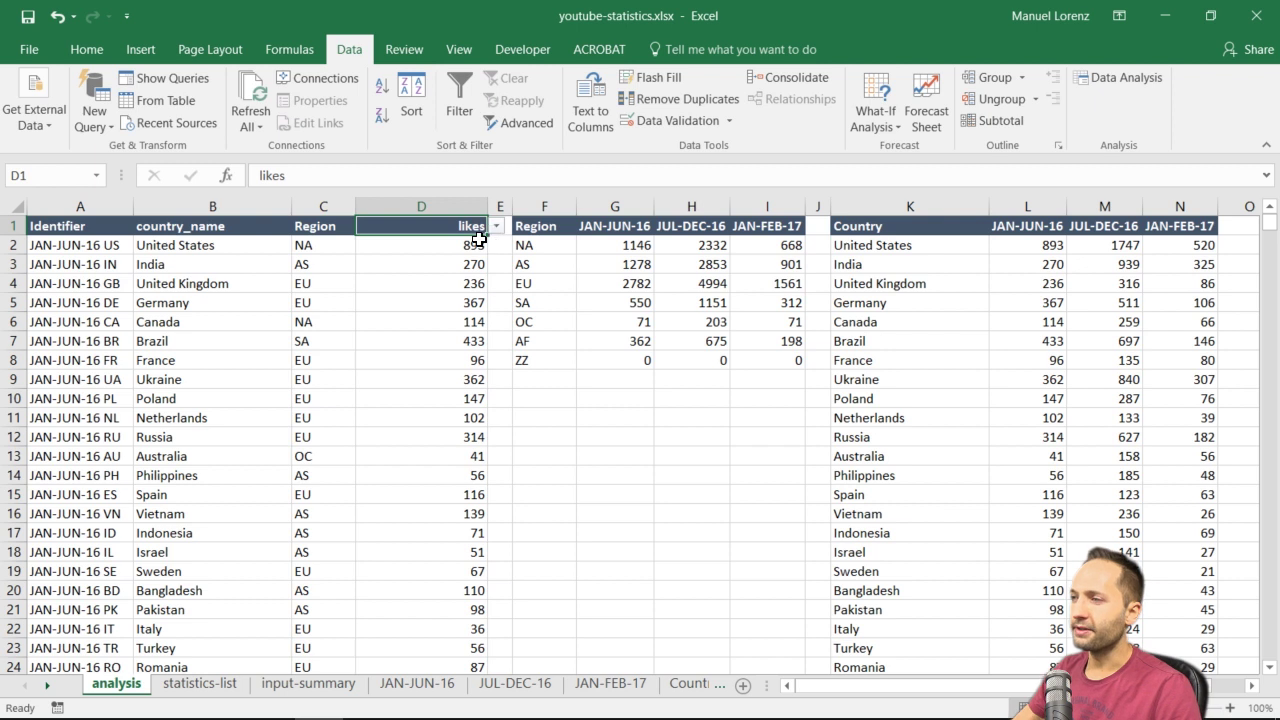
Give the selector cell D1 a light grey fill and outside borders
click(92, 47)
click(297, 117)
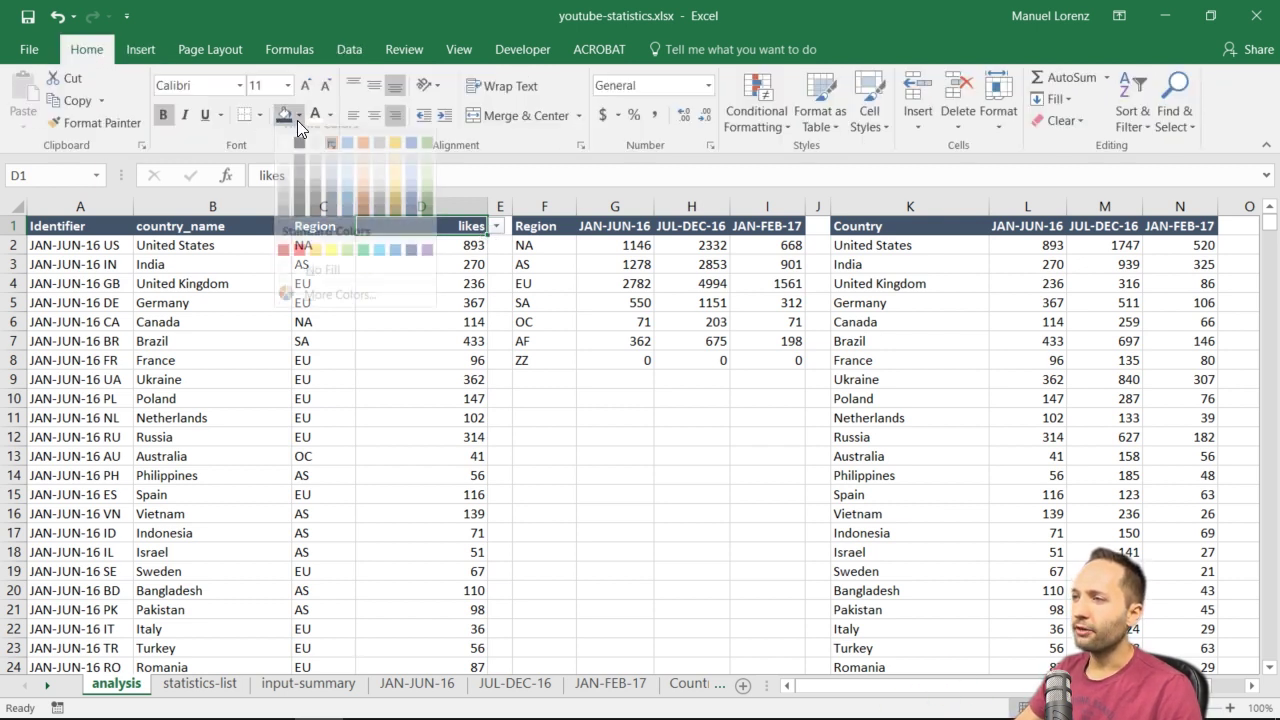
click(281, 186)
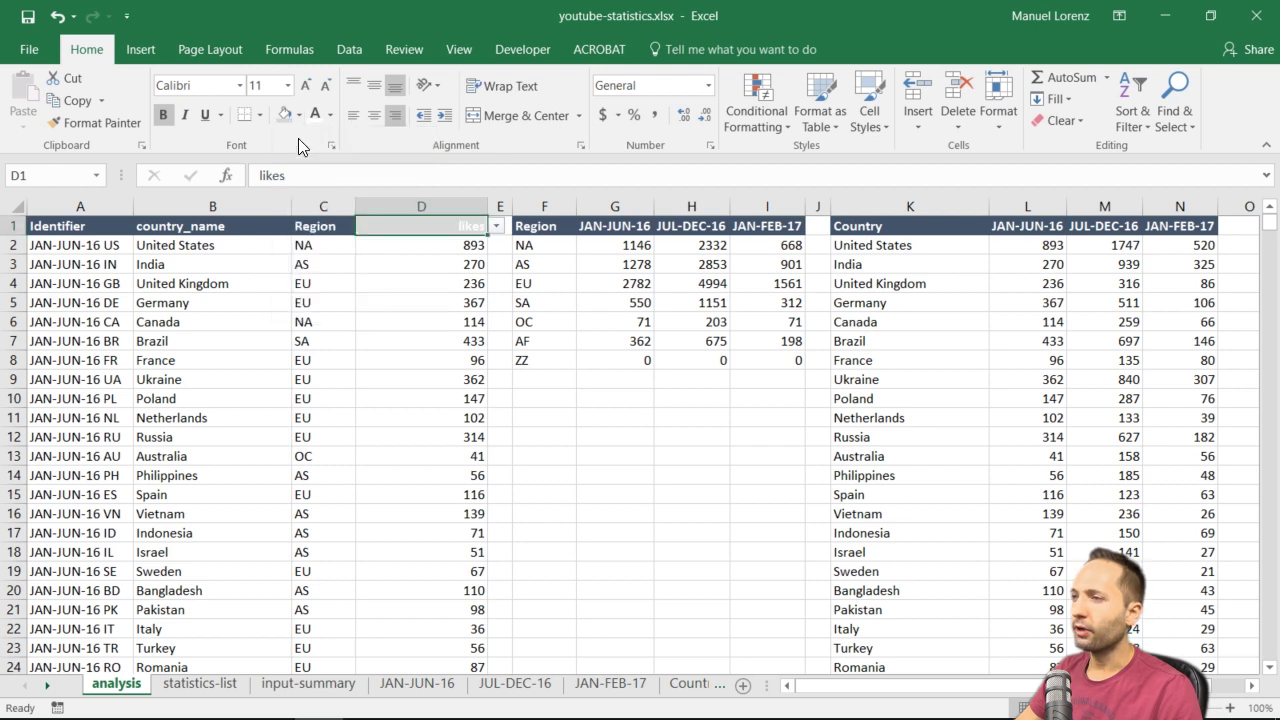
click(261, 110)
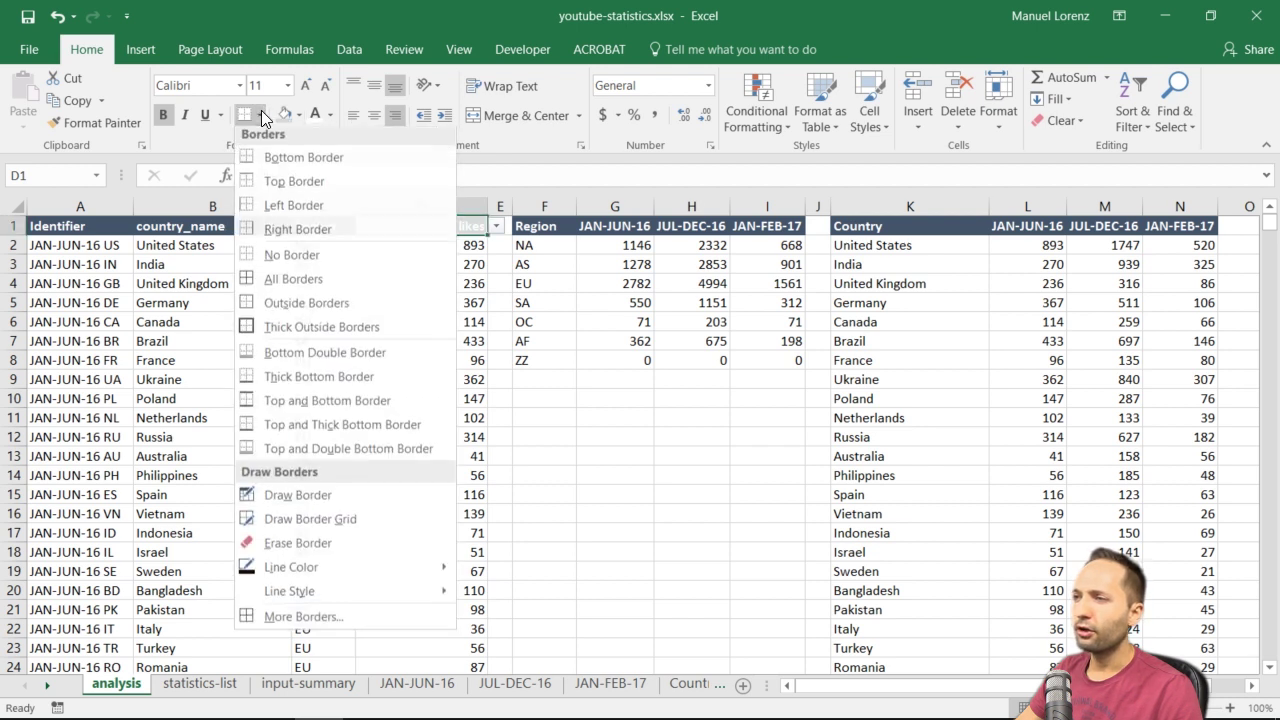
click(299, 297)
click(676, 381)
Change the font colour of the selector cell D1 to black
click(458, 228)
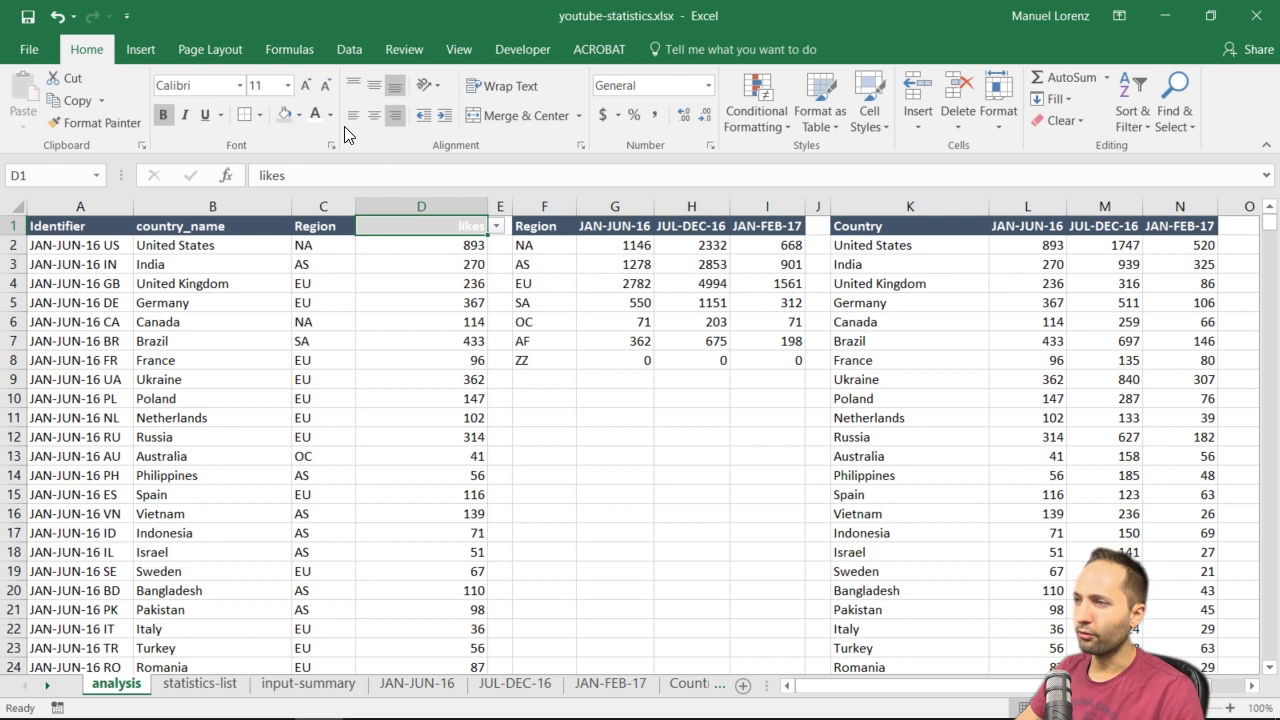
click(332, 116)
click(330, 180)
click(691, 379)
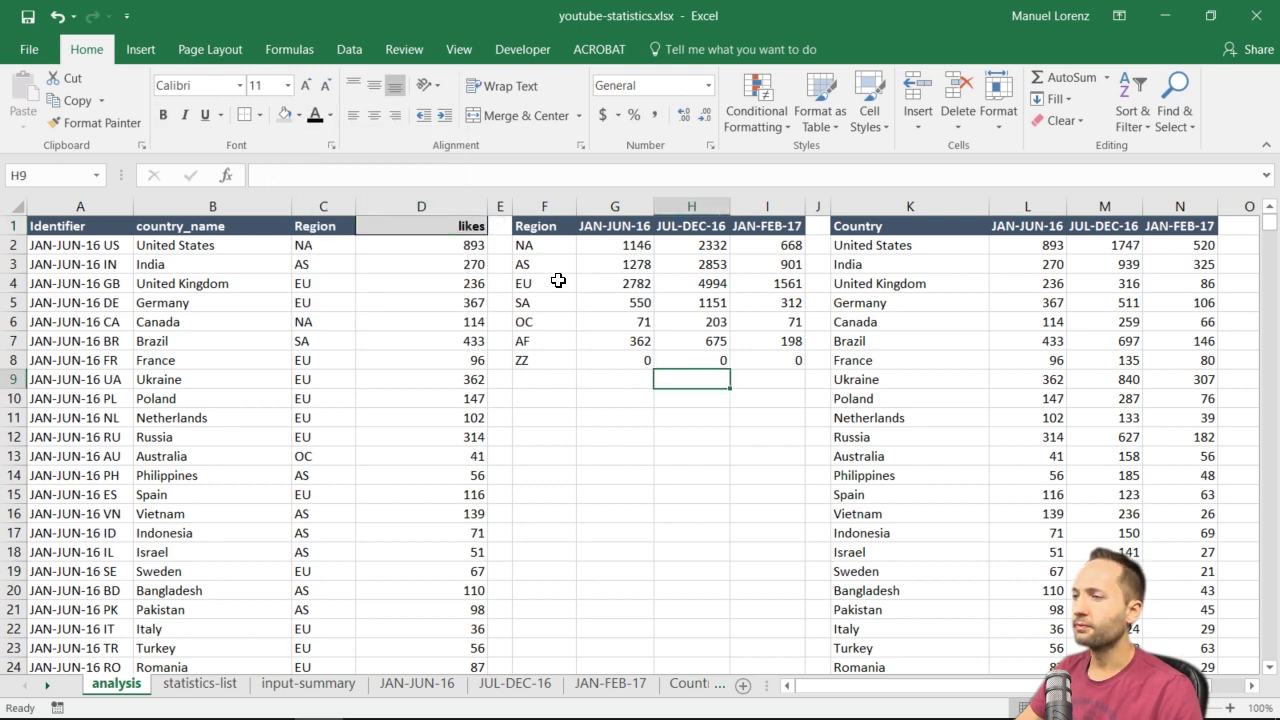
Switch the statistic selector in D1 to dislikes
click(466, 229)
click(496, 226)
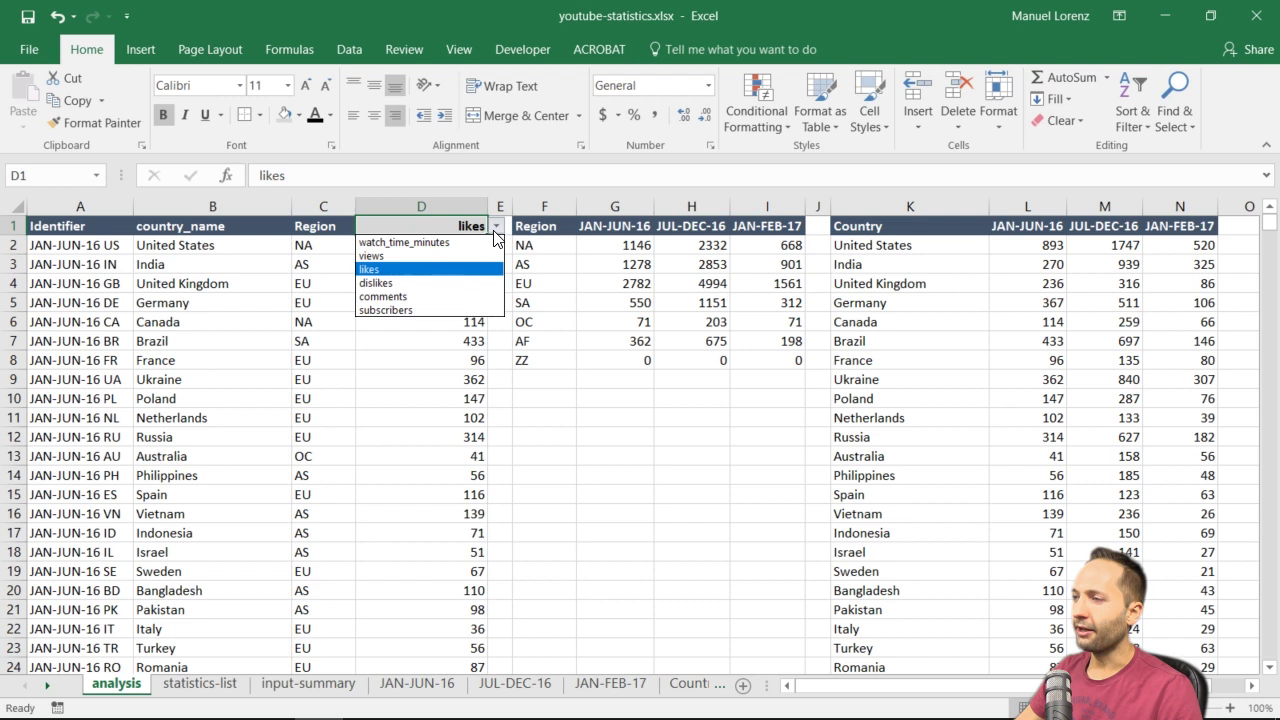
click(420, 283)
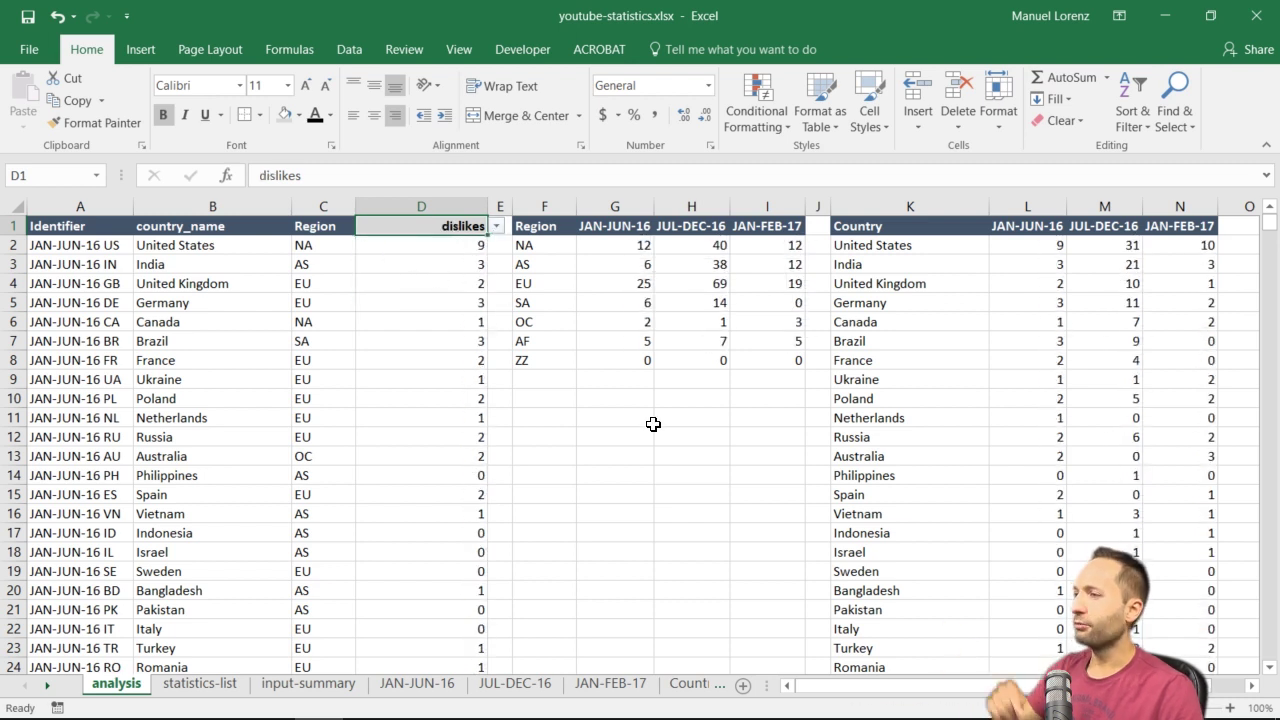